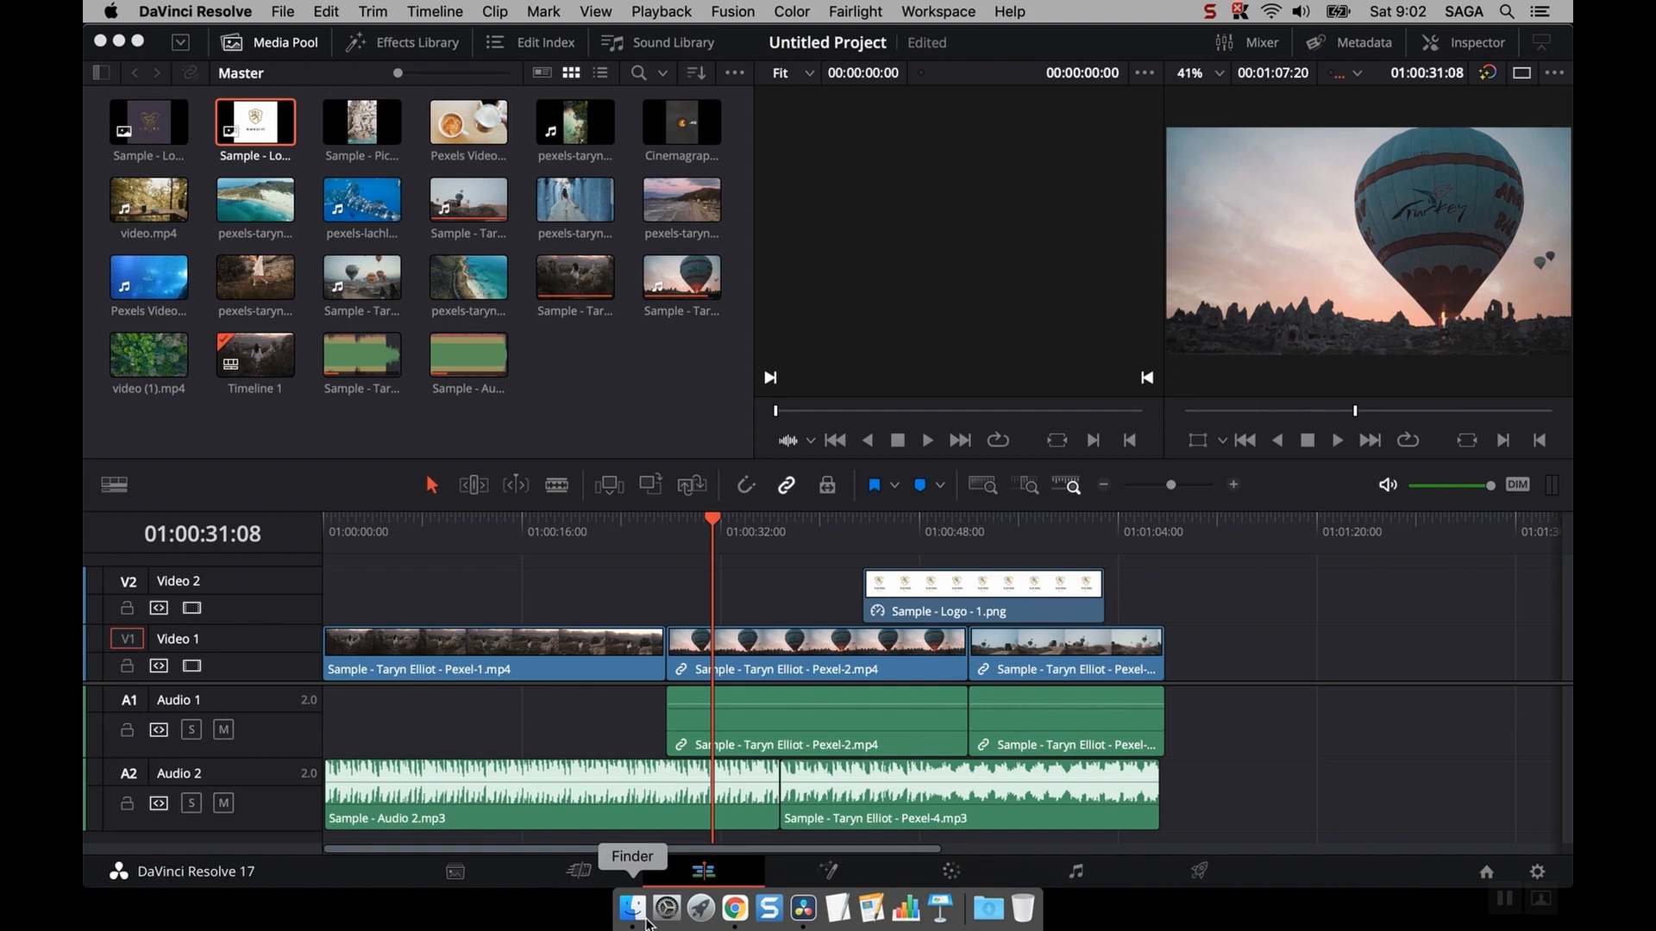
- Open the Inspector panel and hide the Media Pool to enlarge the viewer
click(1445, 50)
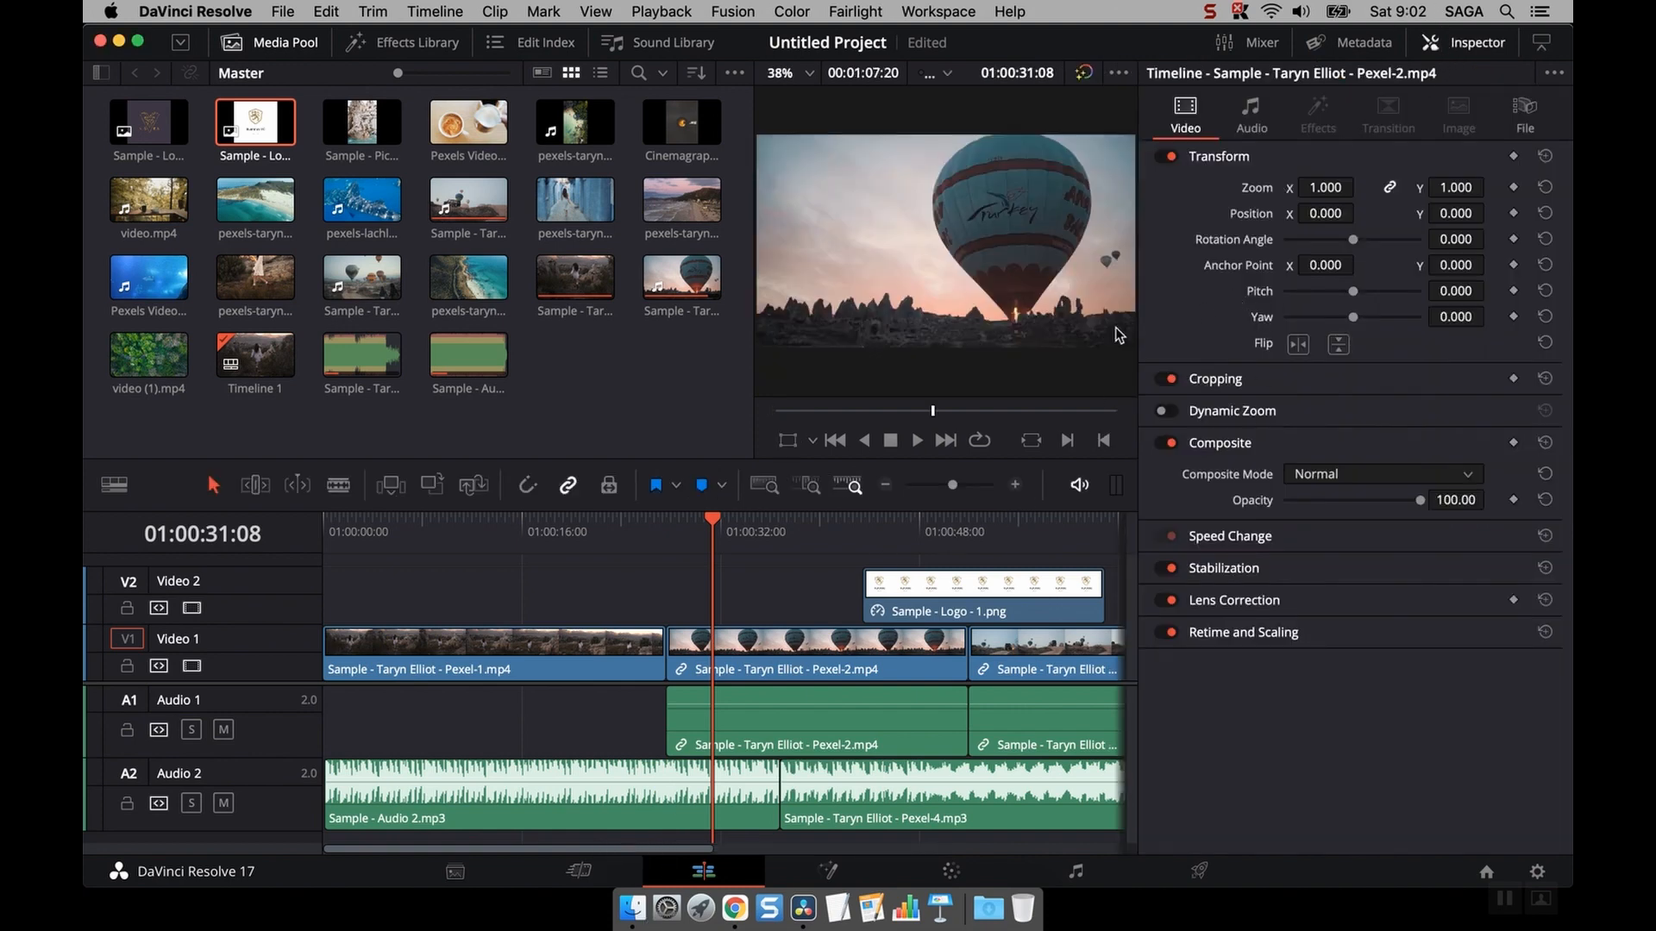
click(748, 594)
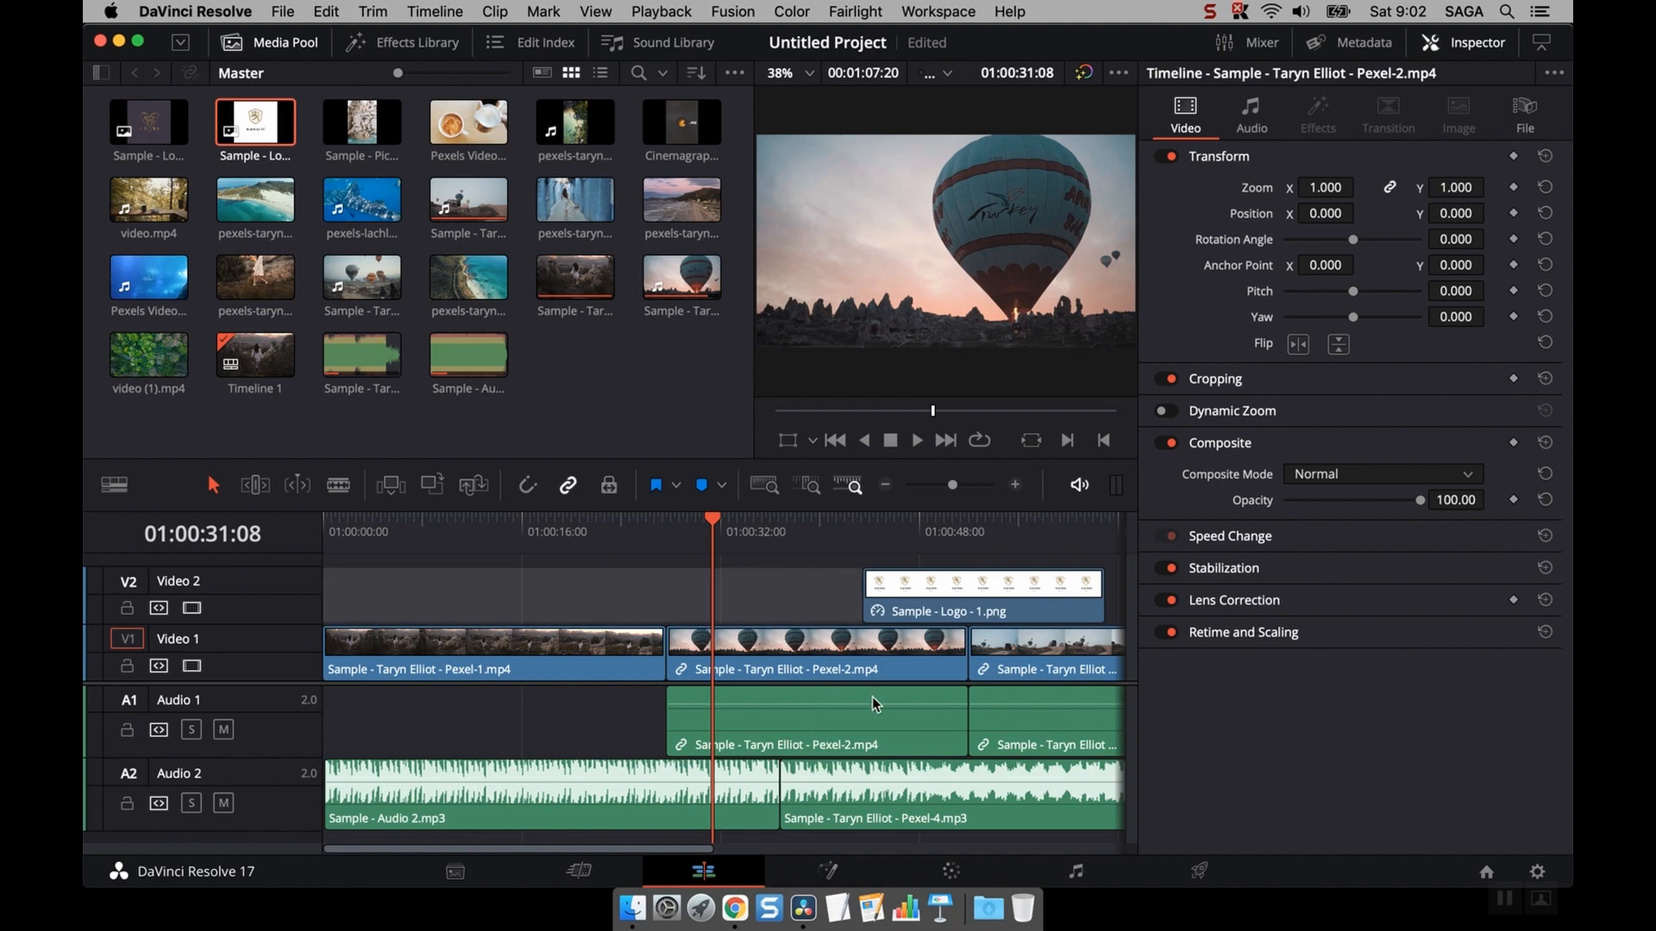
click(565, 395)
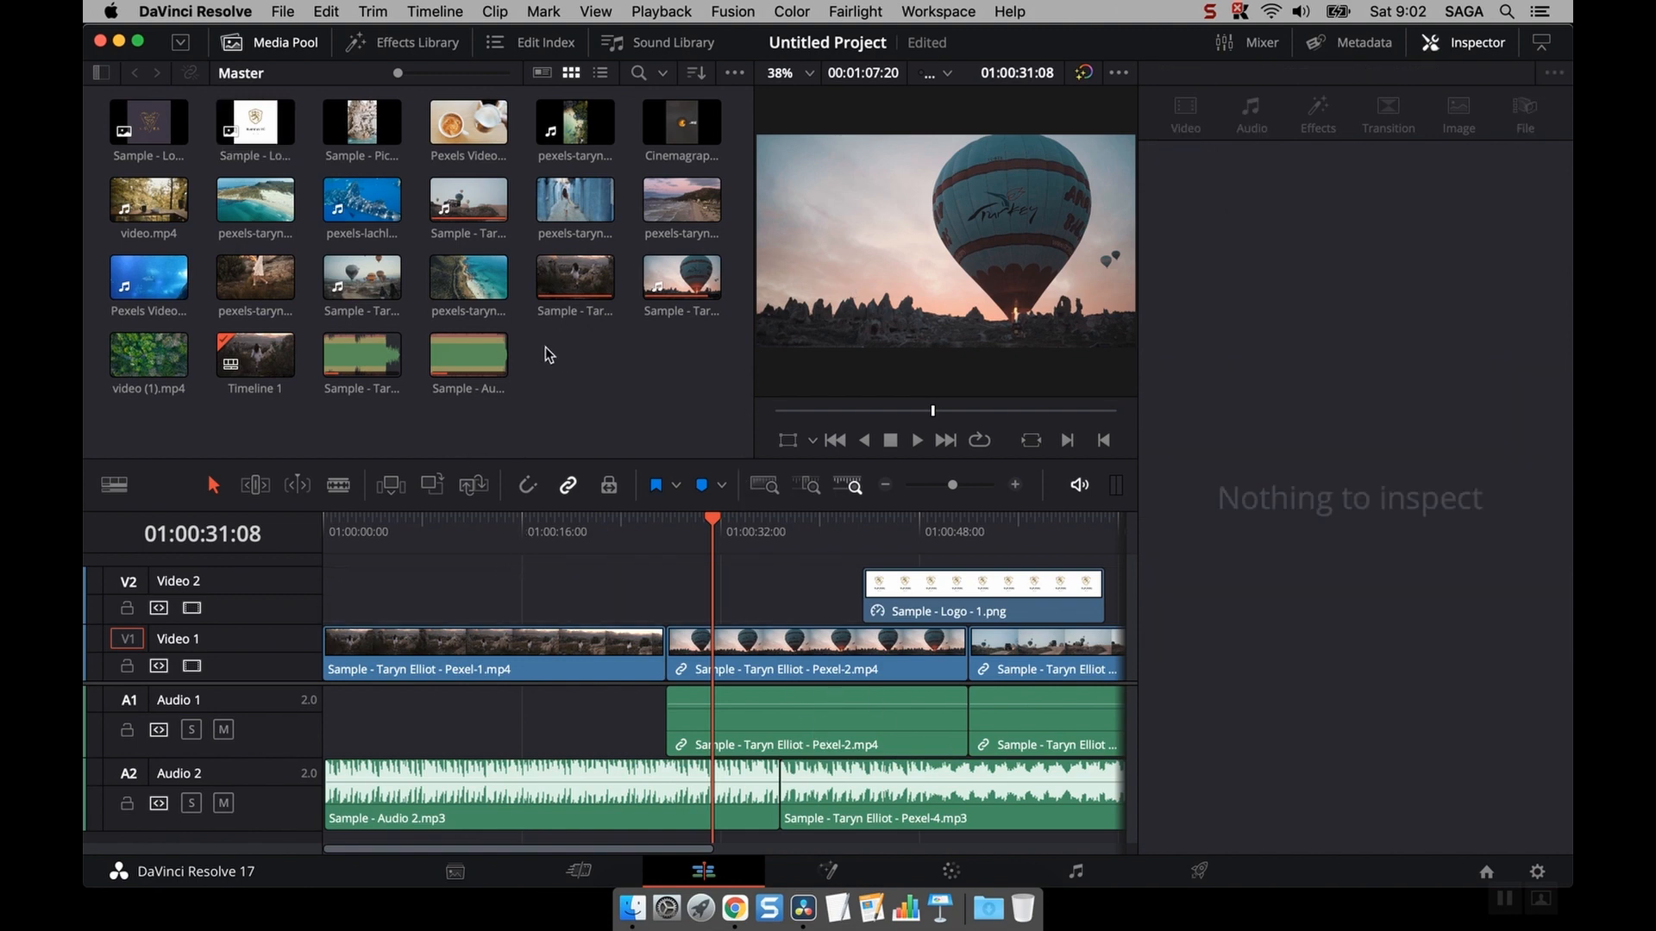
click(256, 49)
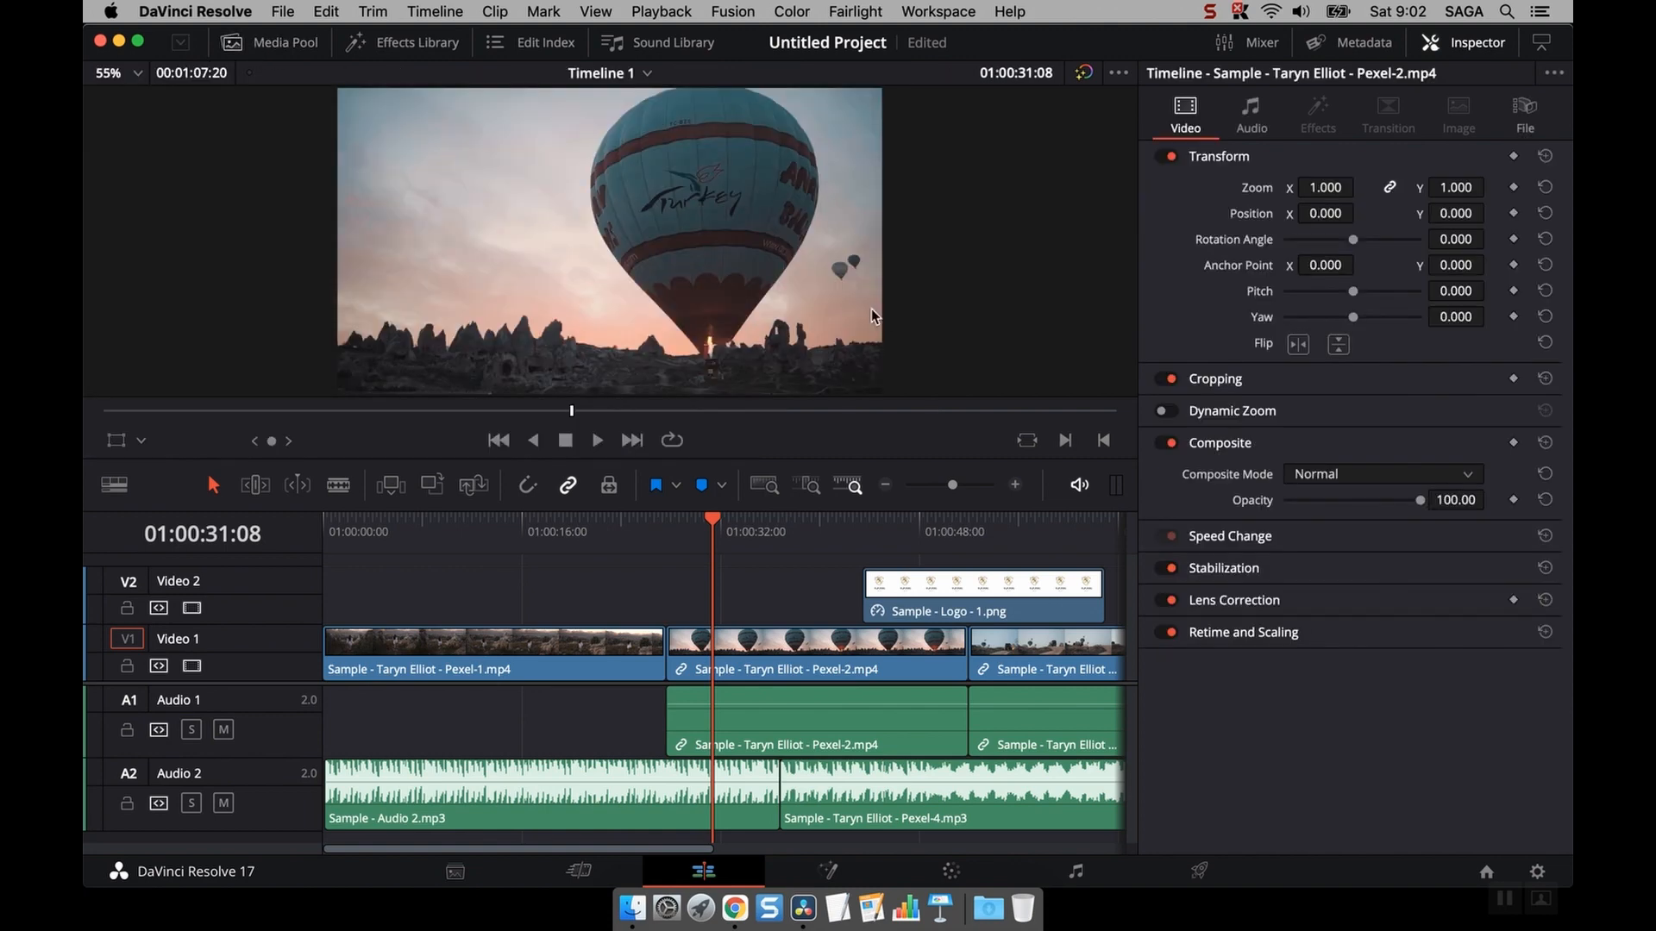
- Select the Pexel-2 clip on Video 1 and set its Zoom to 0.790
click(773, 590)
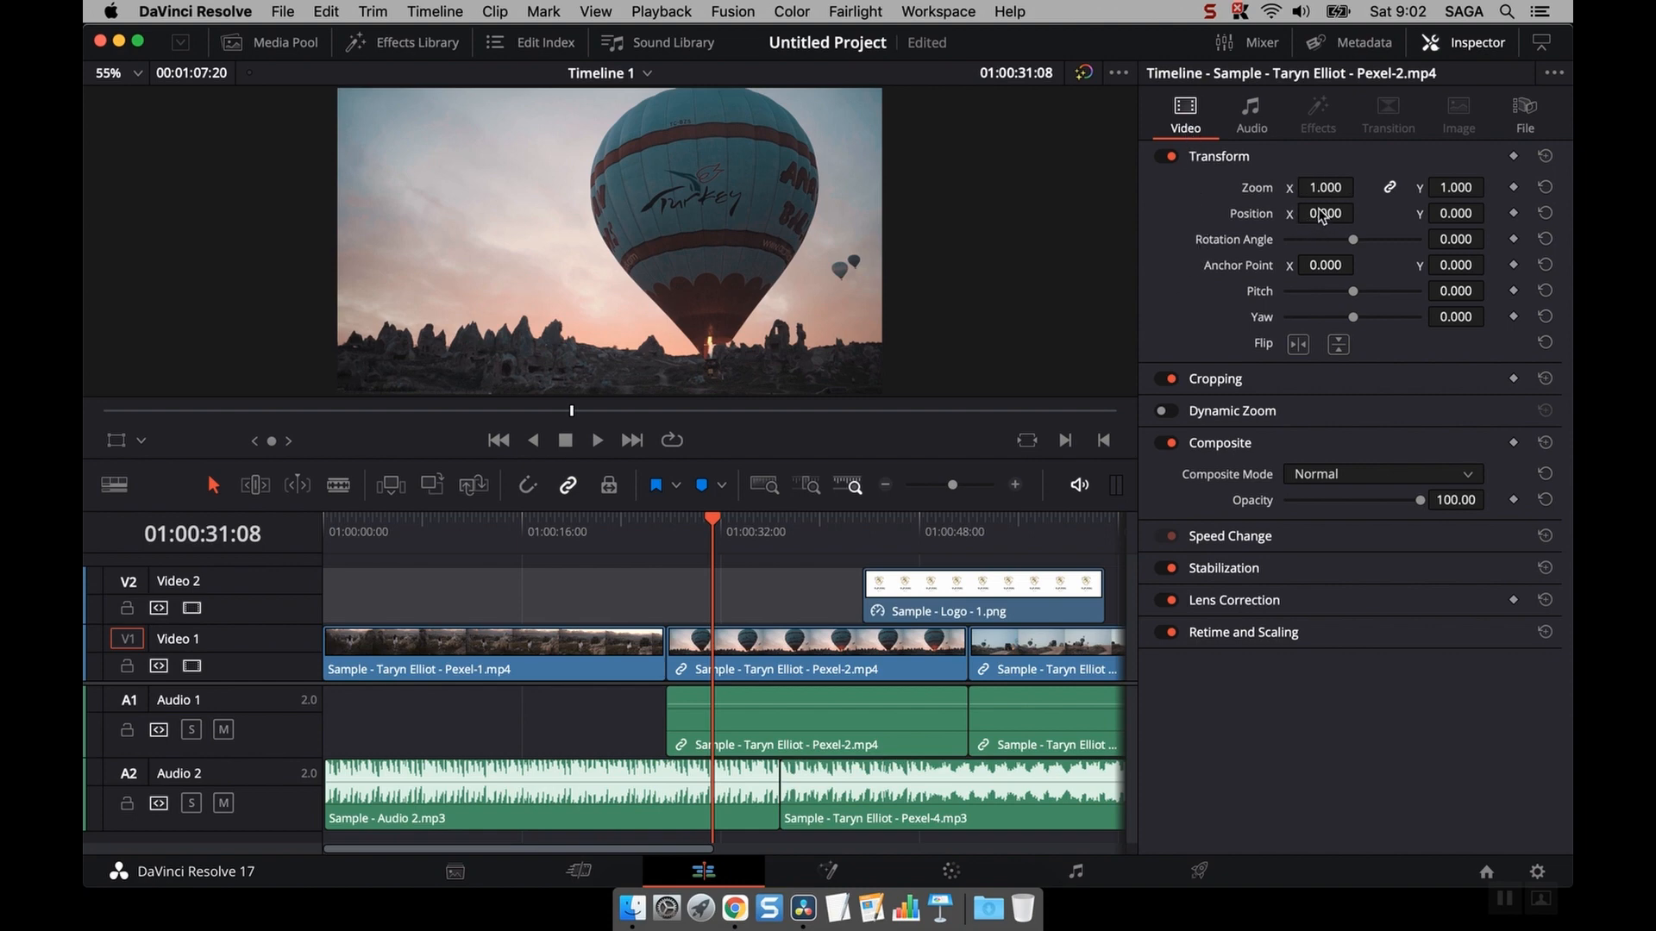
click(737, 654)
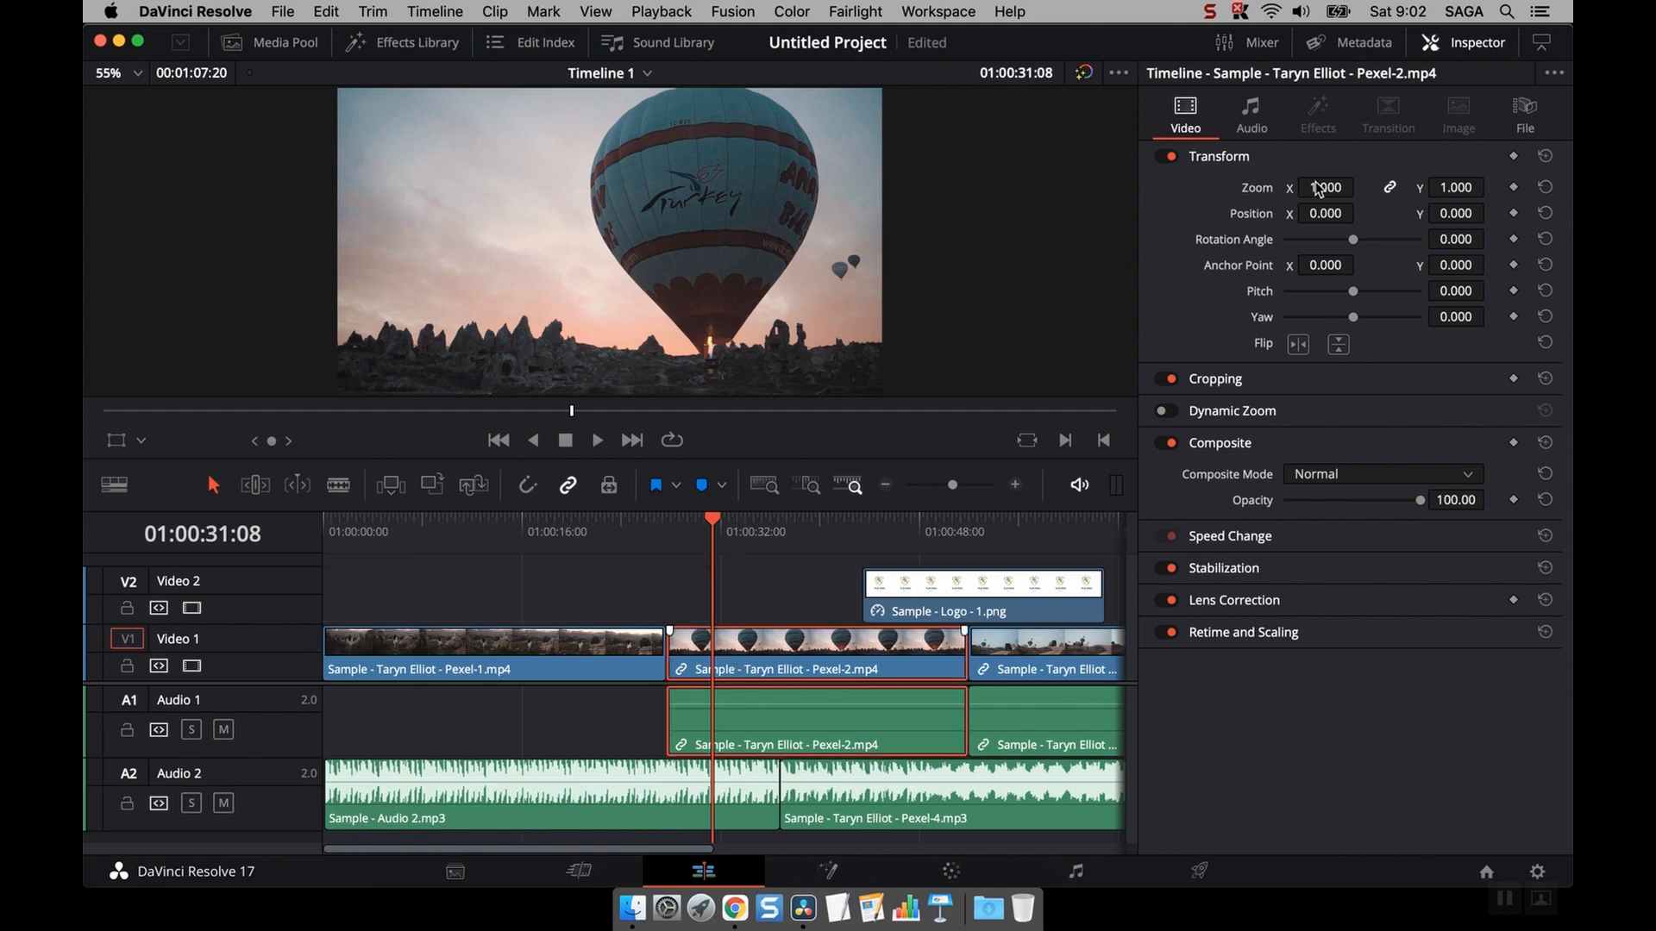
mouse_move(1328, 187)
mouse_down()
mouse_move(1268, 187)
mouse_move(1389, 187)
mouse_move(1319, 188)
mouse_up()
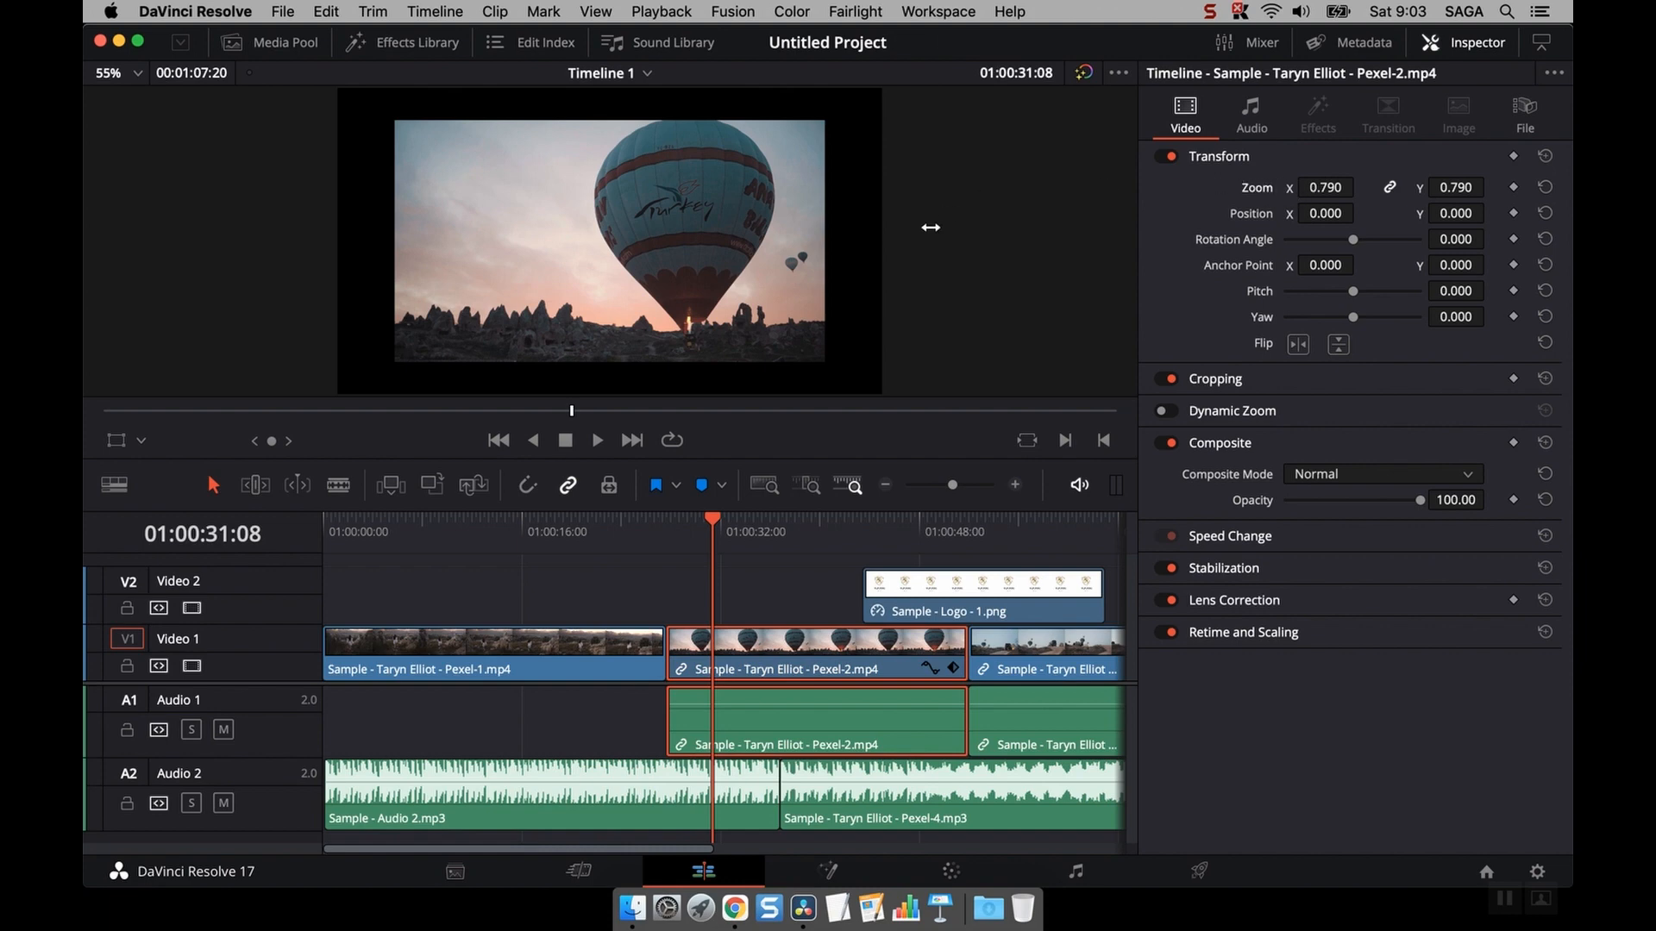
- Turn on the viewer's transform overlay and enlarge the clip to about 0.934 zoom by its corner handle
click(105, 442)
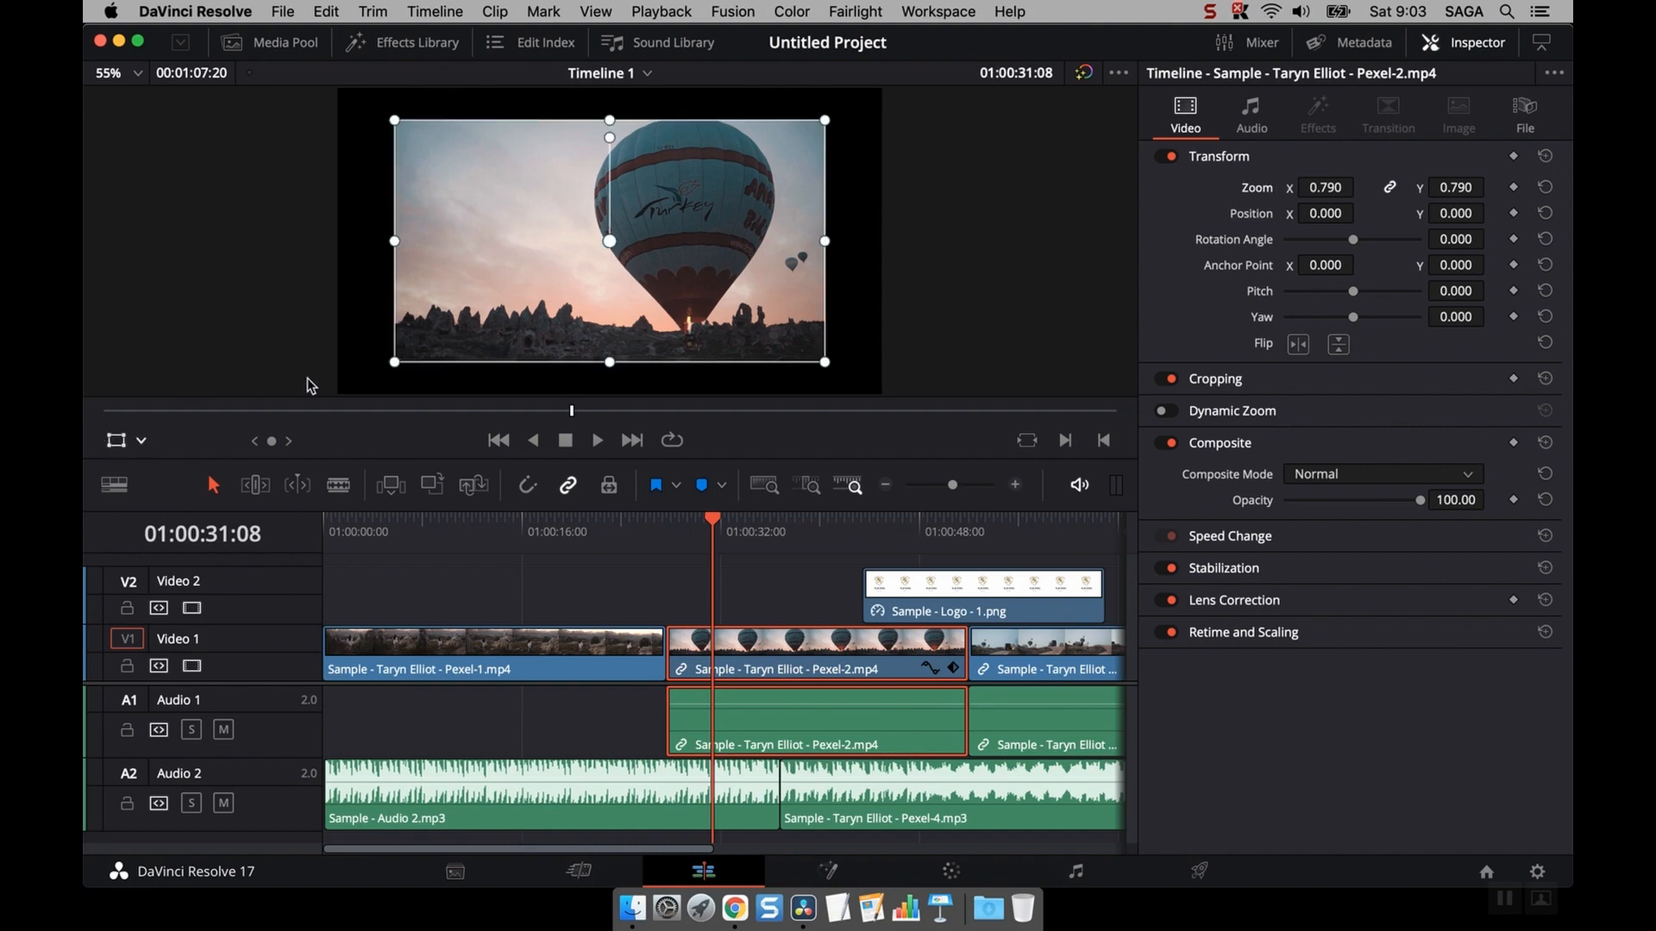
drag(395, 364, 338, 388)
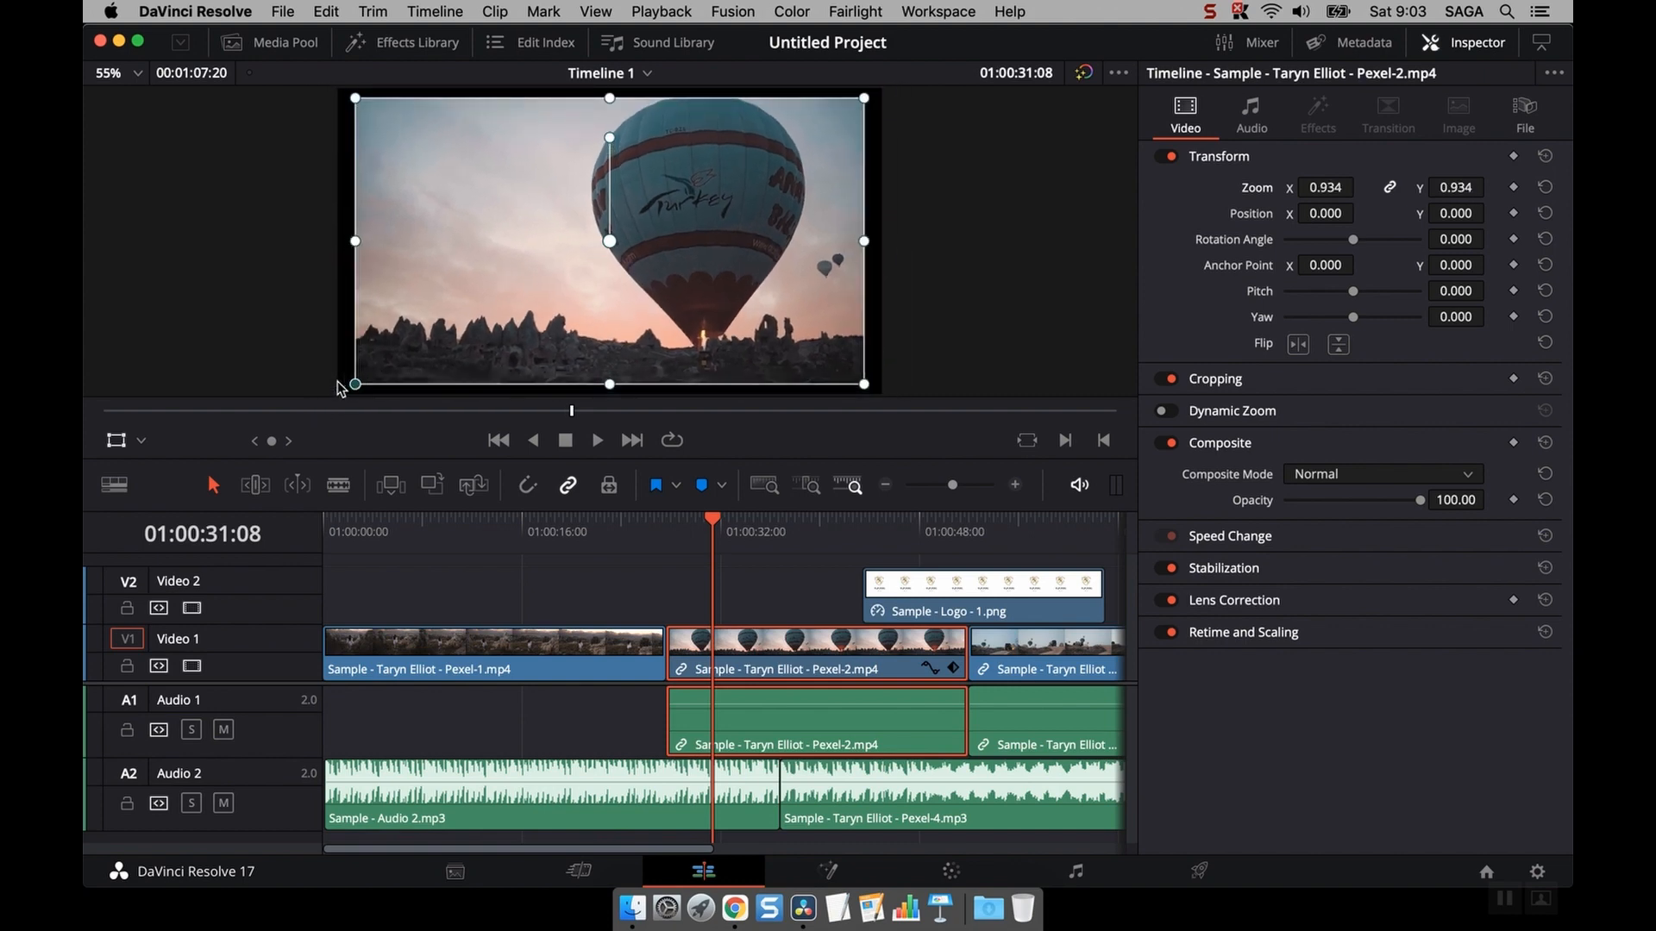
- Save the project and drag the clip in the viewer to a position of about 80, 36
key(super+s)
mouse_move(379, 278)
mouse_down()
mouse_move(236, 285)
mouse_move(420, 241)
mouse_move(400, 267)
mouse_up()
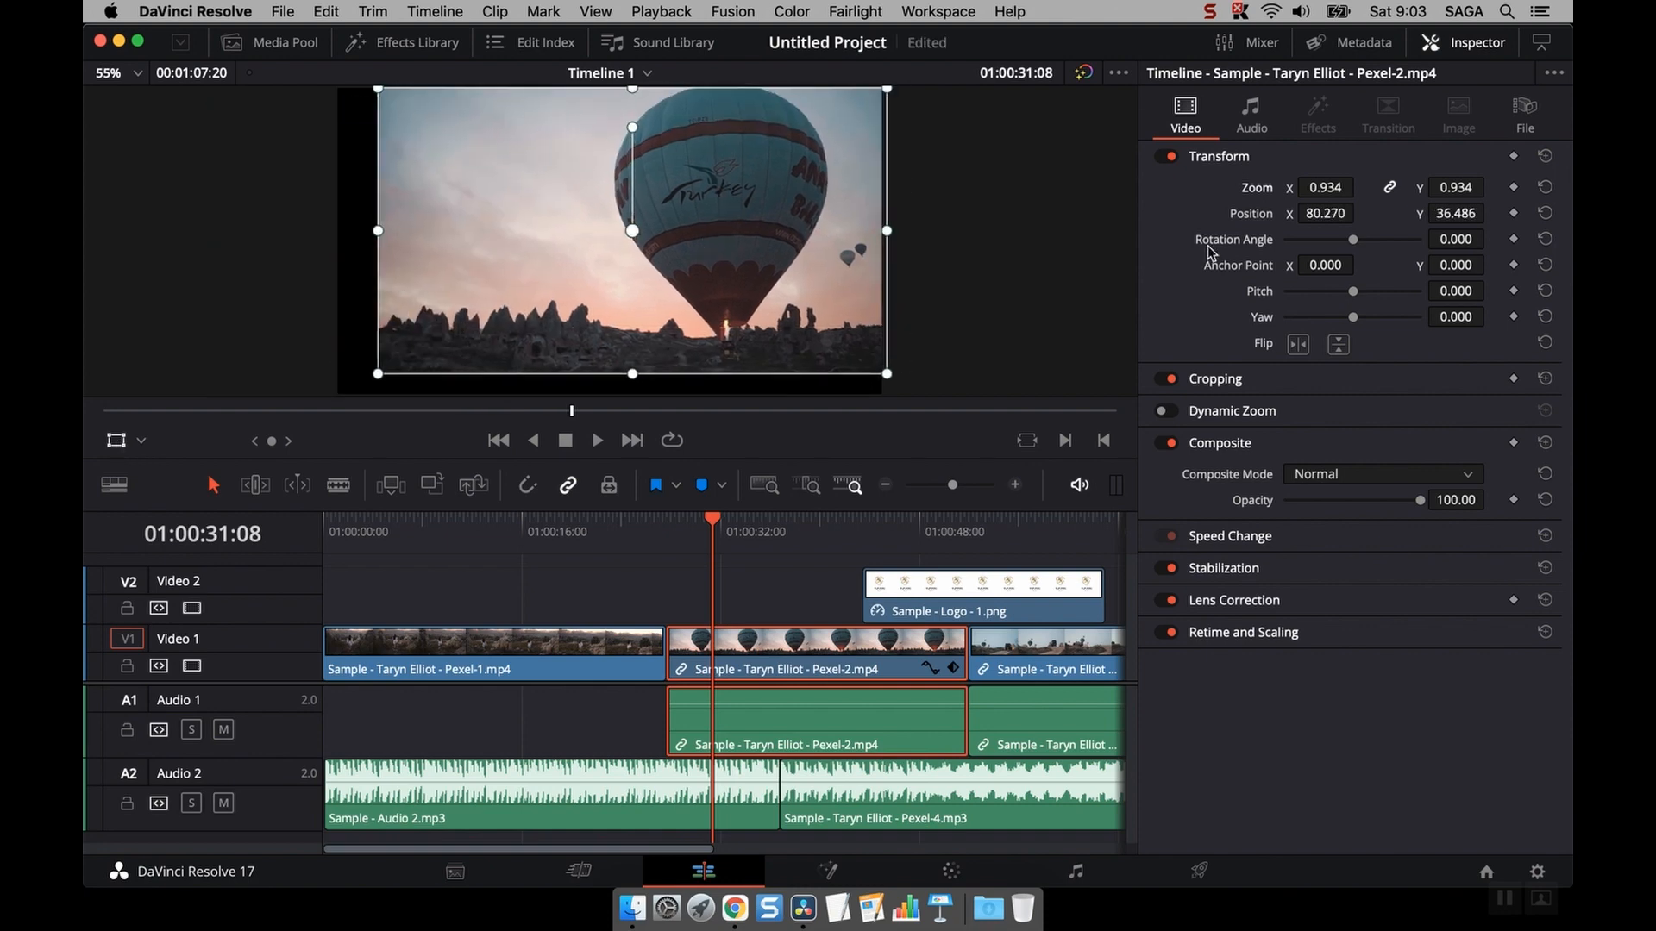
- Reset the Transform values and set the clip's Position X to 33
click(1544, 157)
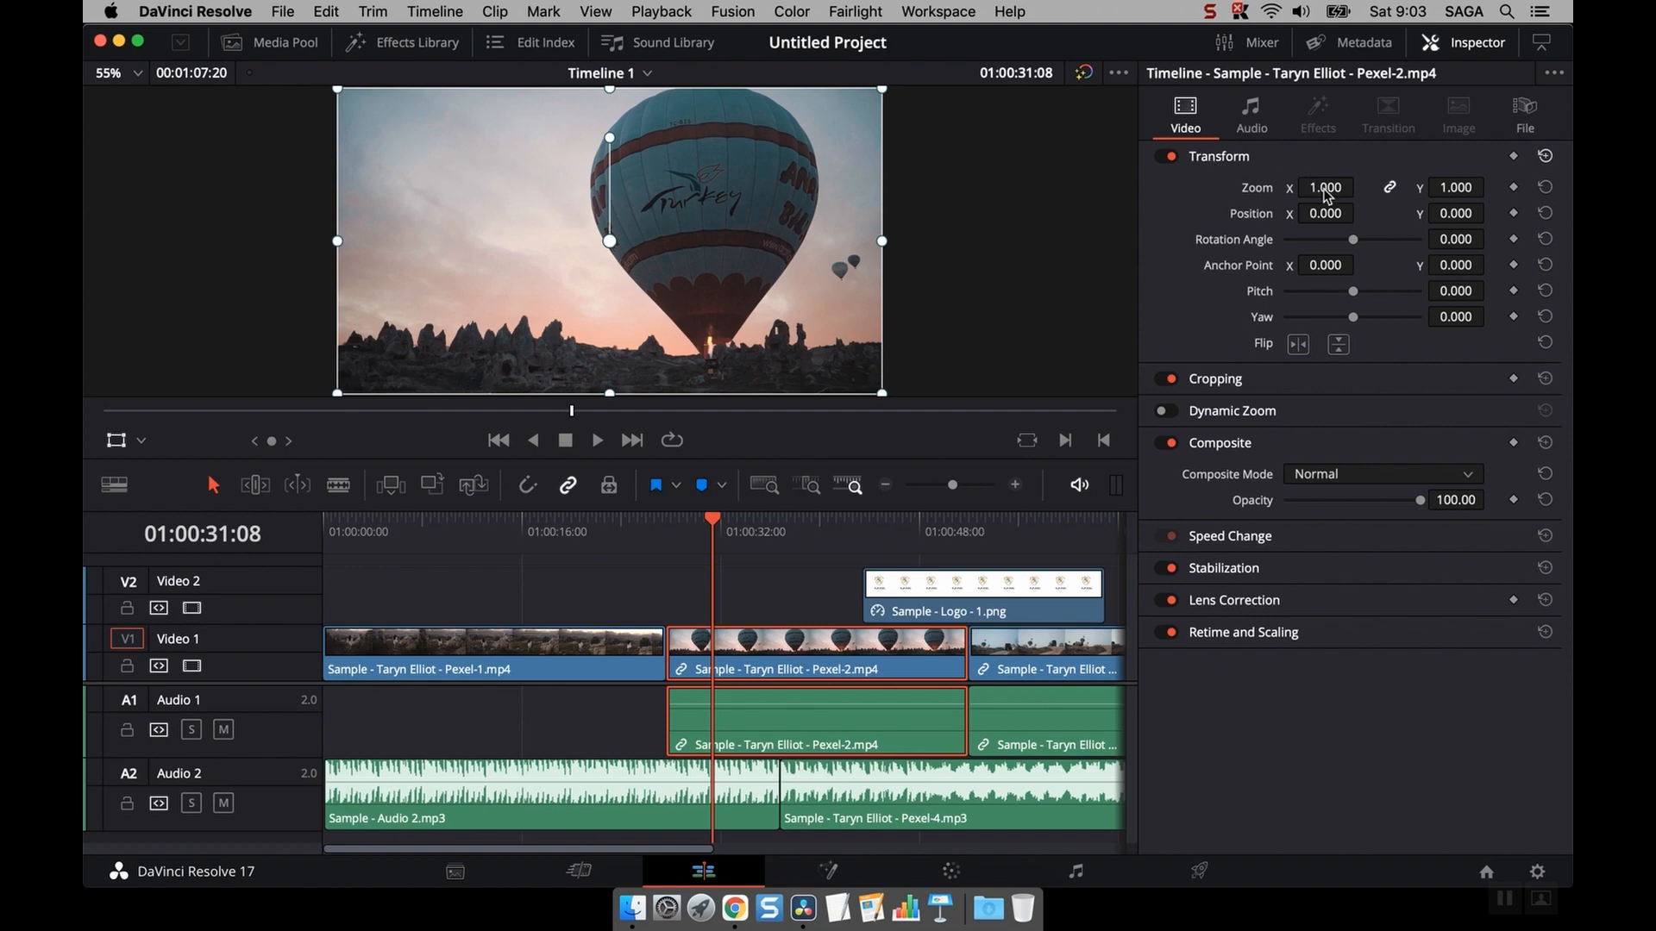
drag(1324, 217, 1379, 235)
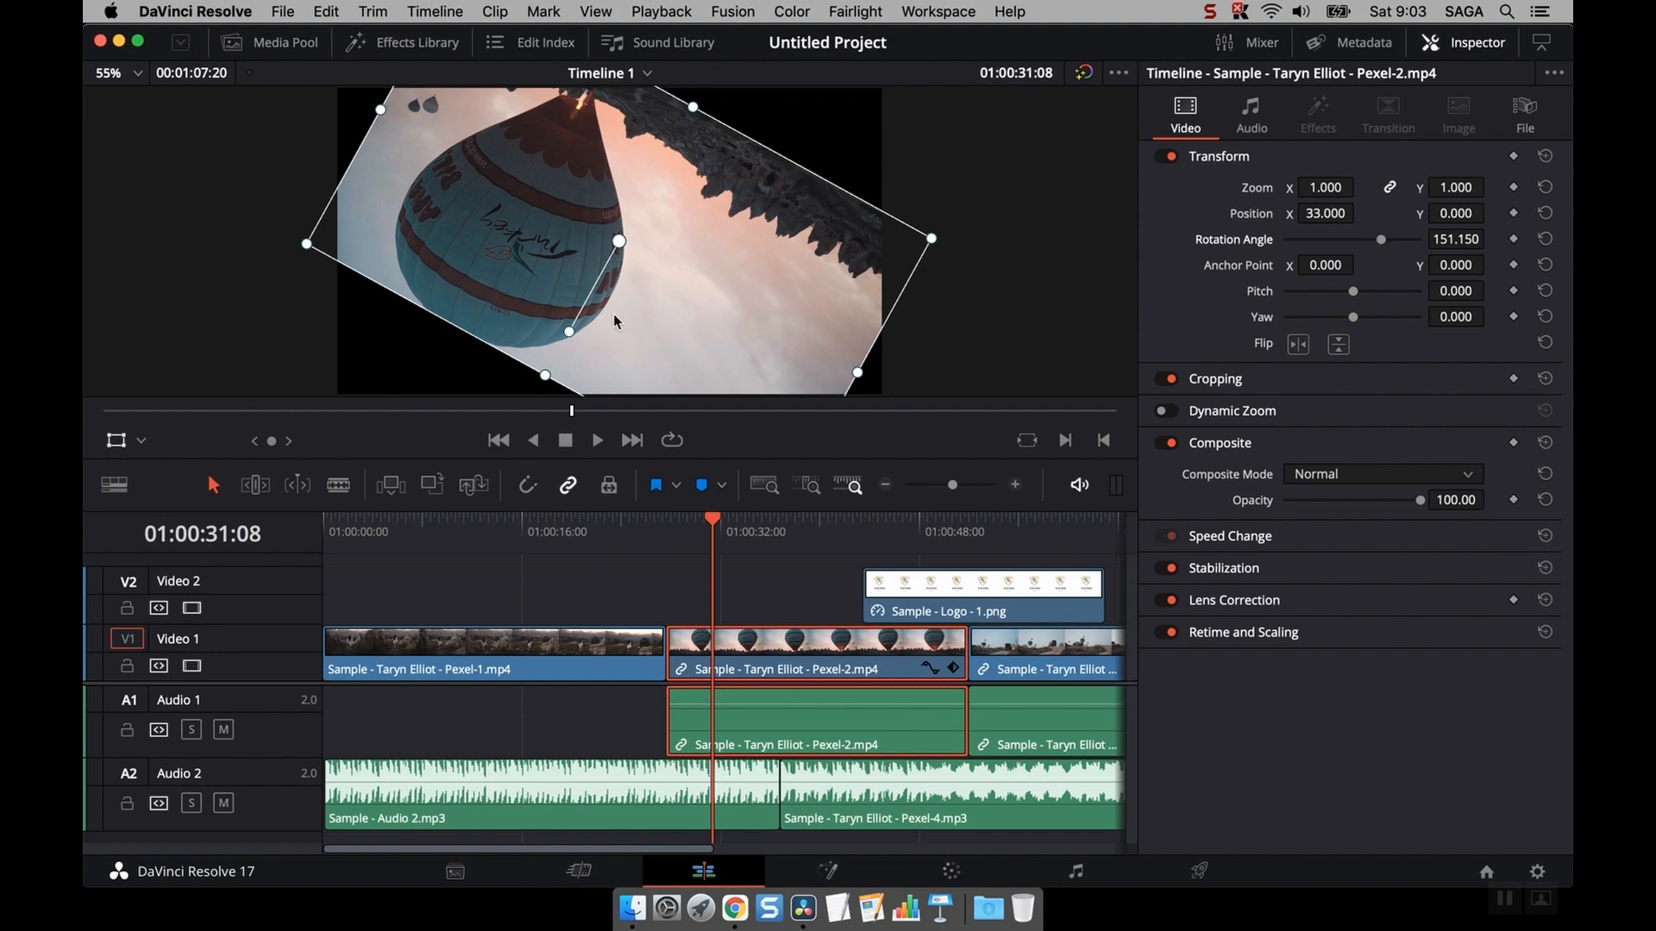
- Rotate the clip in the viewer to a rotation angle of about 345 degrees
drag(569, 338, 647, 155)
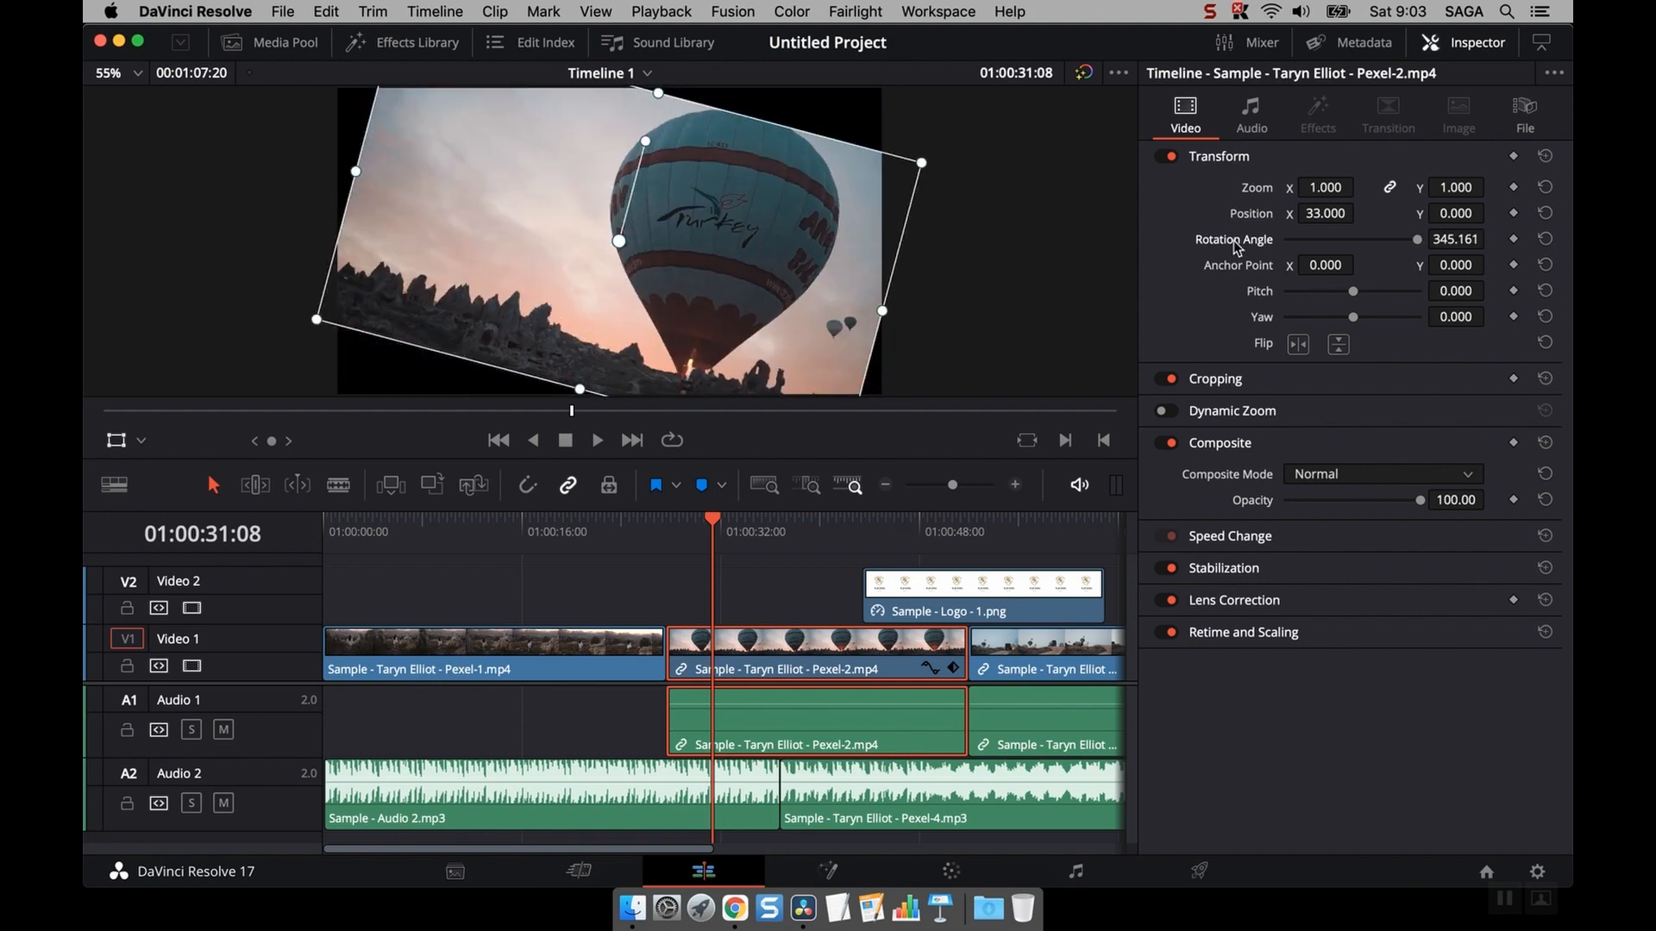
- Adjust the clip's Pitch to about -0.447 and Yaw to about -0.859
mouse_move(1352, 290)
mouse_down()
mouse_move(1391, 289)
mouse_move(1320, 294)
mouse_up()
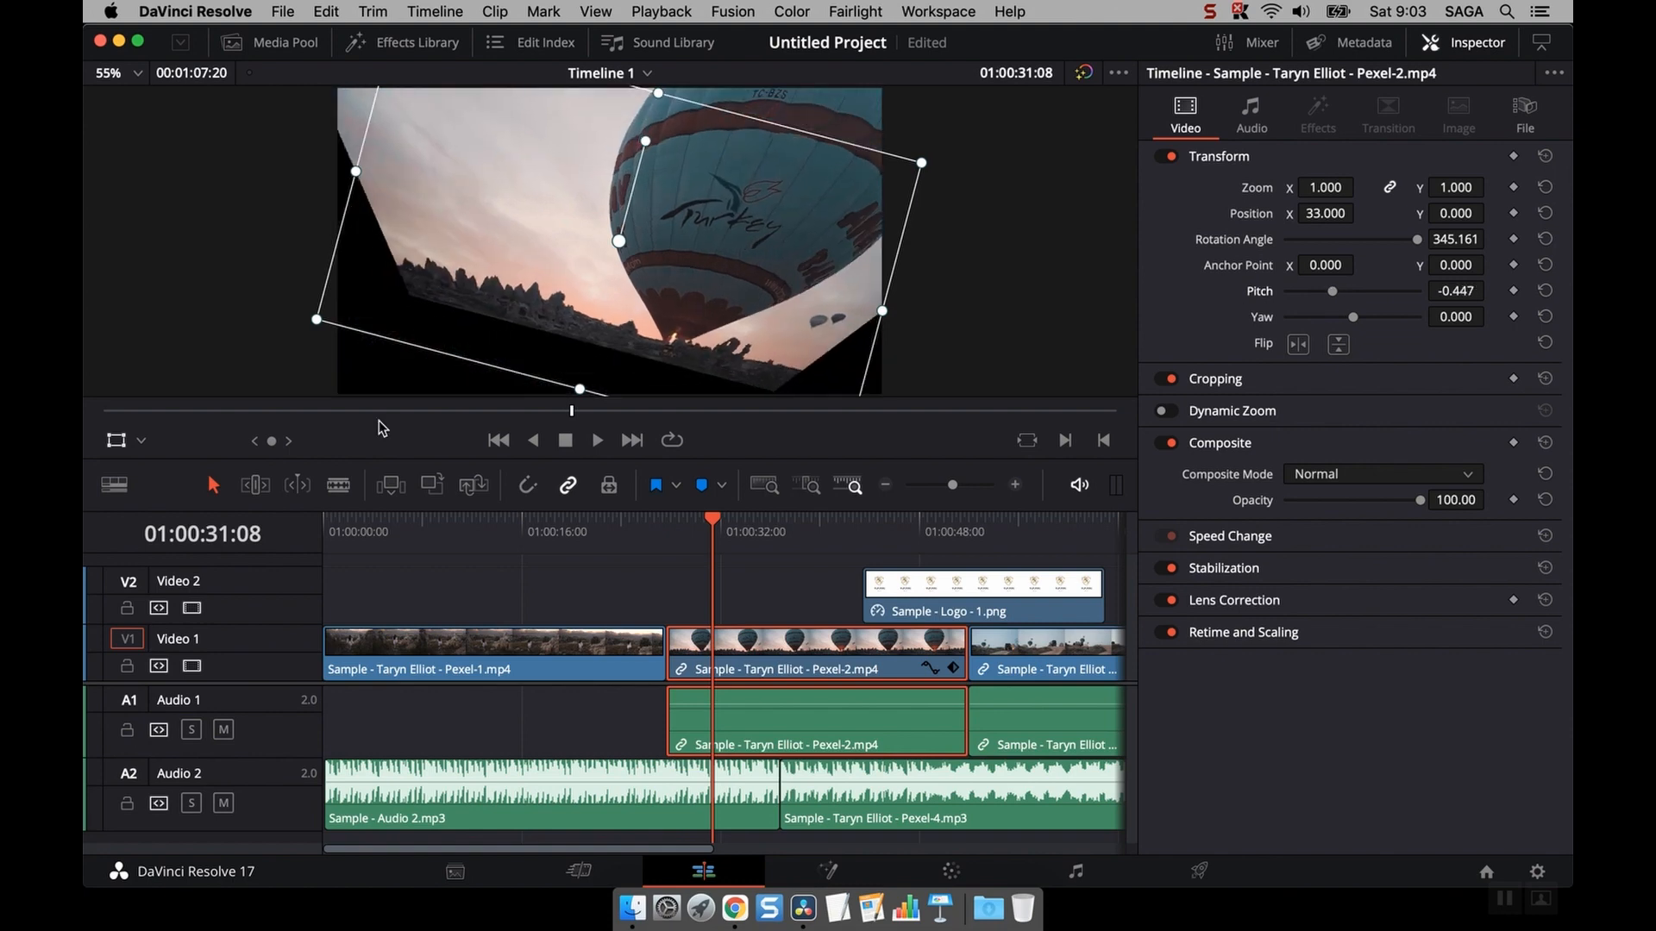
drag(1343, 318, 1314, 319)
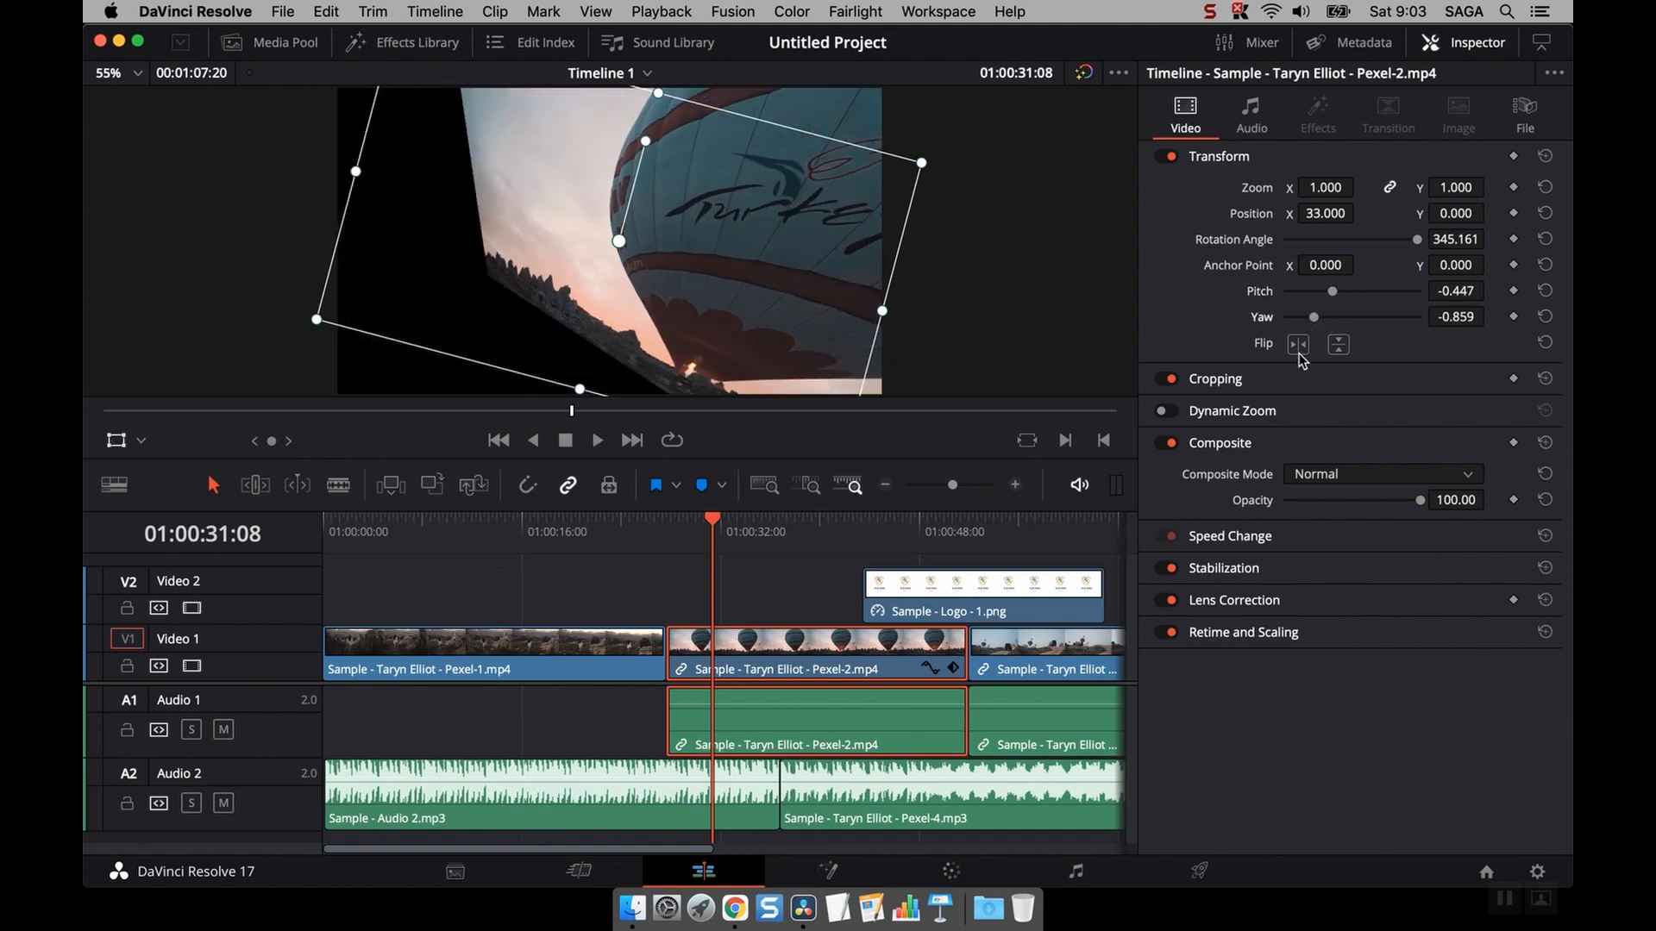
- Flip the clip horizontally, then toggle the vertical flip on and off again
click(1298, 345)
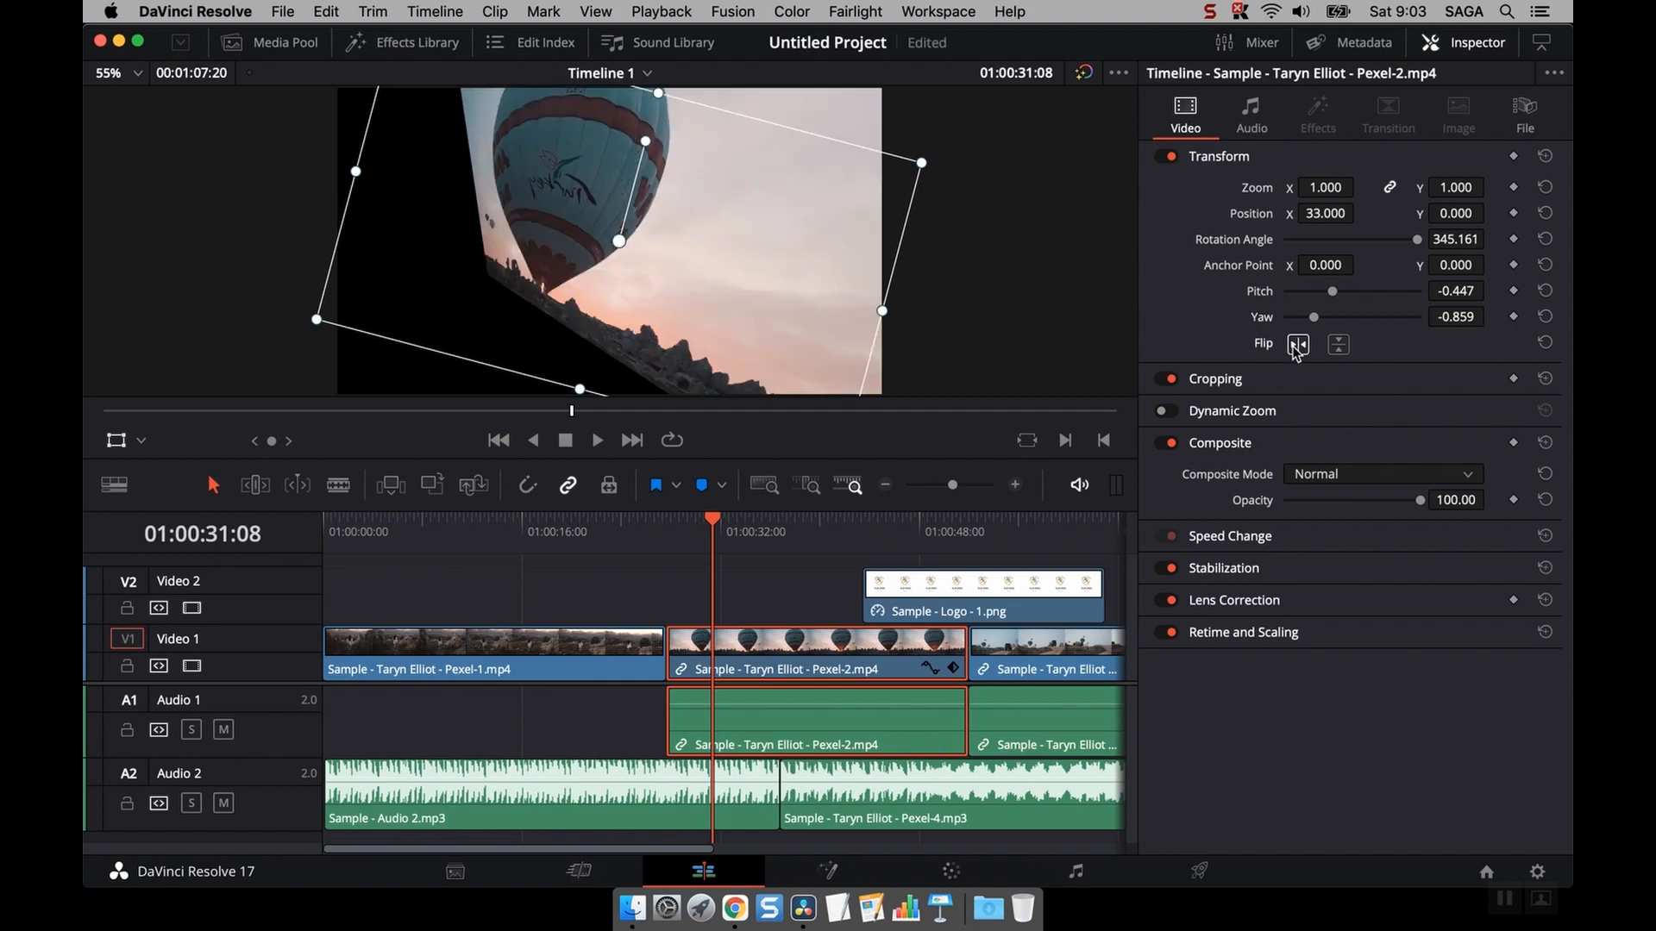
click(1337, 345)
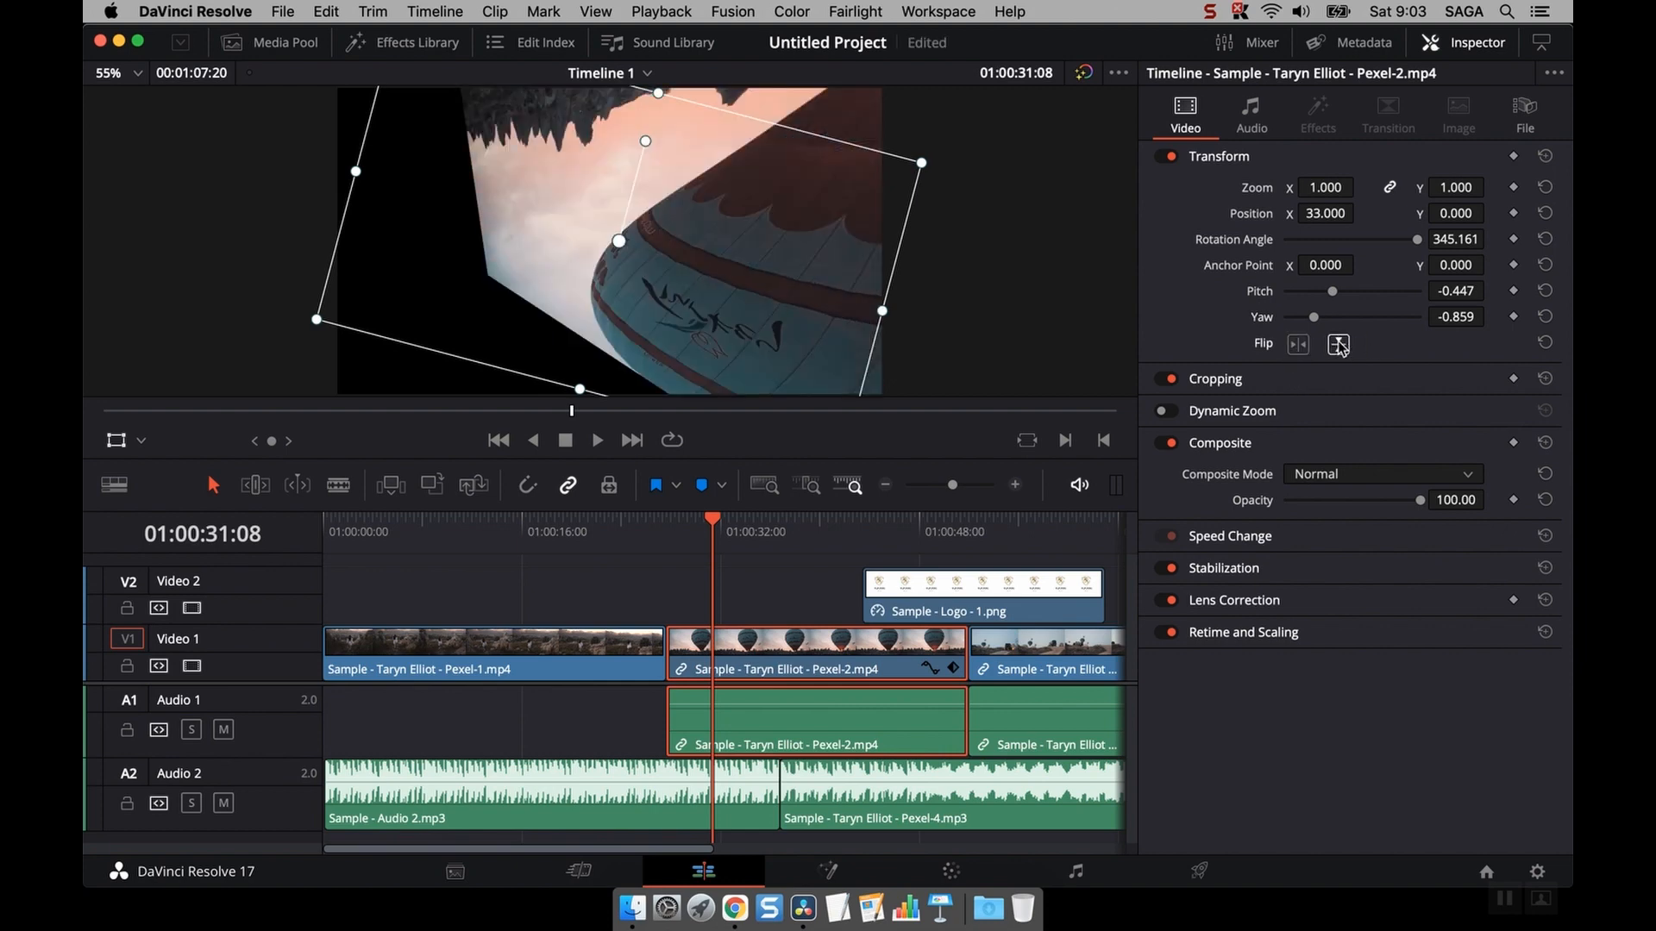
click(1339, 345)
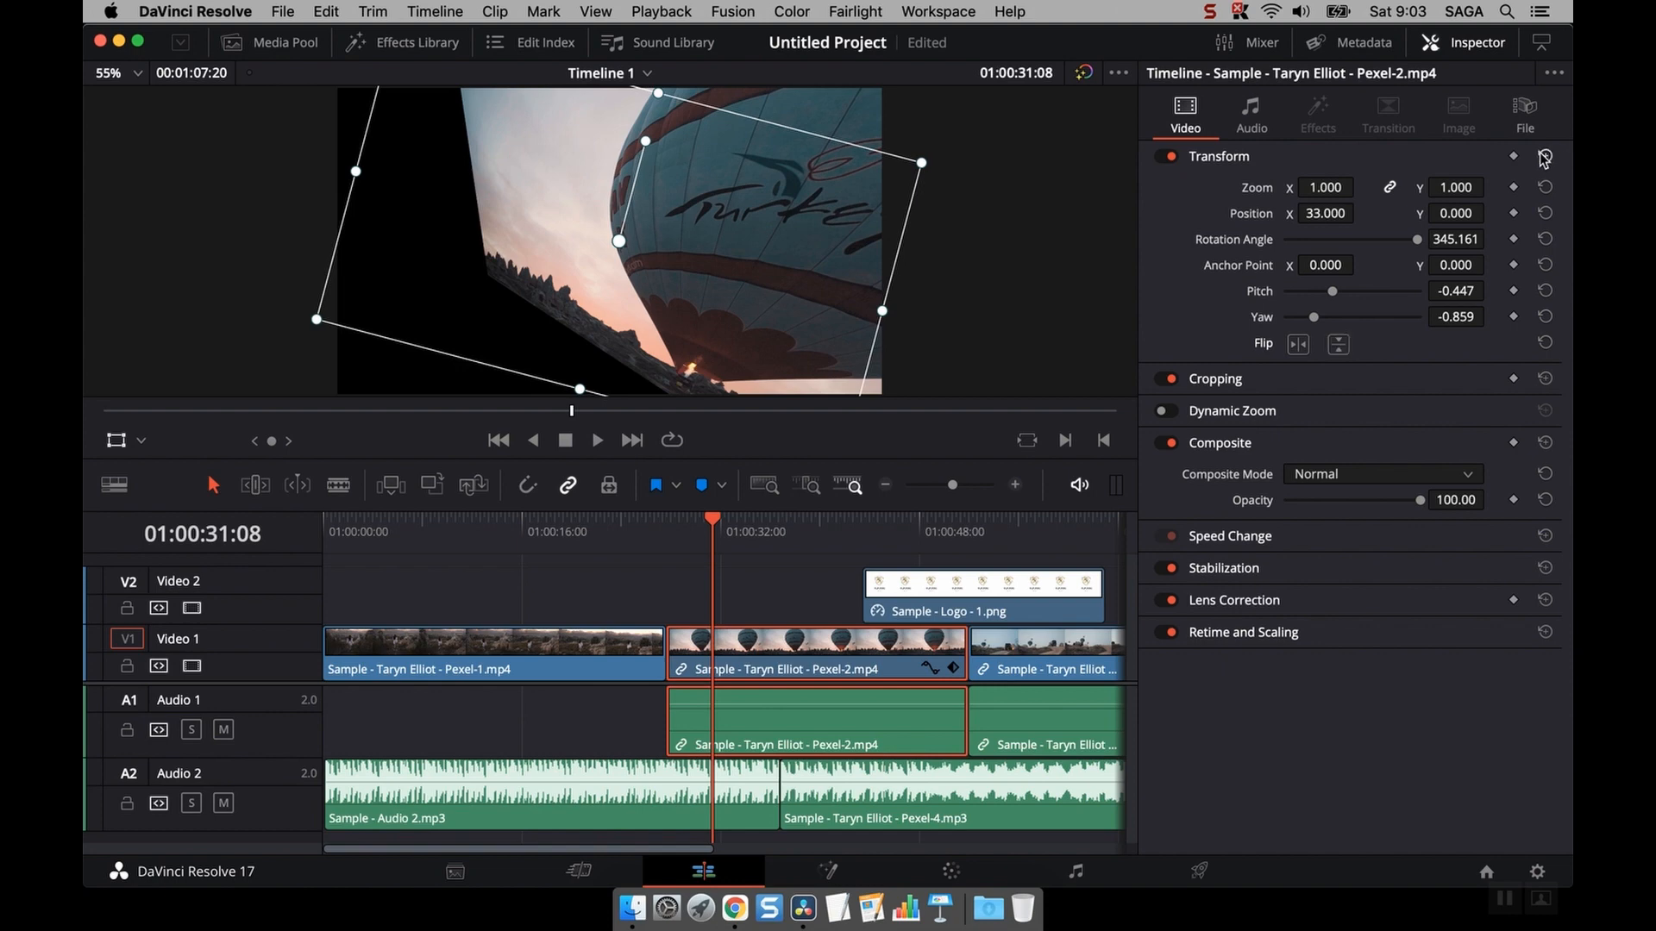
- Reset all Transform values and crop the clip's right side with Crop Right at about 410
click(1545, 155)
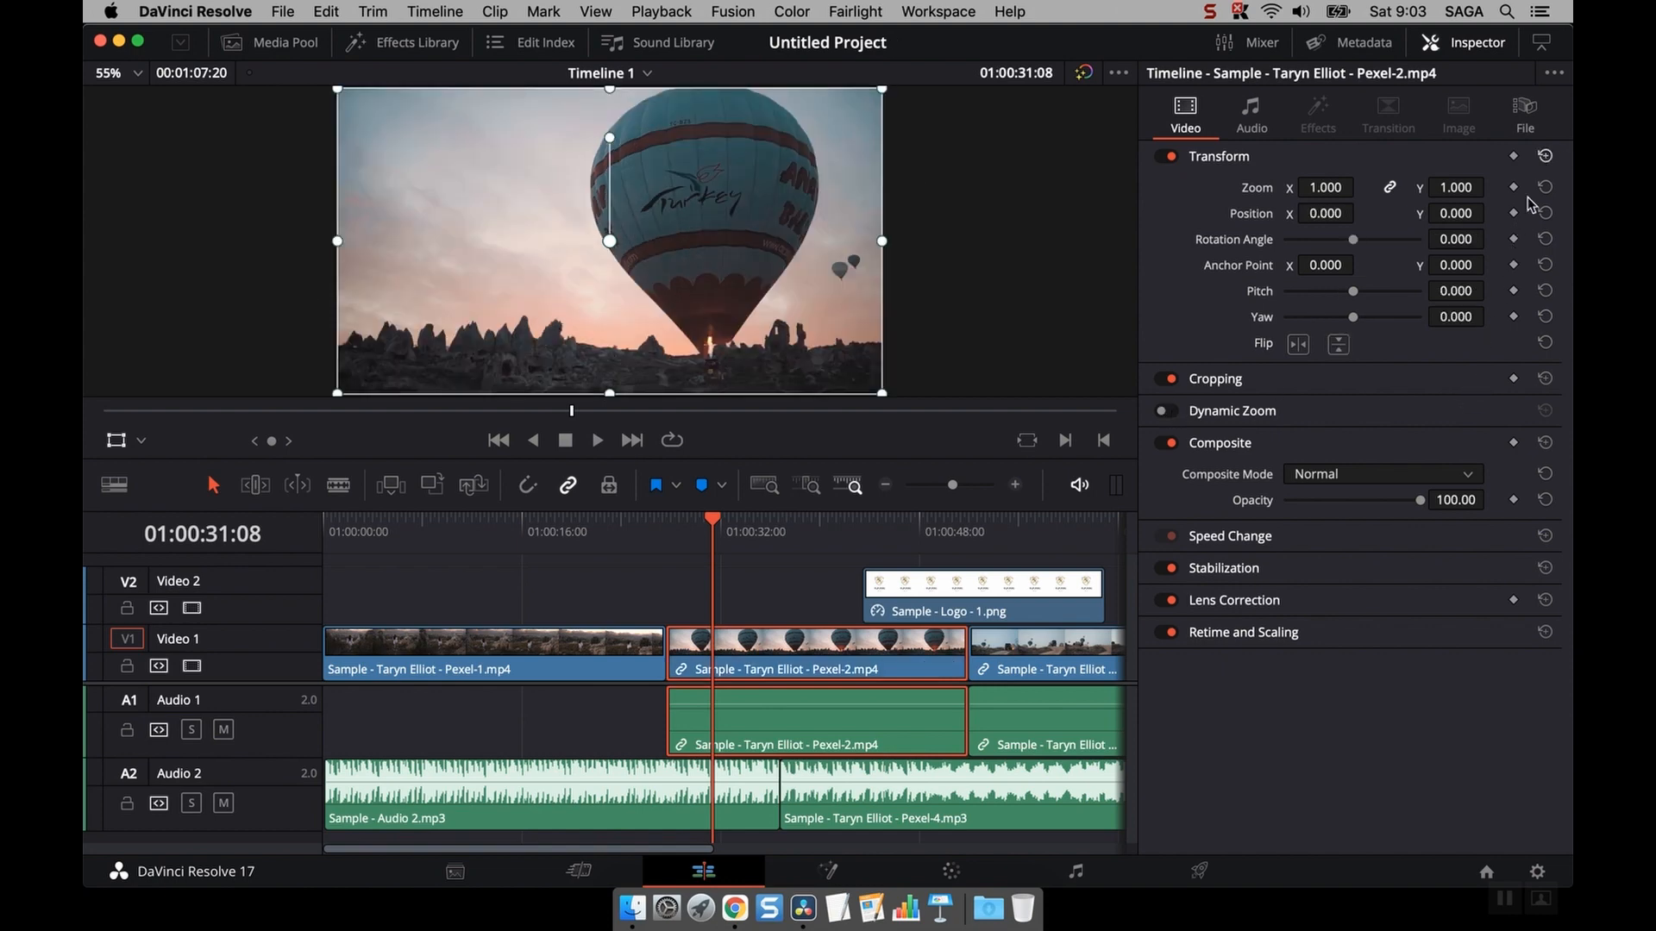
click(1309, 382)
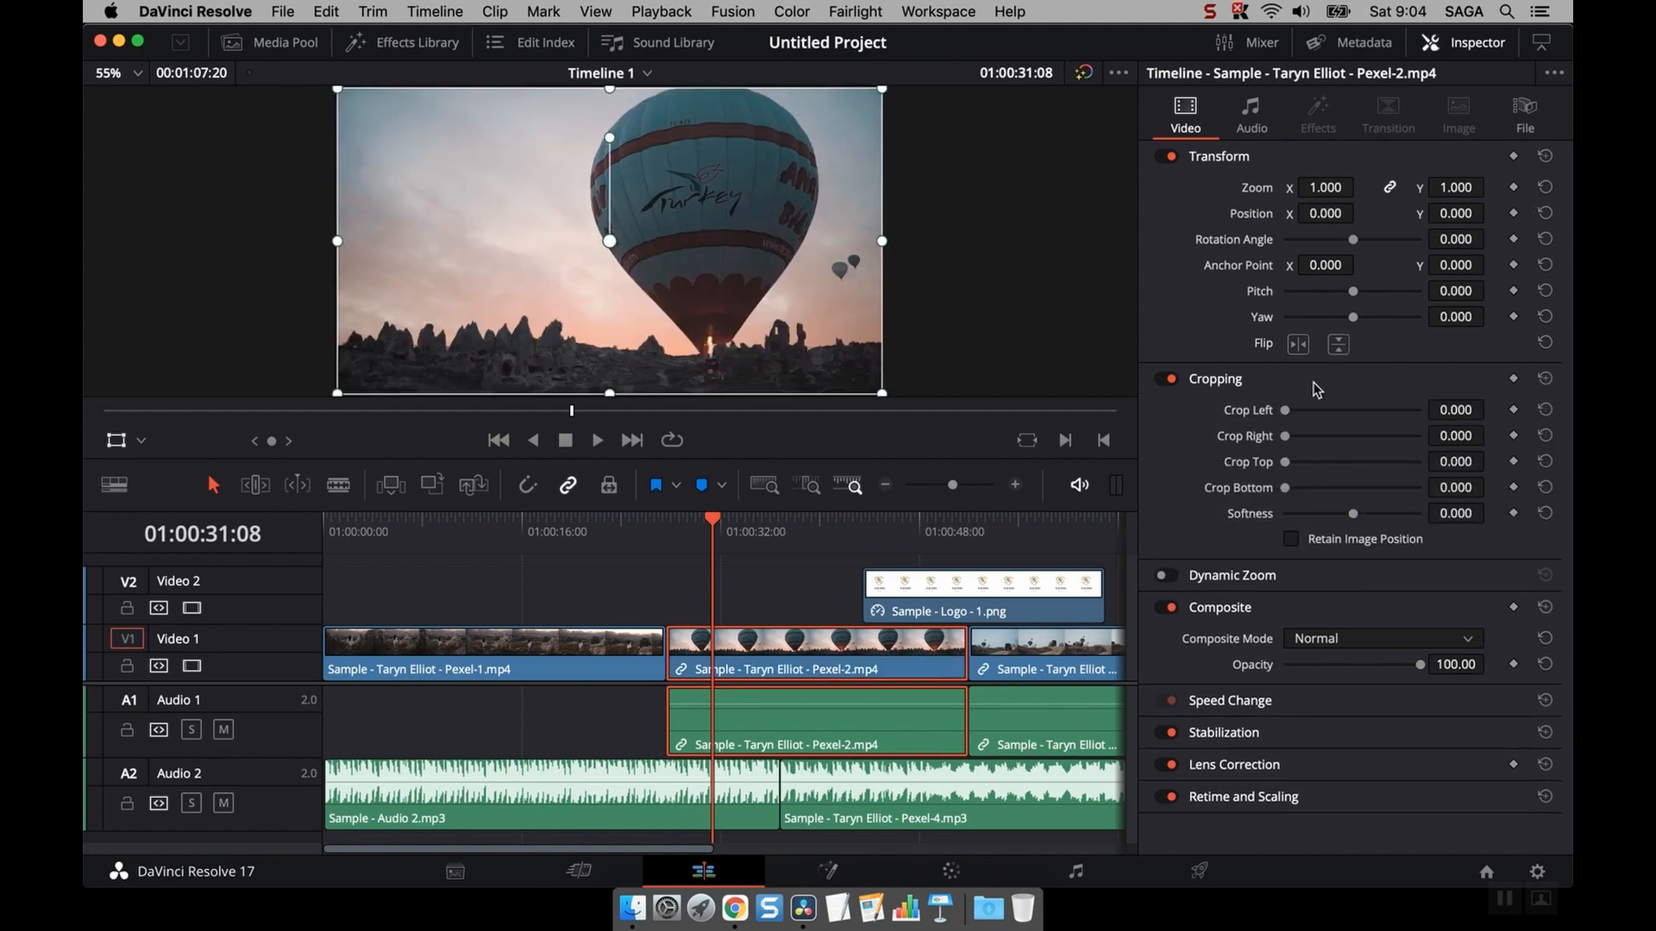
drag(1287, 412, 1312, 437)
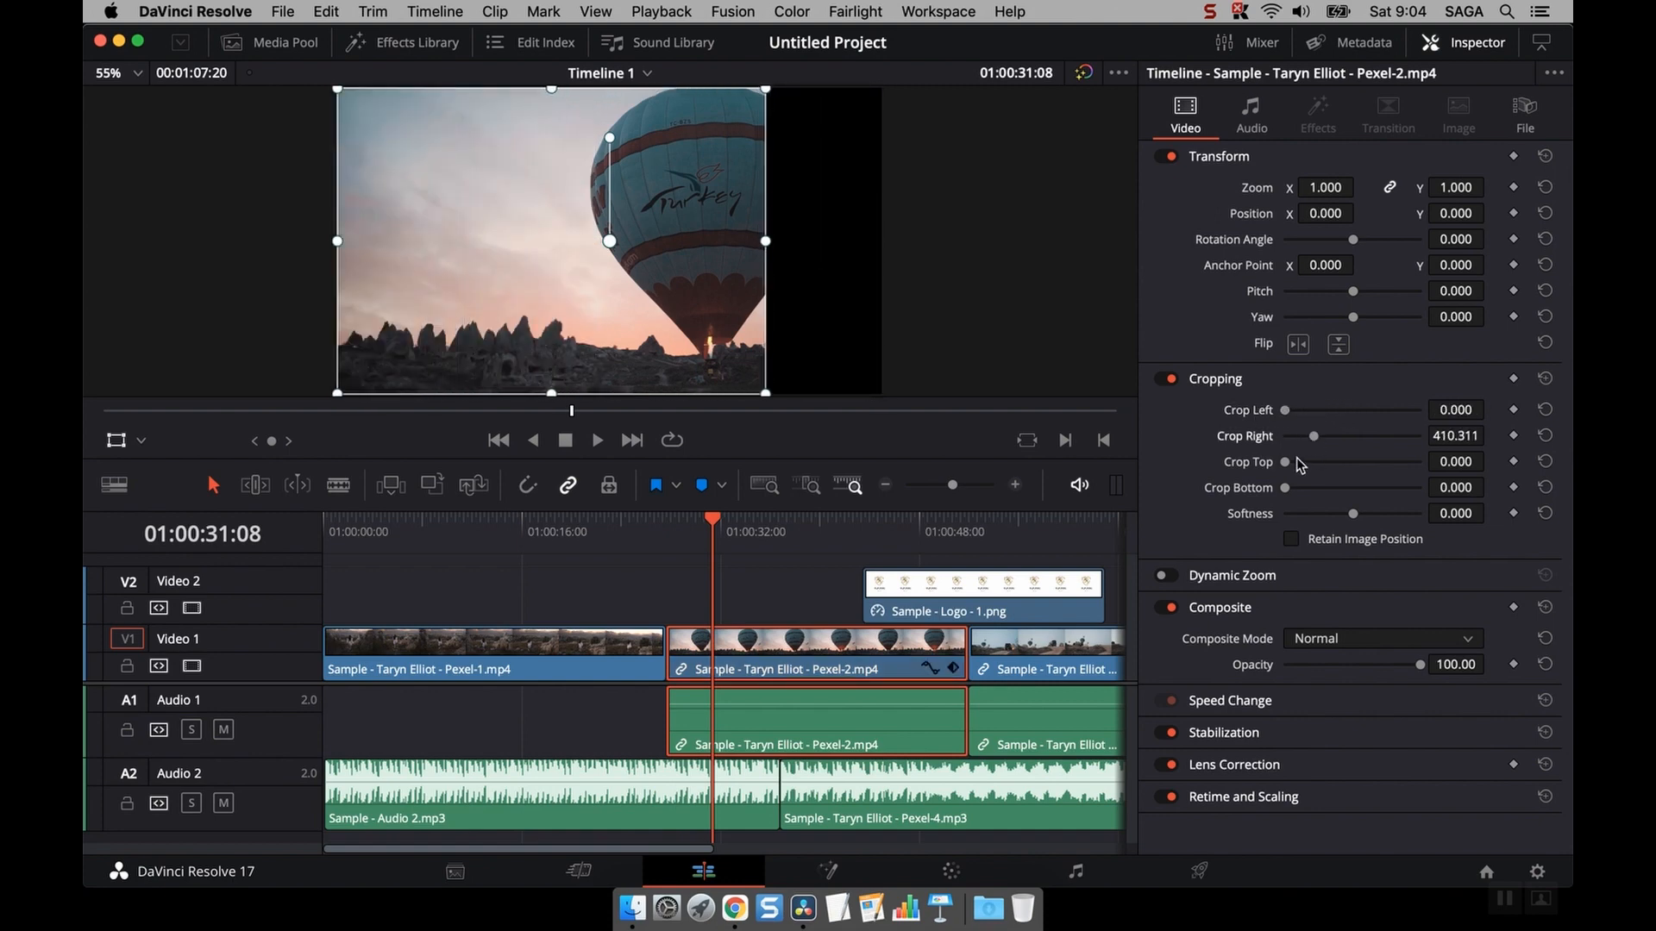
- Switch Cropping off and switch Dynamic Zoom on for the clip
click(1171, 380)
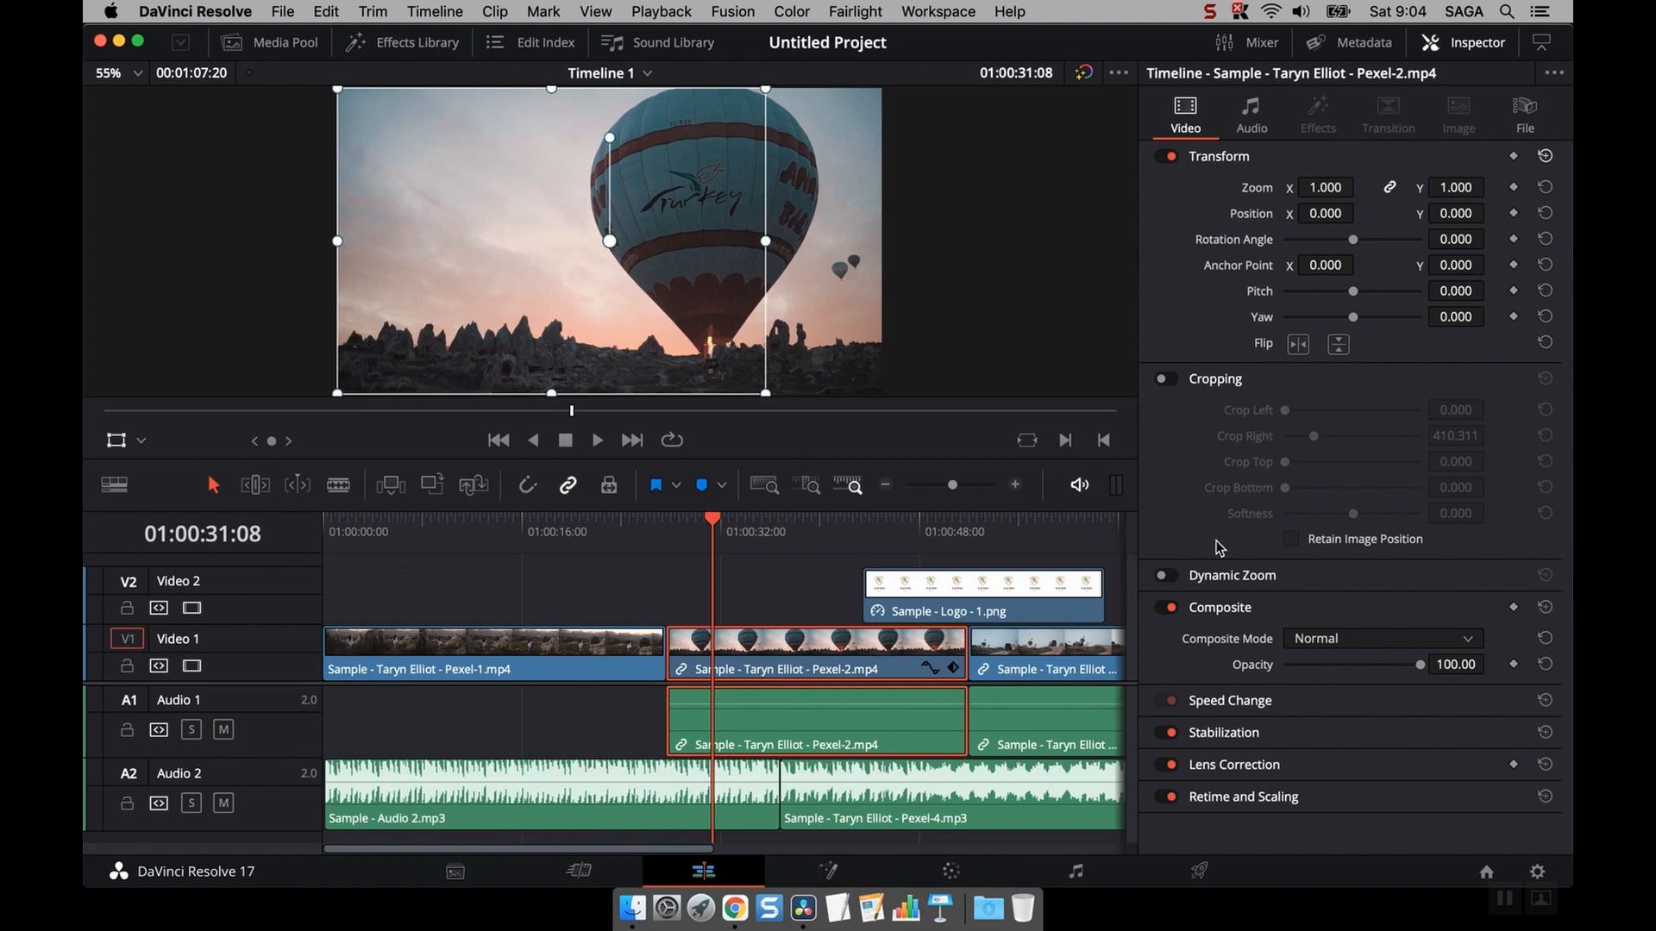
click(1169, 576)
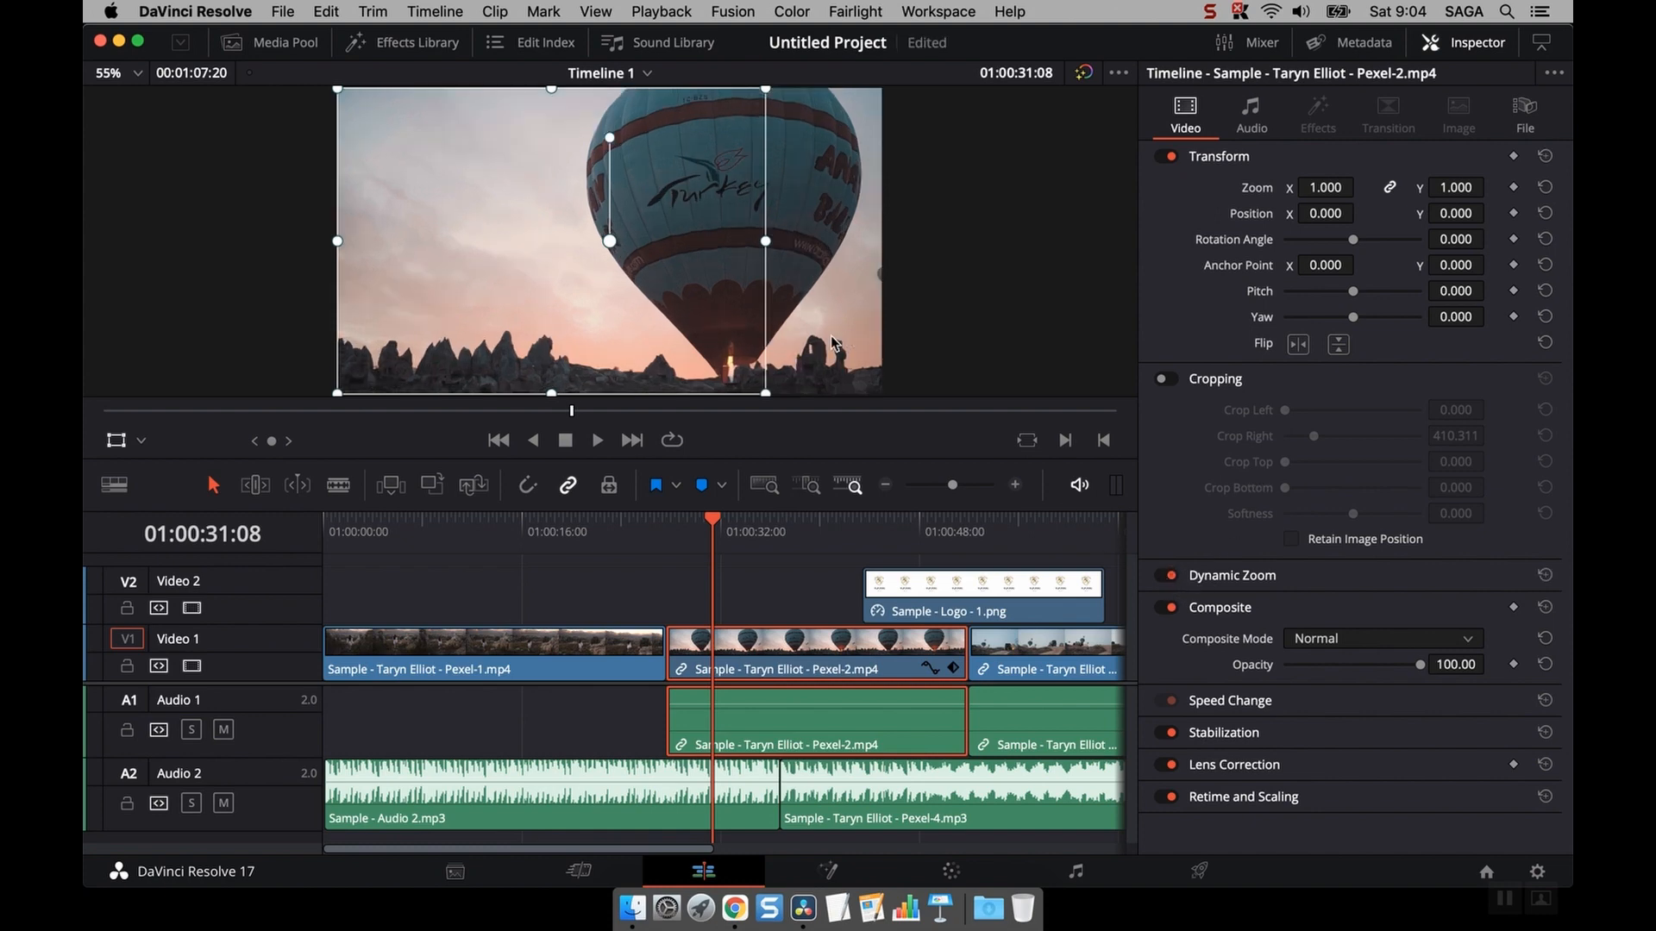
- Reset the Transform values at 01:00:34:10 and toggle the viewer's transform overlay off and on
mouse_move(752, 543)
mouse_down()
mouse_move(783, 544)
mouse_move(750, 543)
mouse_up()
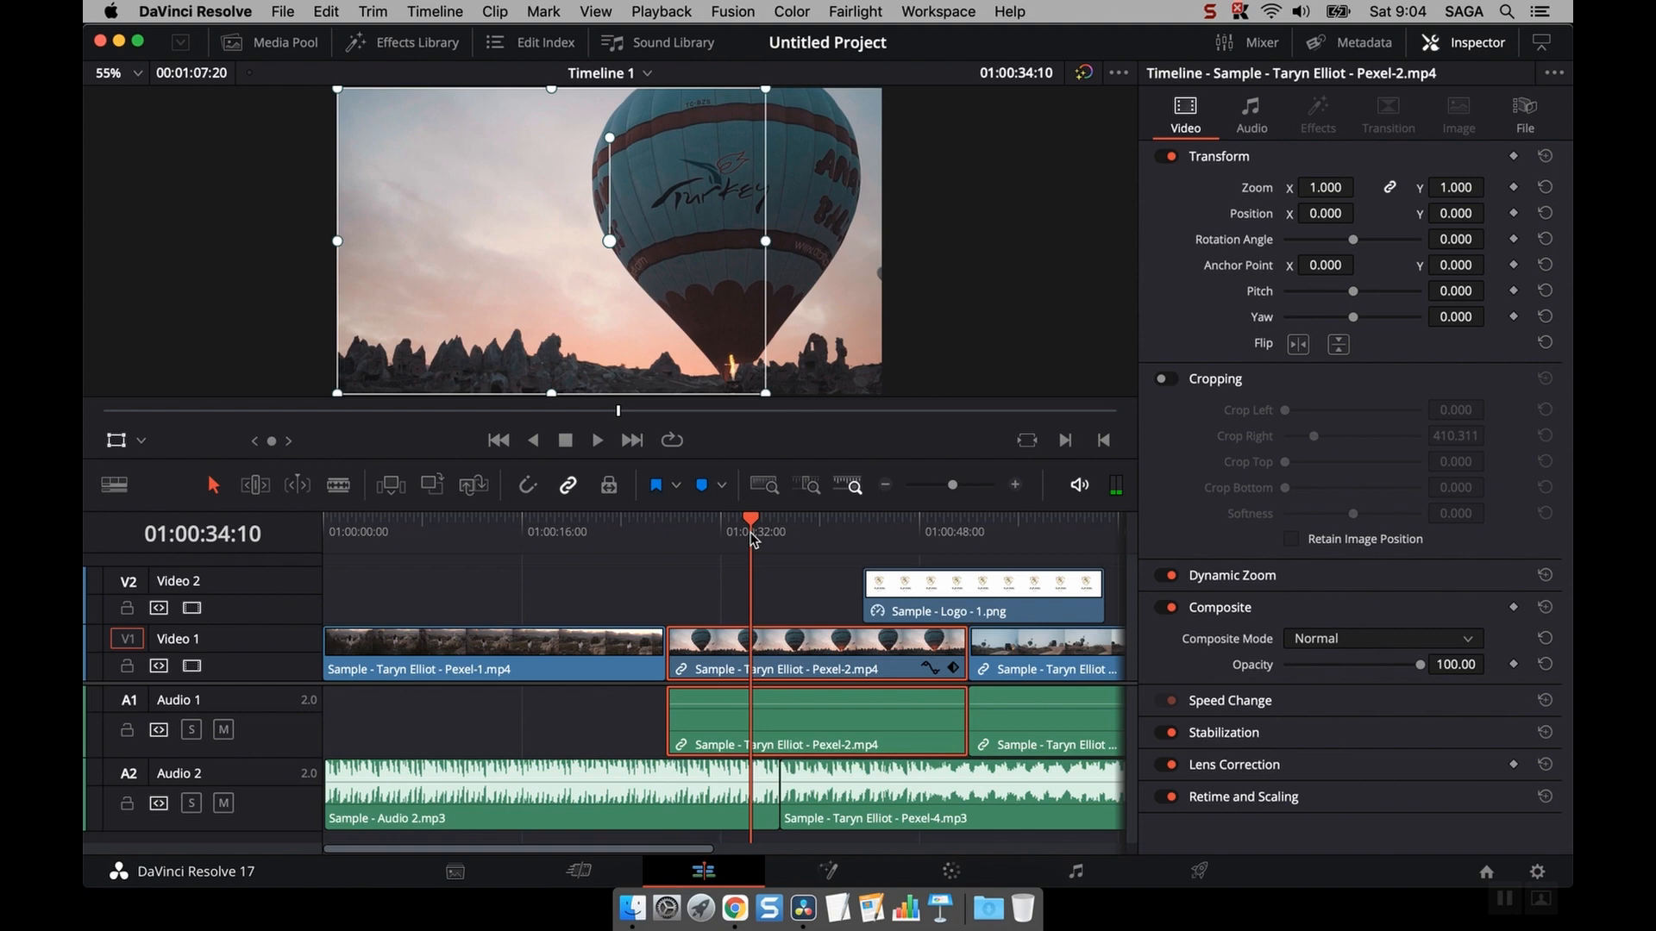
click(1545, 156)
click(122, 443)
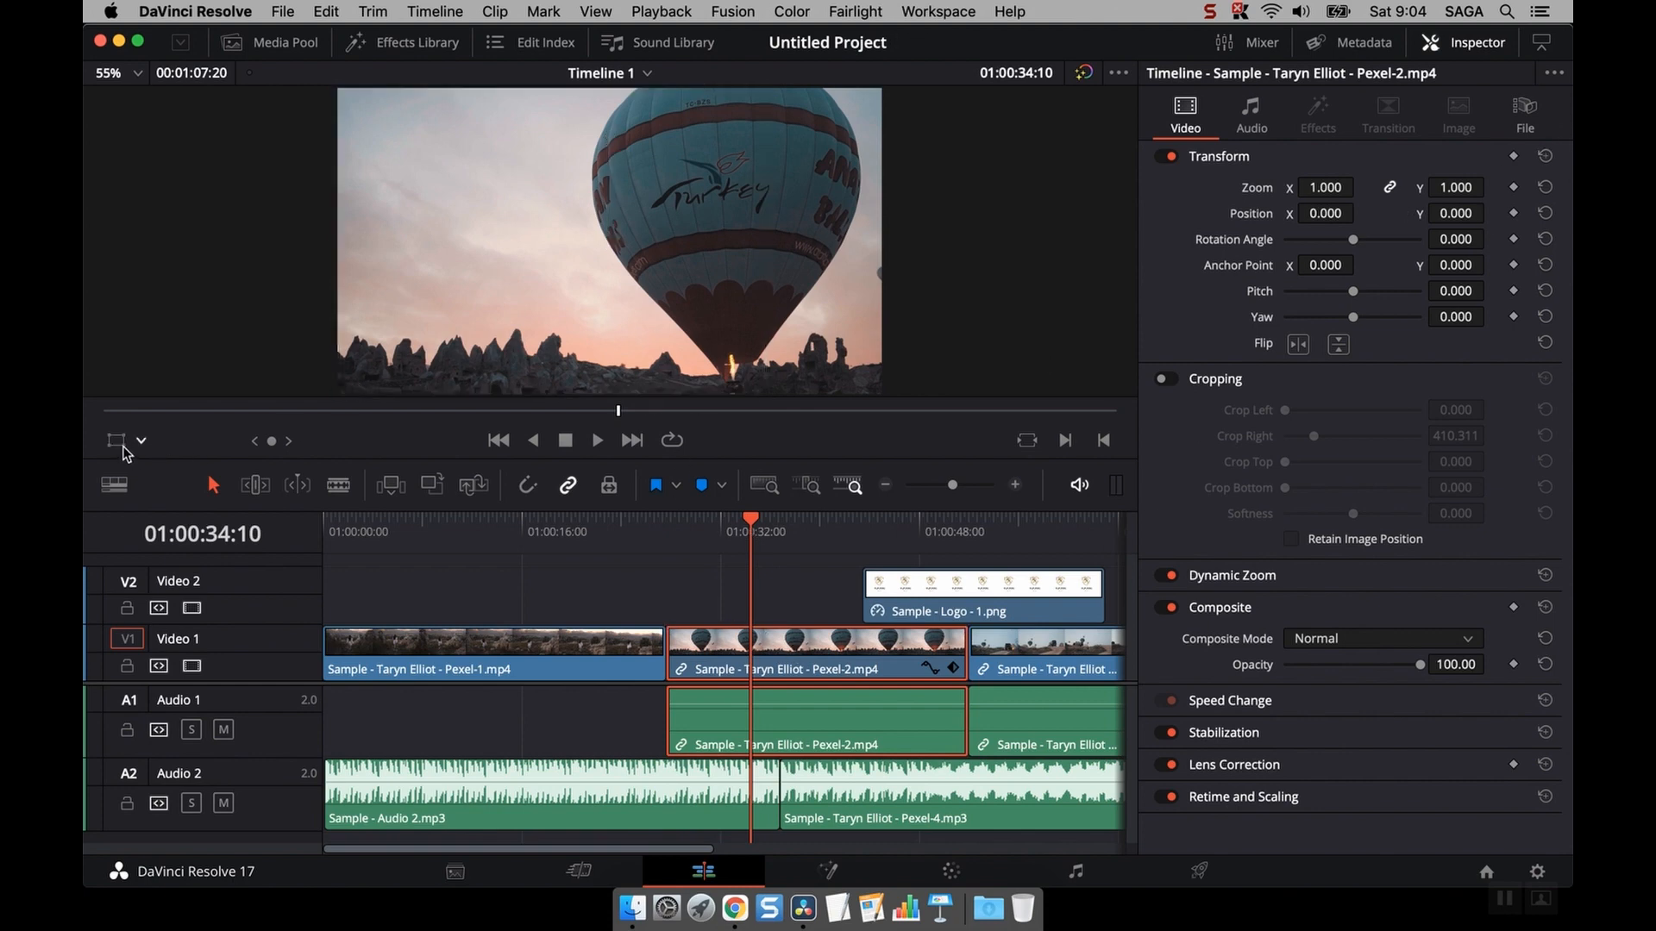
click(121, 443)
- Re-enable Cropping and return Crop Right to 0
click(1164, 379)
drag(1313, 436, 1220, 442)
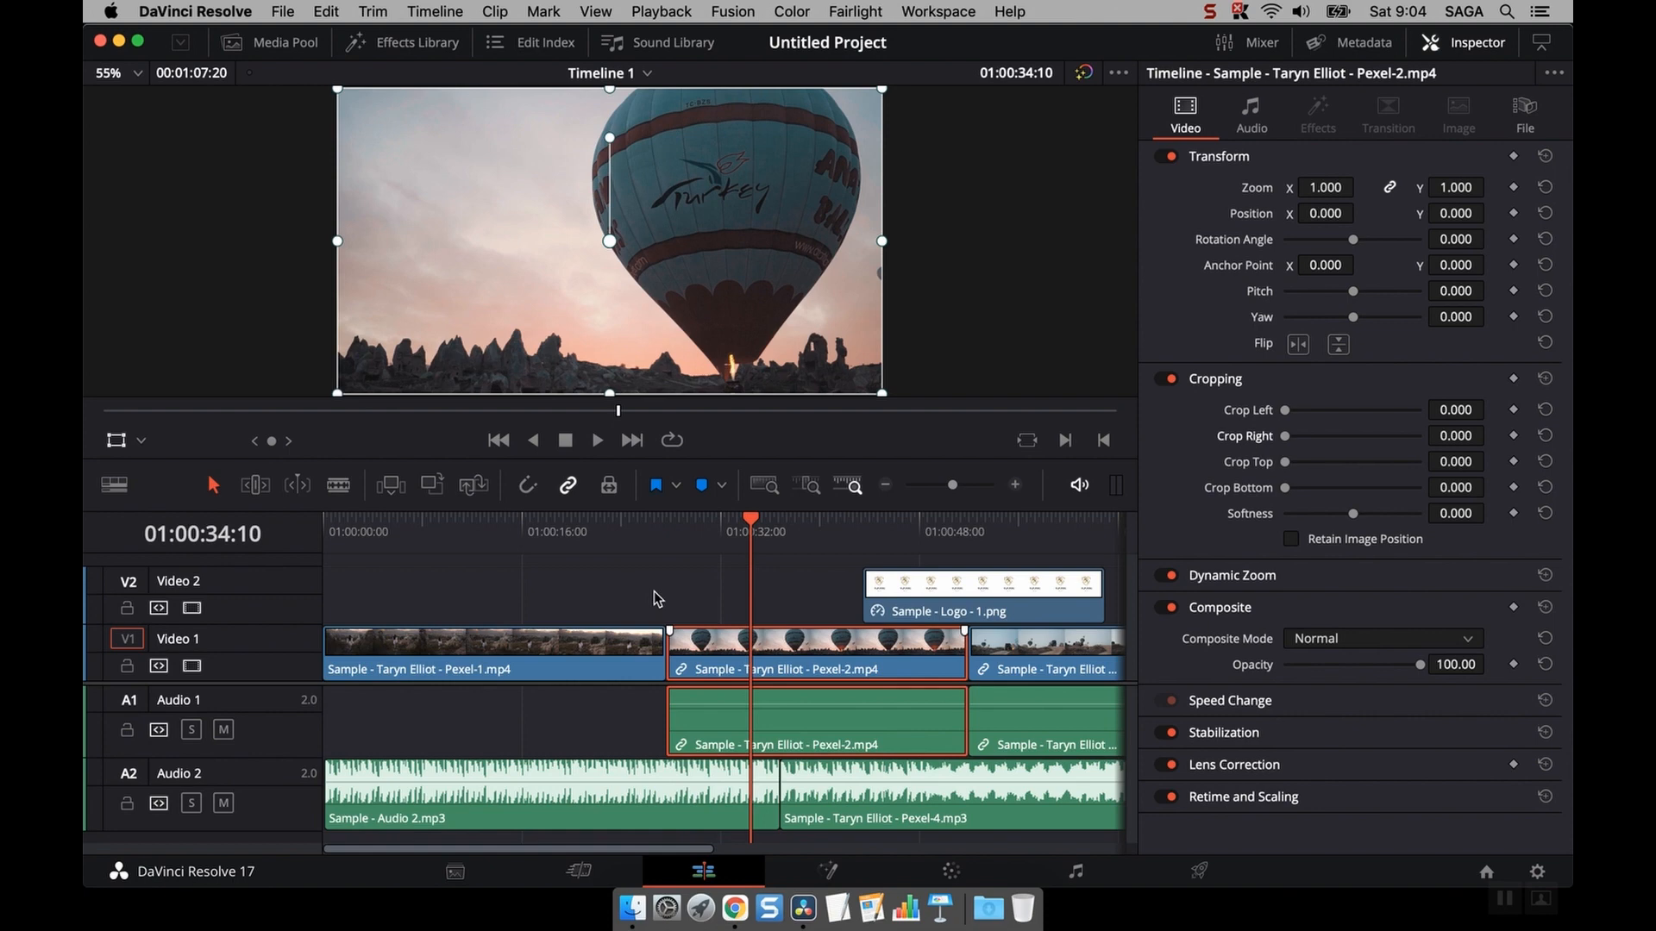
- Switch the viewer overlay to Dynamic Zoom and shrink the green zoom box around the balloon's upper left
click(1310, 577)
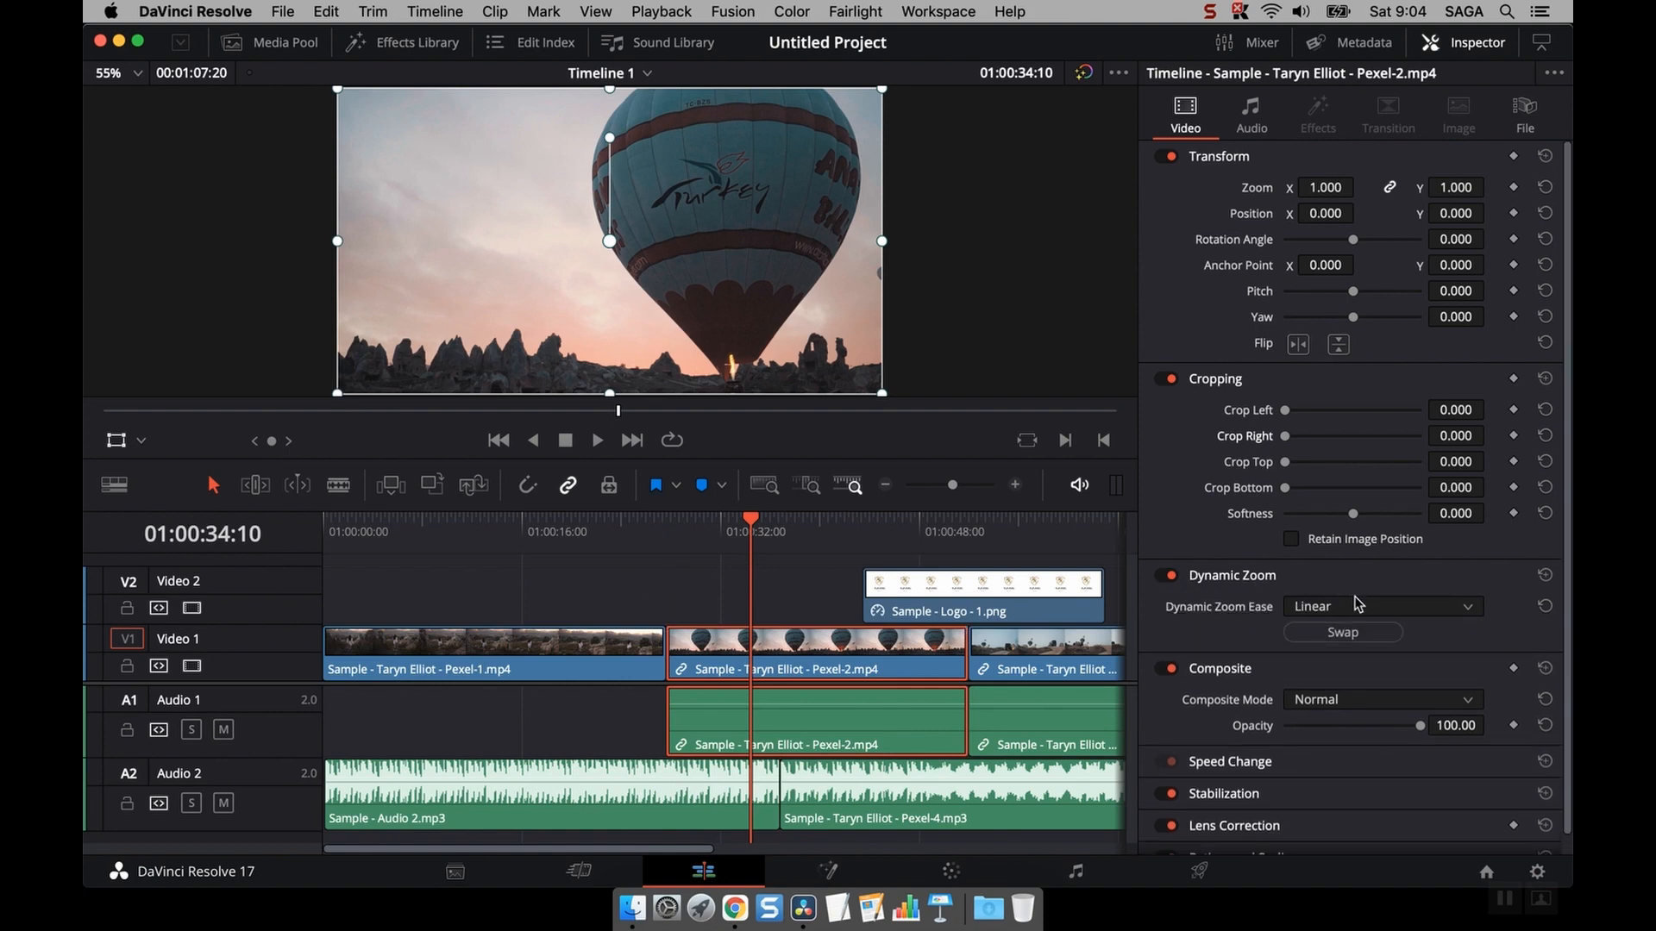
click(141, 443)
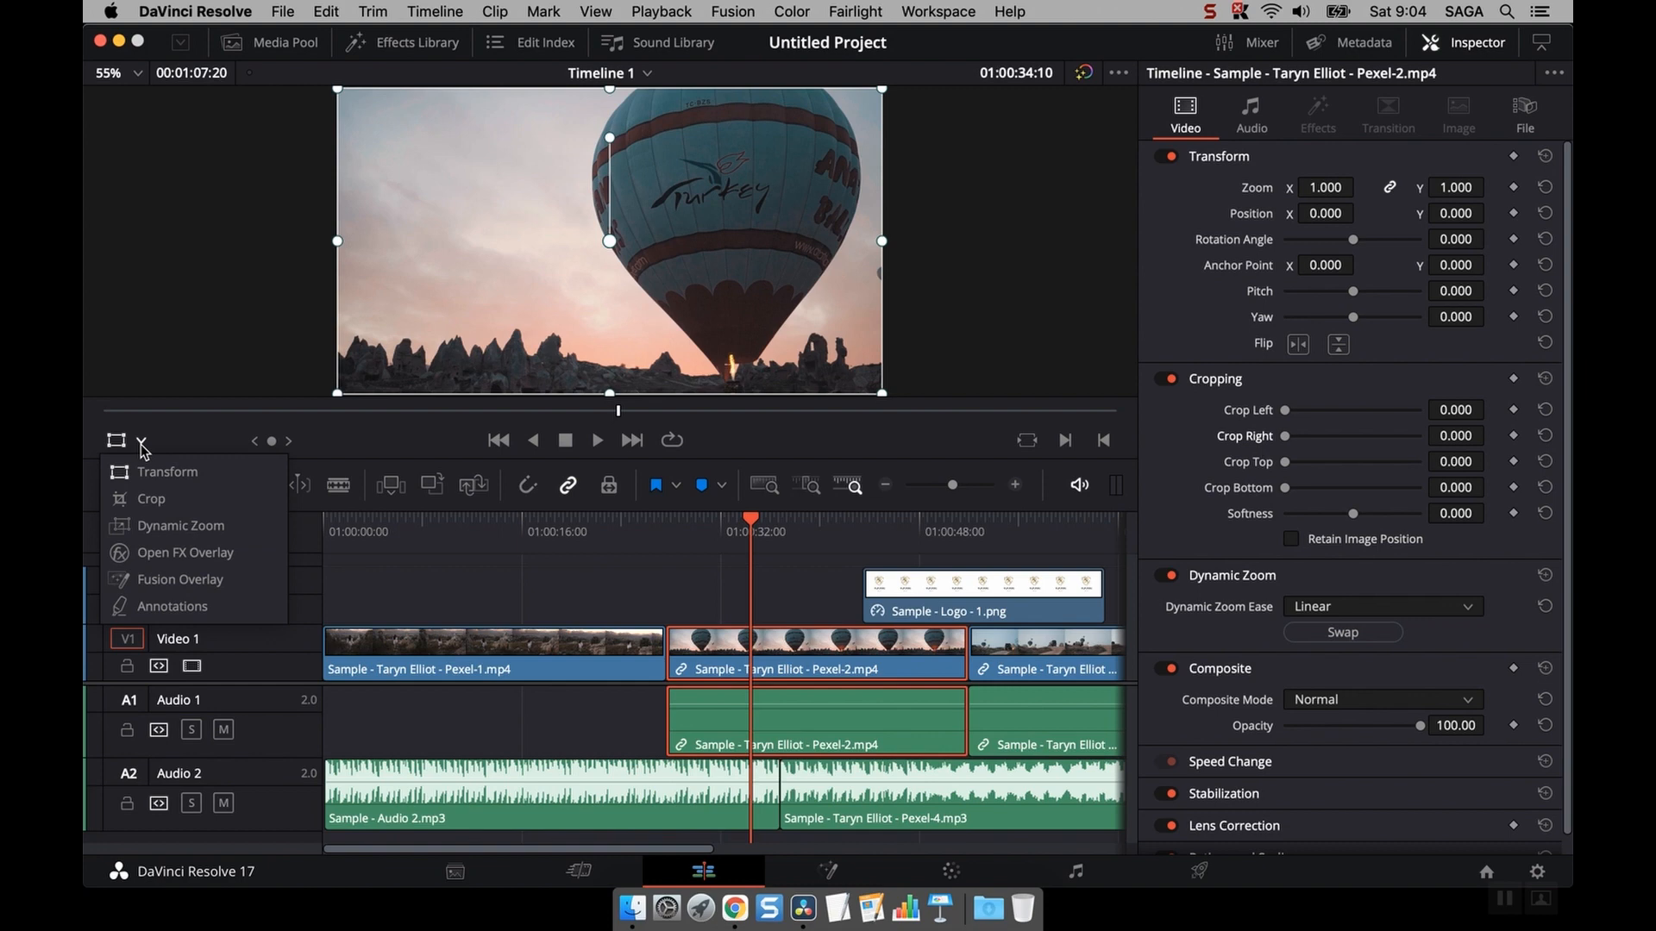
click(172, 528)
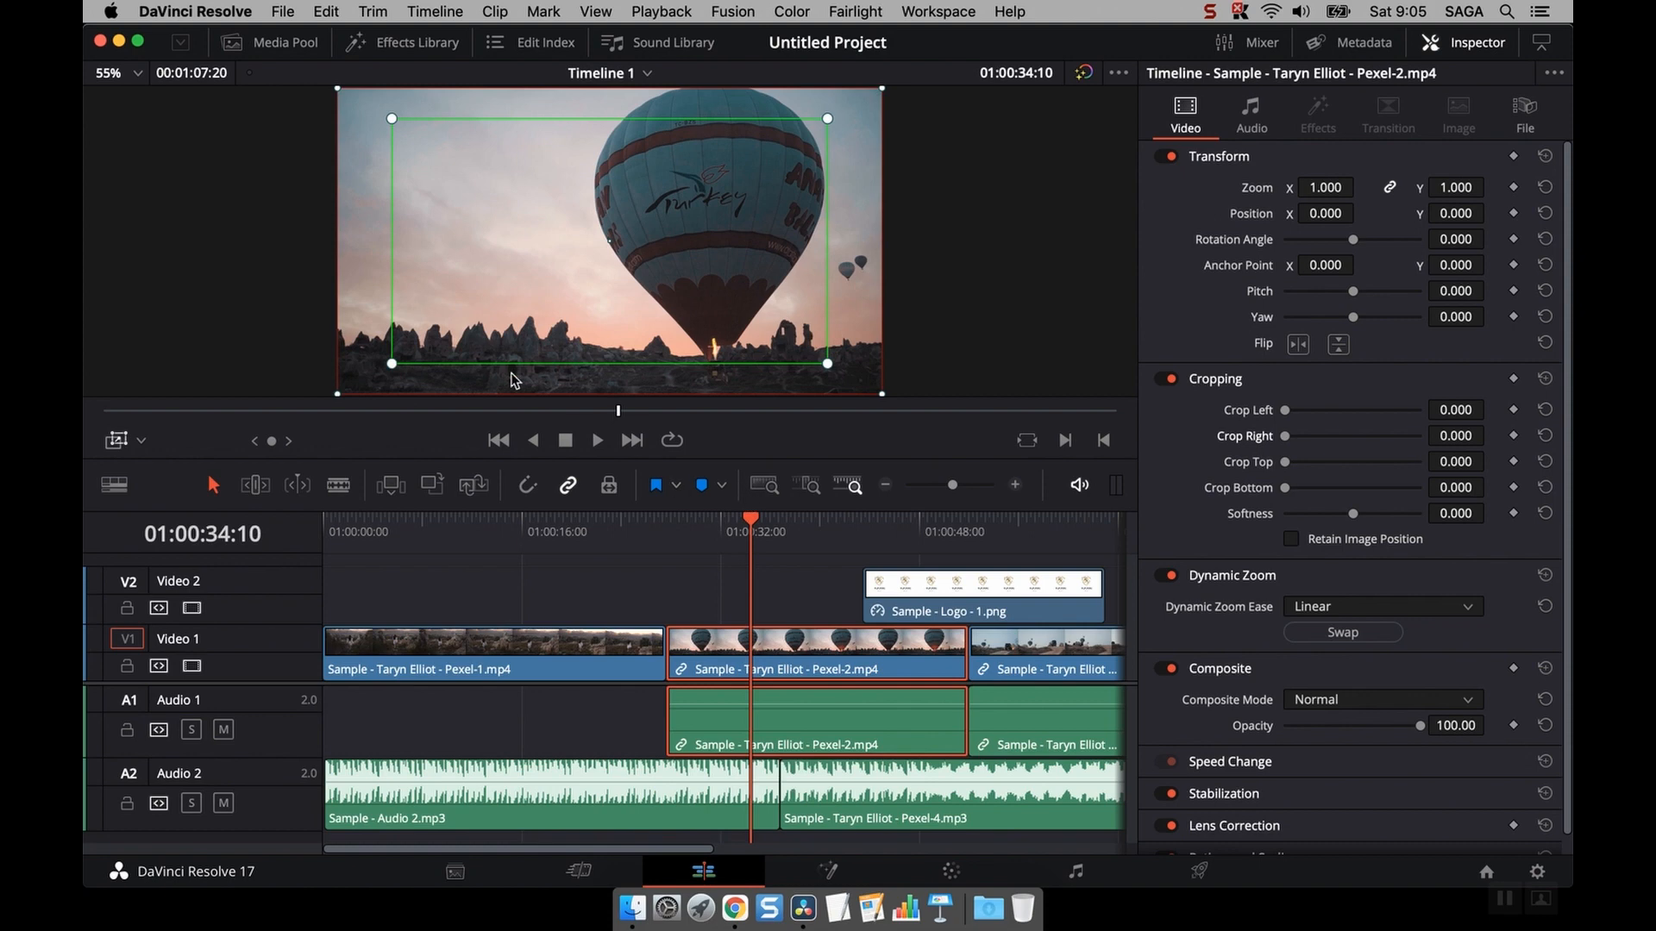
drag(391, 367, 509, 298)
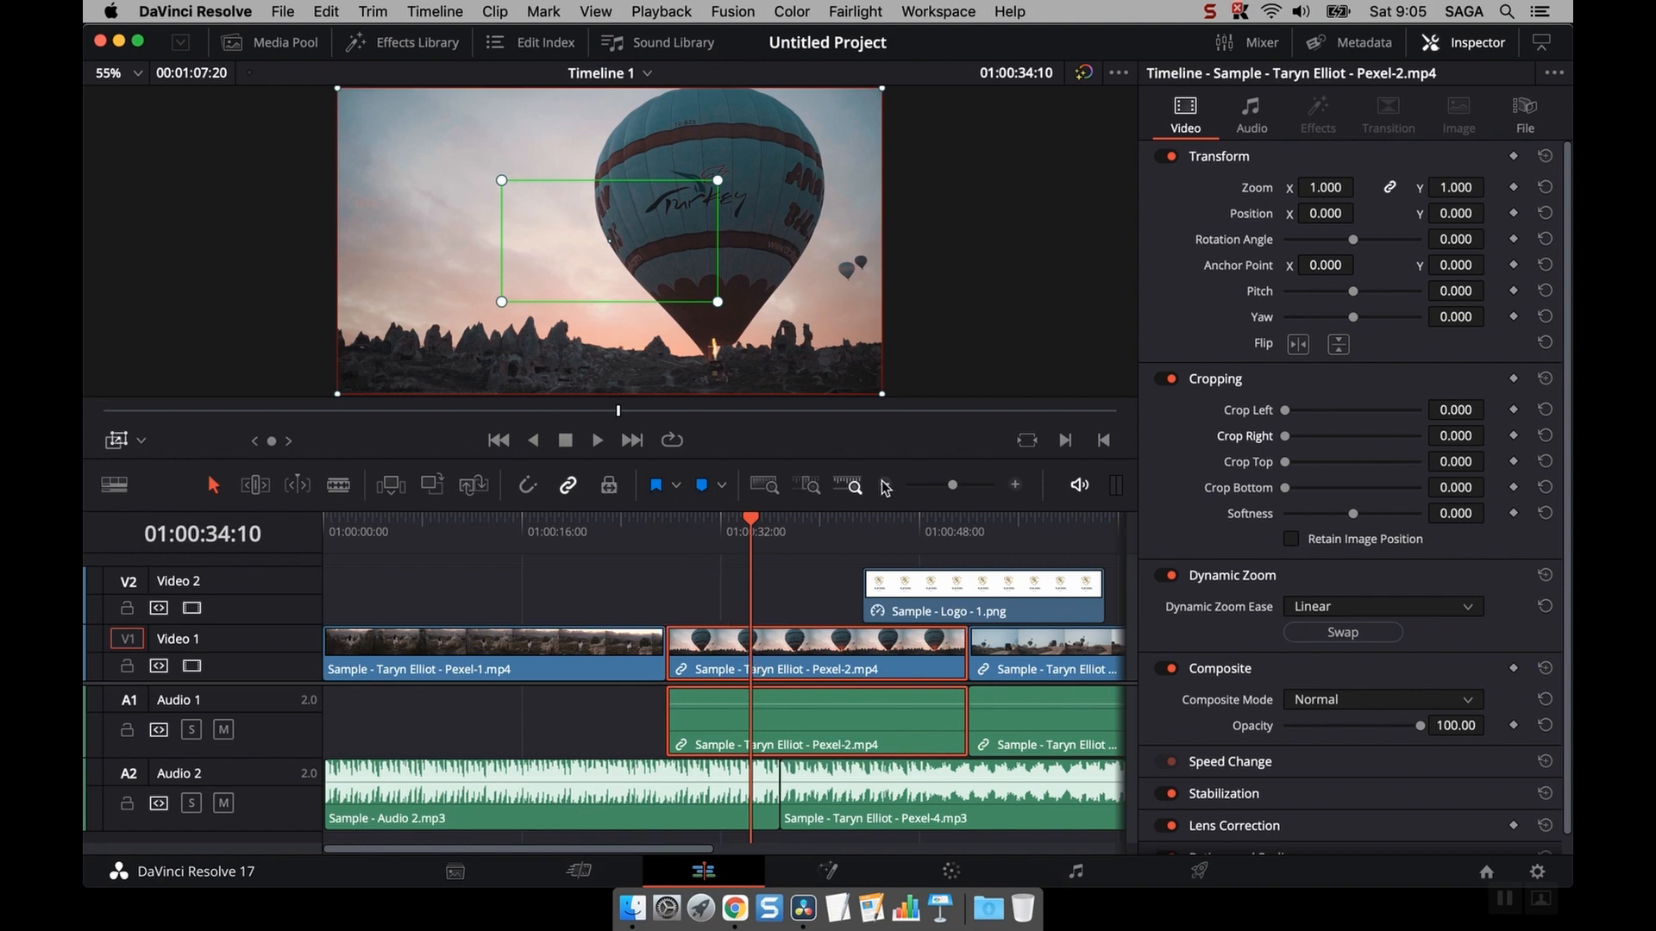
- Reset the Transform section and turn Dynamic Zoom off
click(1546, 157)
click(1167, 576)
- Split the Pexel-2 clip at the playhead with the Blade tool and return to the Selection tool
click(338, 486)
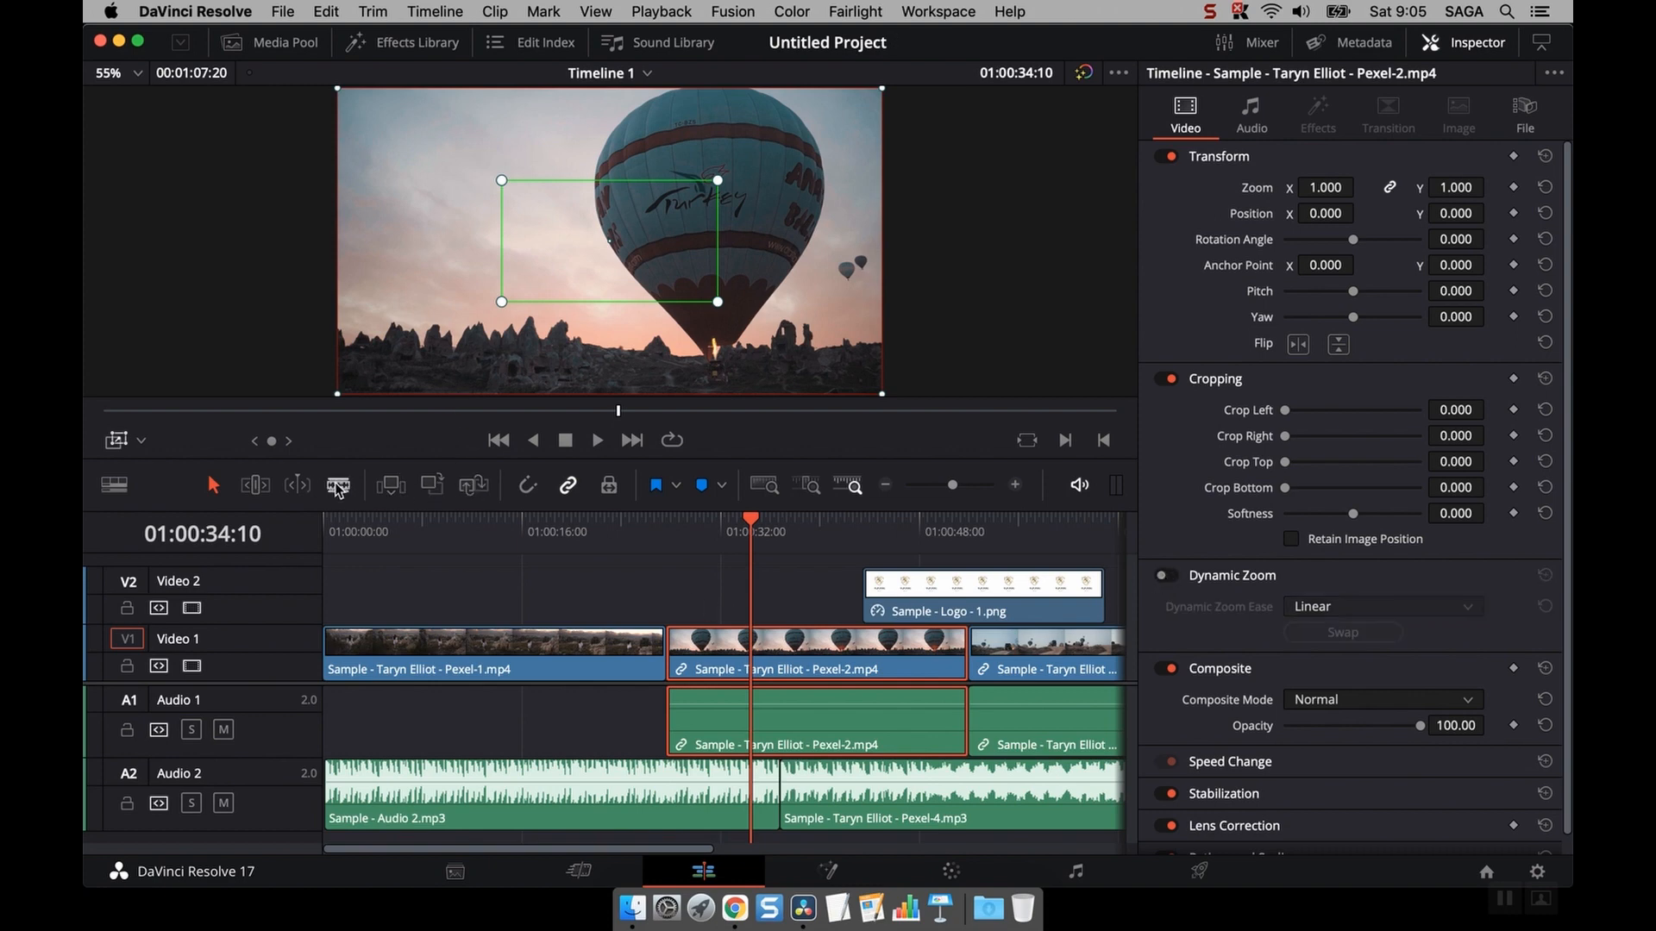
click(759, 652)
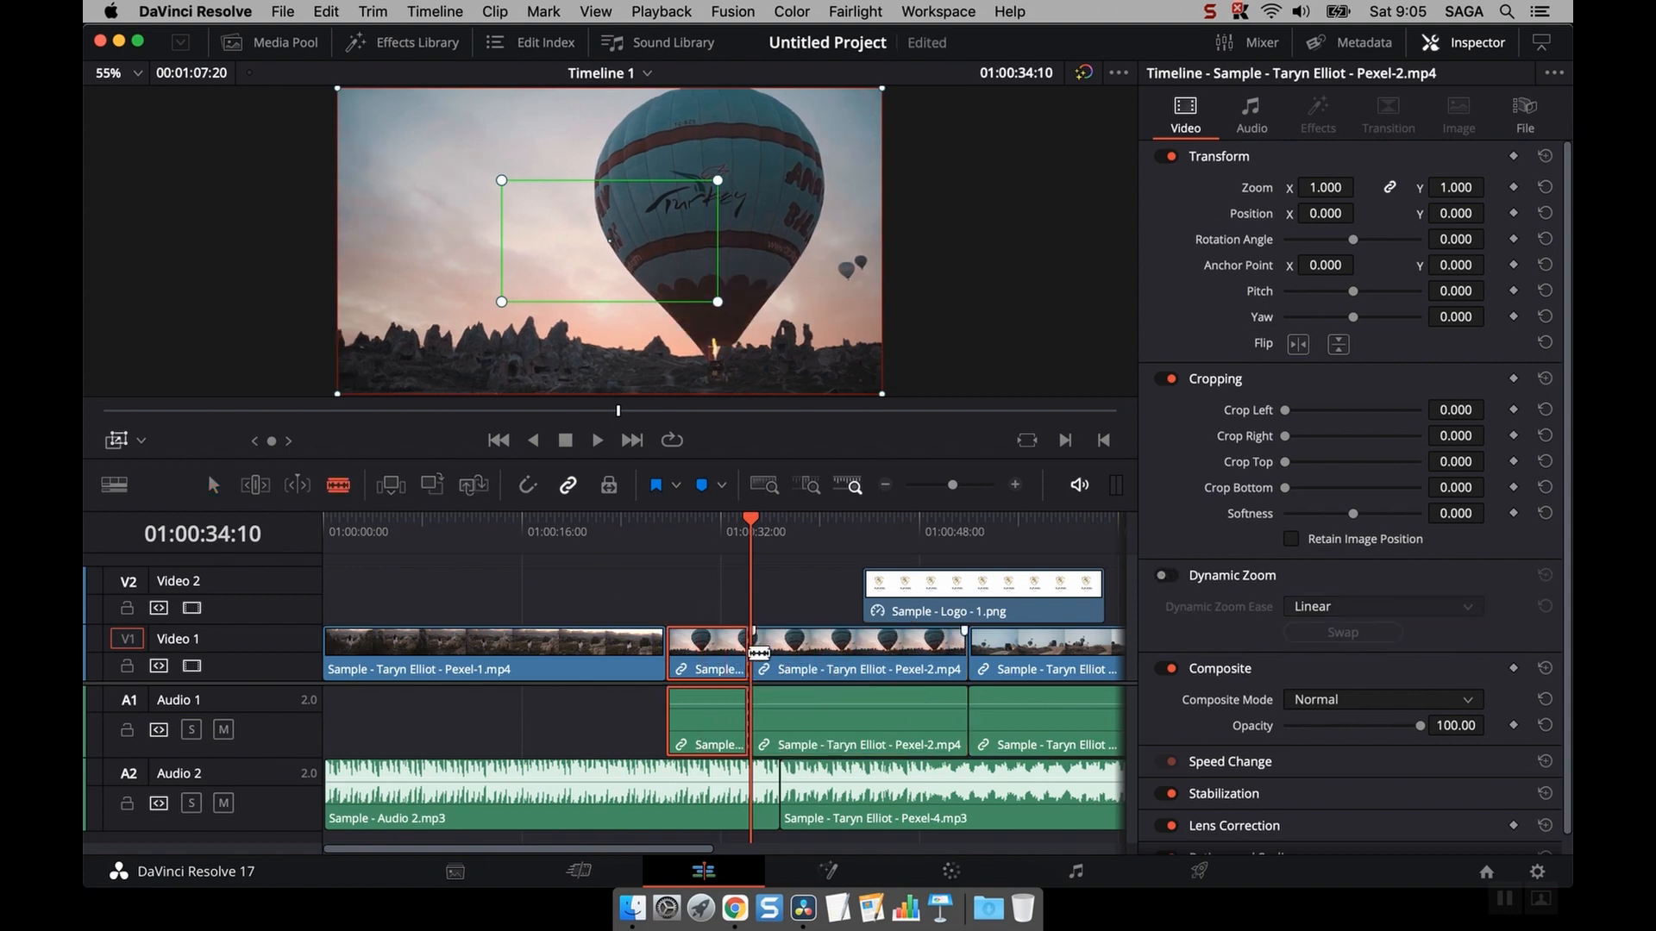
click(214, 486)
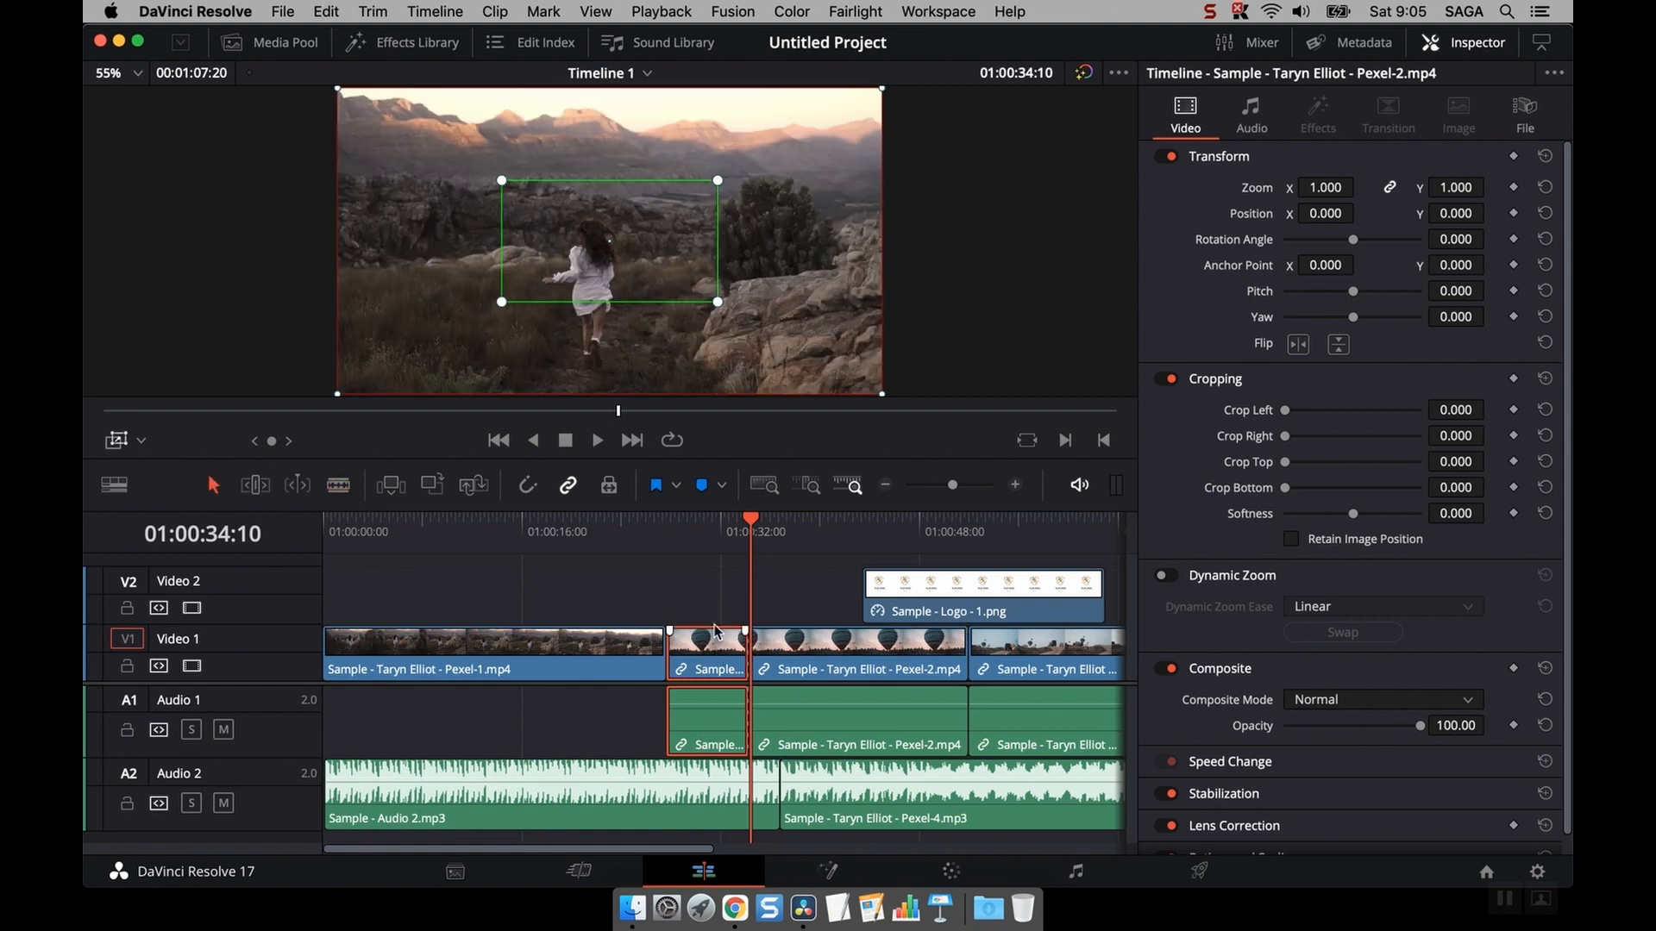
- Move the playhead to 01:00:31:02, turn Dynamic Zoom back on, and select the short first segment of the split clip
click(712, 554)
click(711, 540)
drag(711, 538, 709, 538)
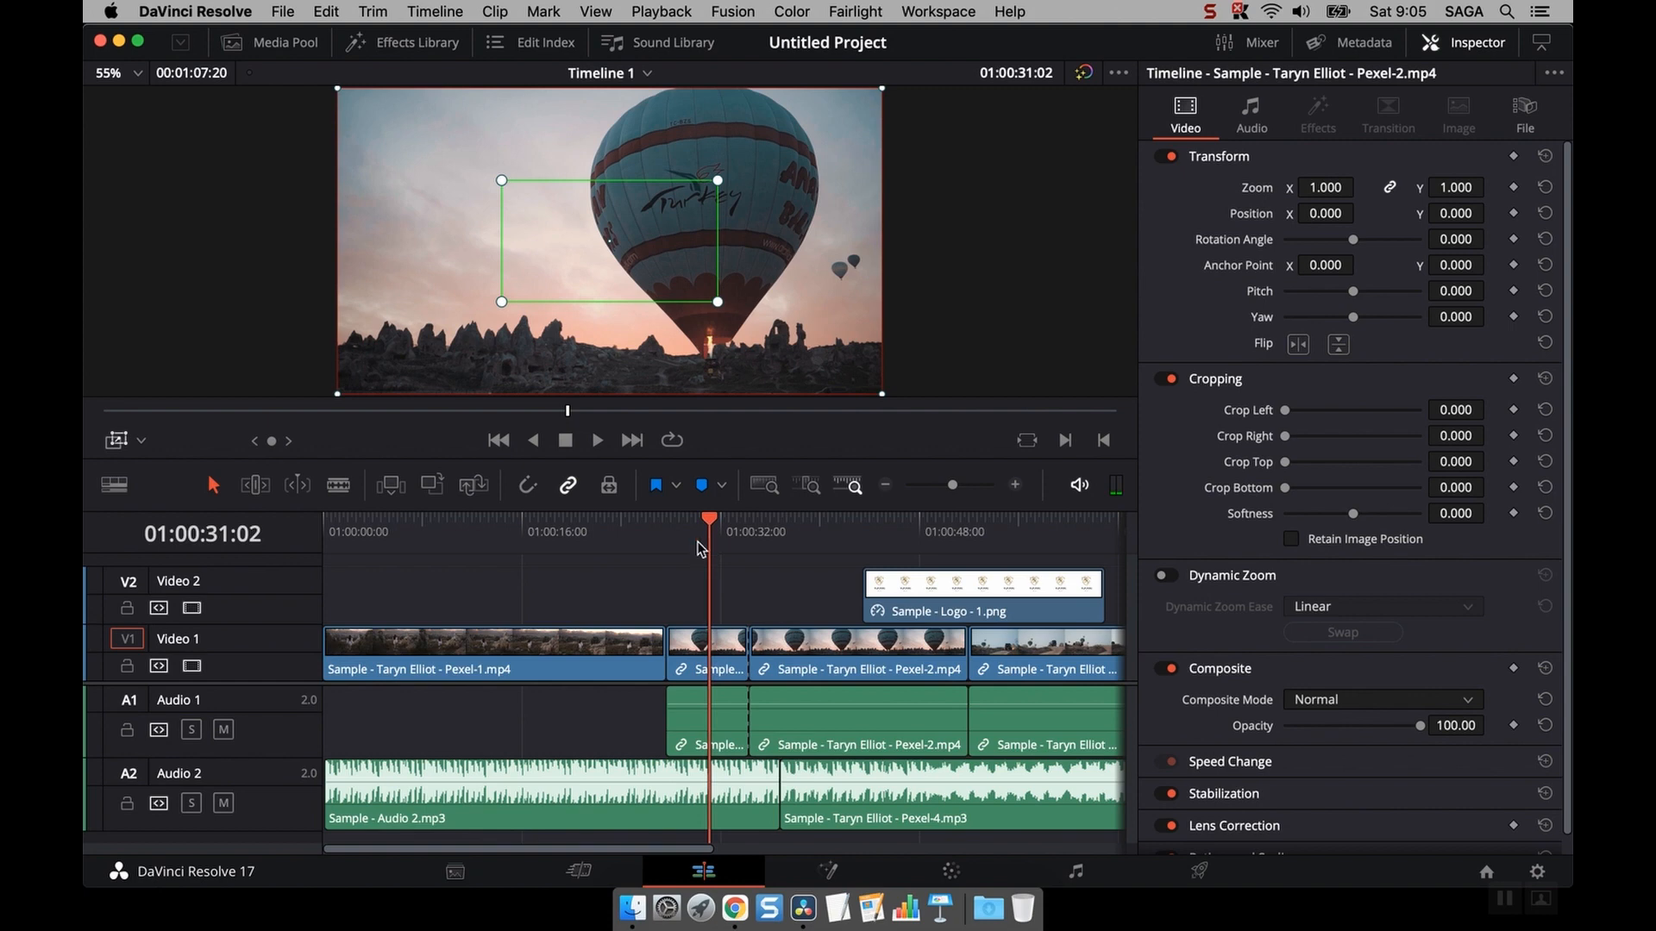
click(1161, 575)
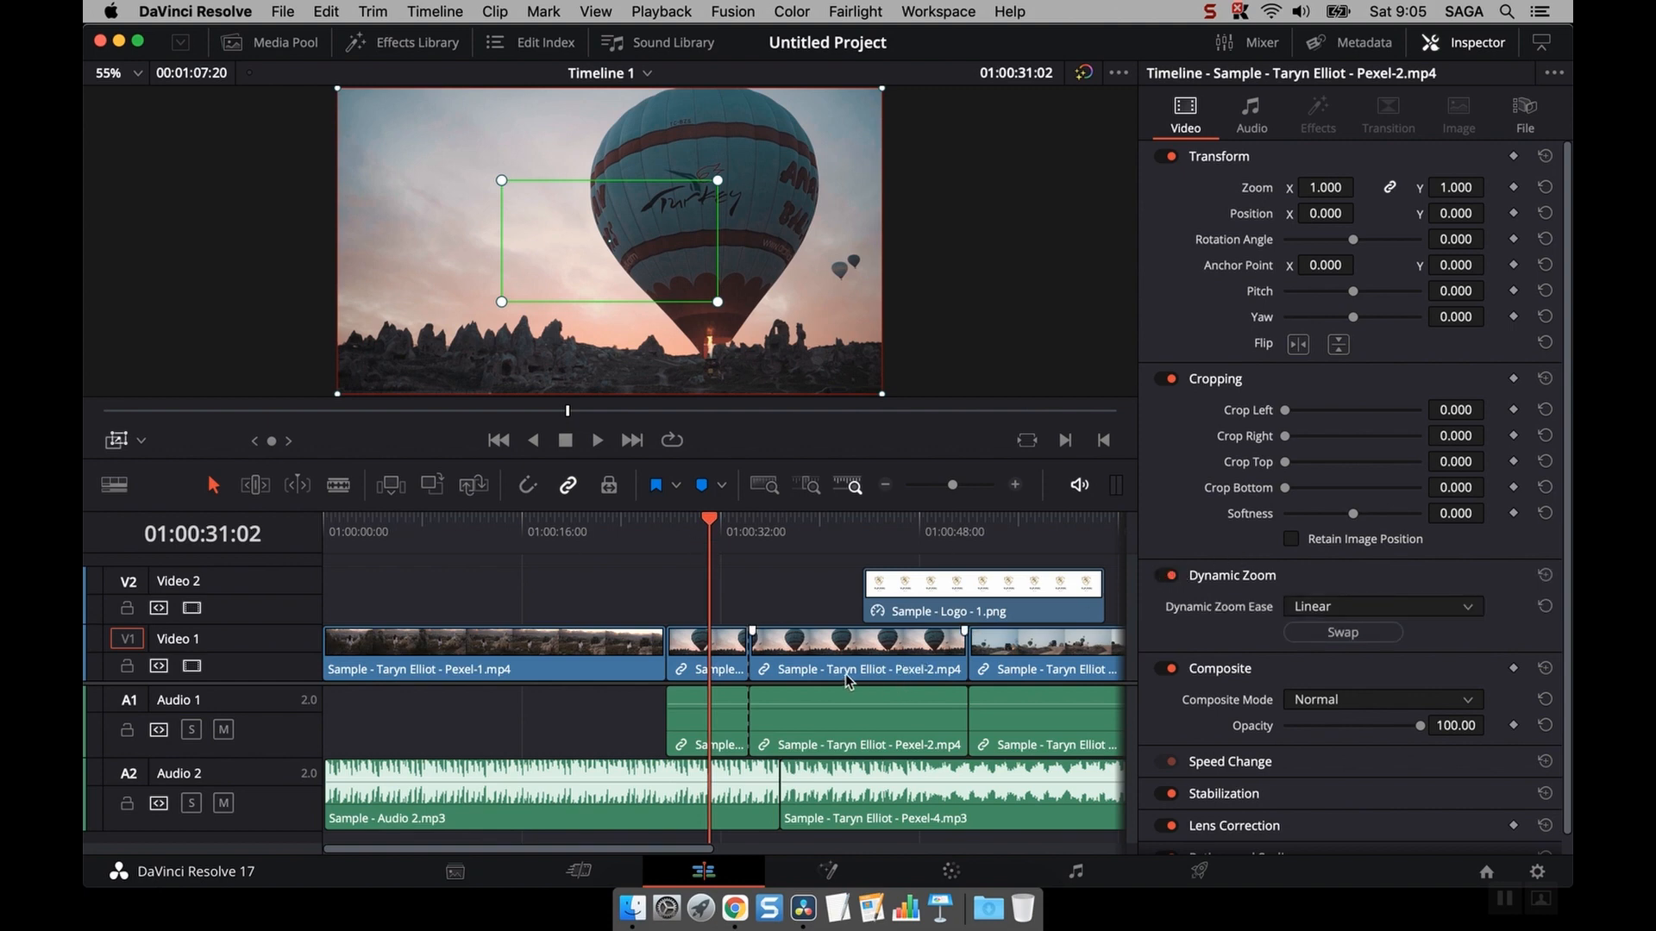
click(699, 657)
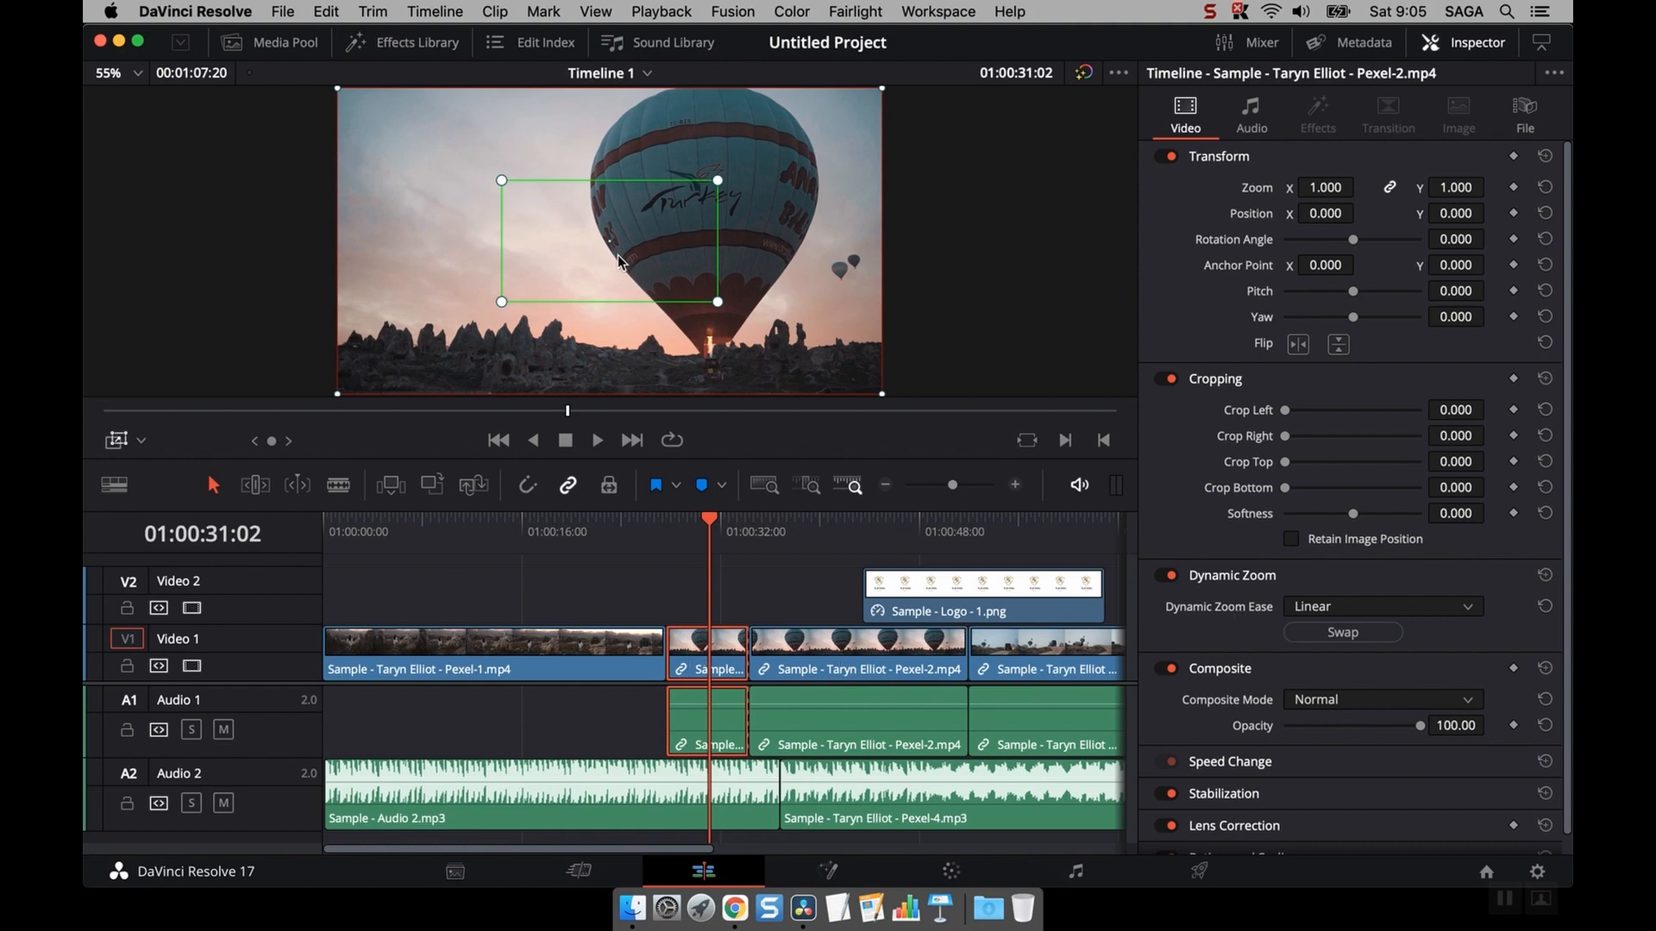
- Shrink the green Dynamic Zoom box tightly around the balloon's logo and play back the first segment to preview the zoom
drag(721, 304, 643, 266)
drag(705, 518, 681, 519)
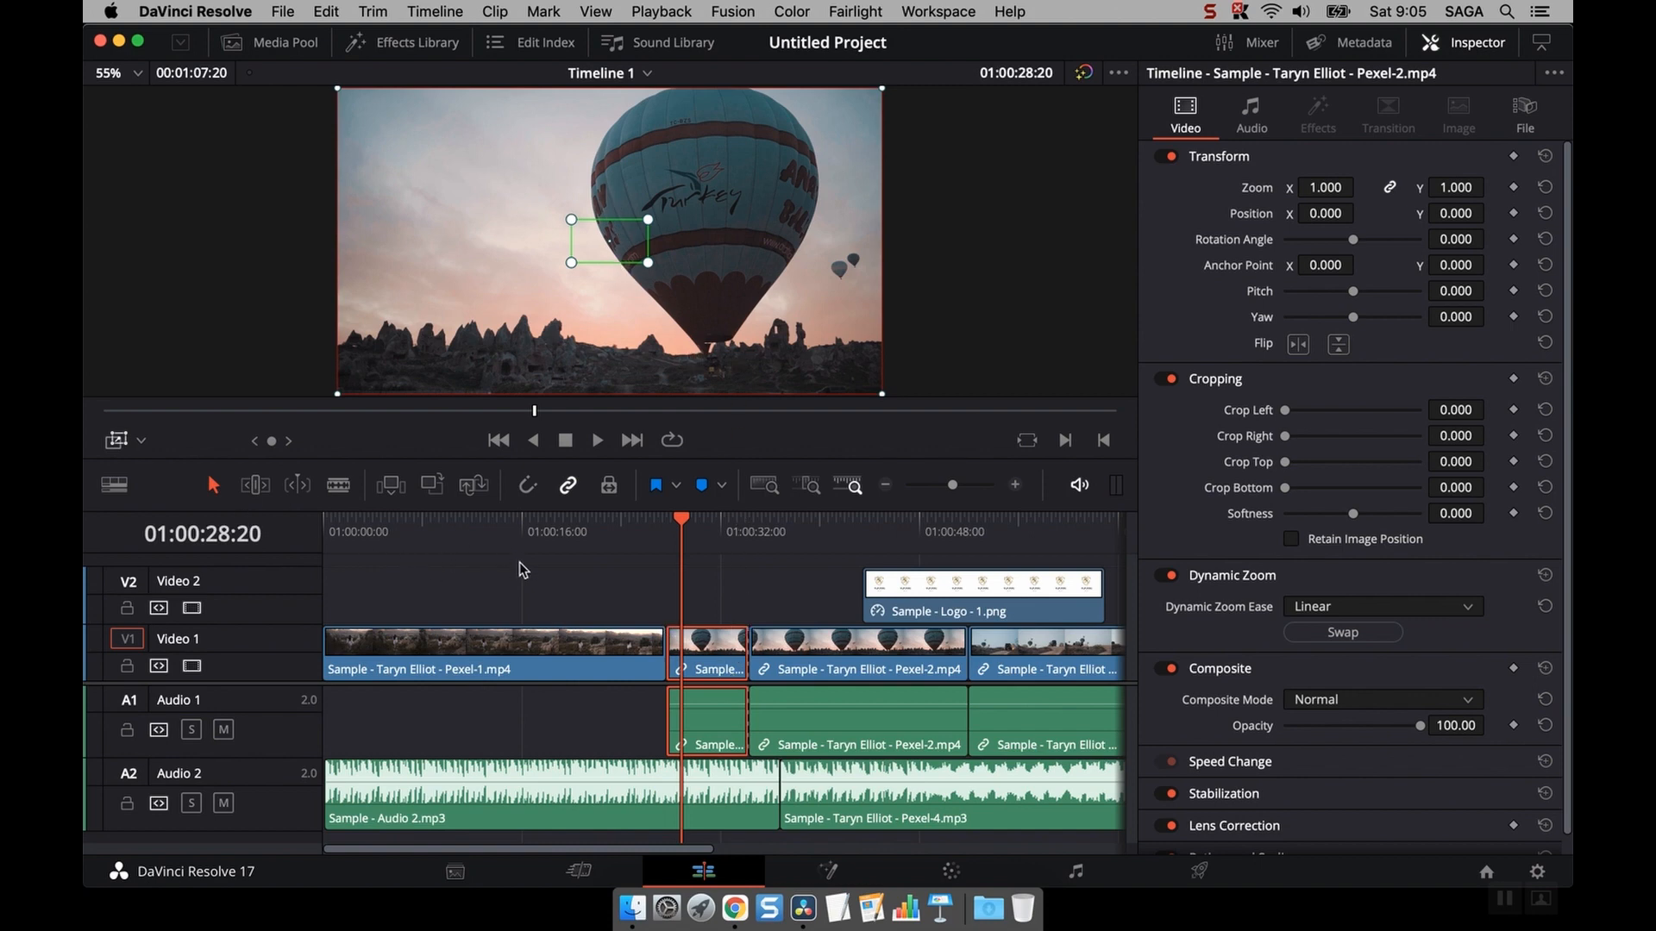
key(space)
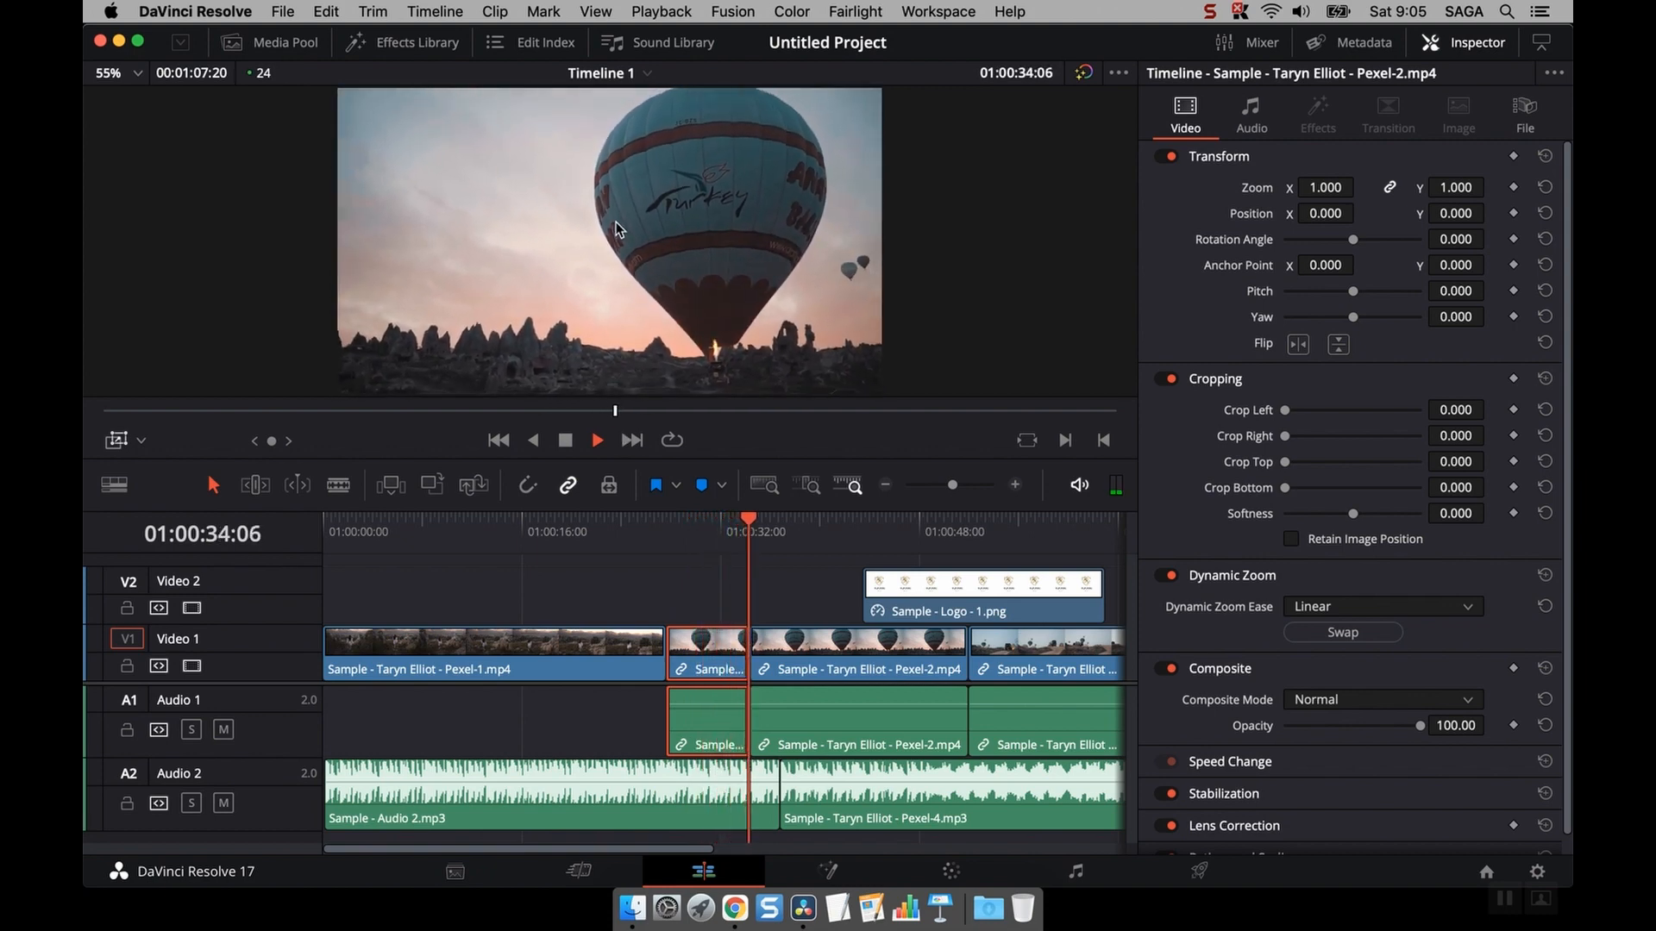
key(space)
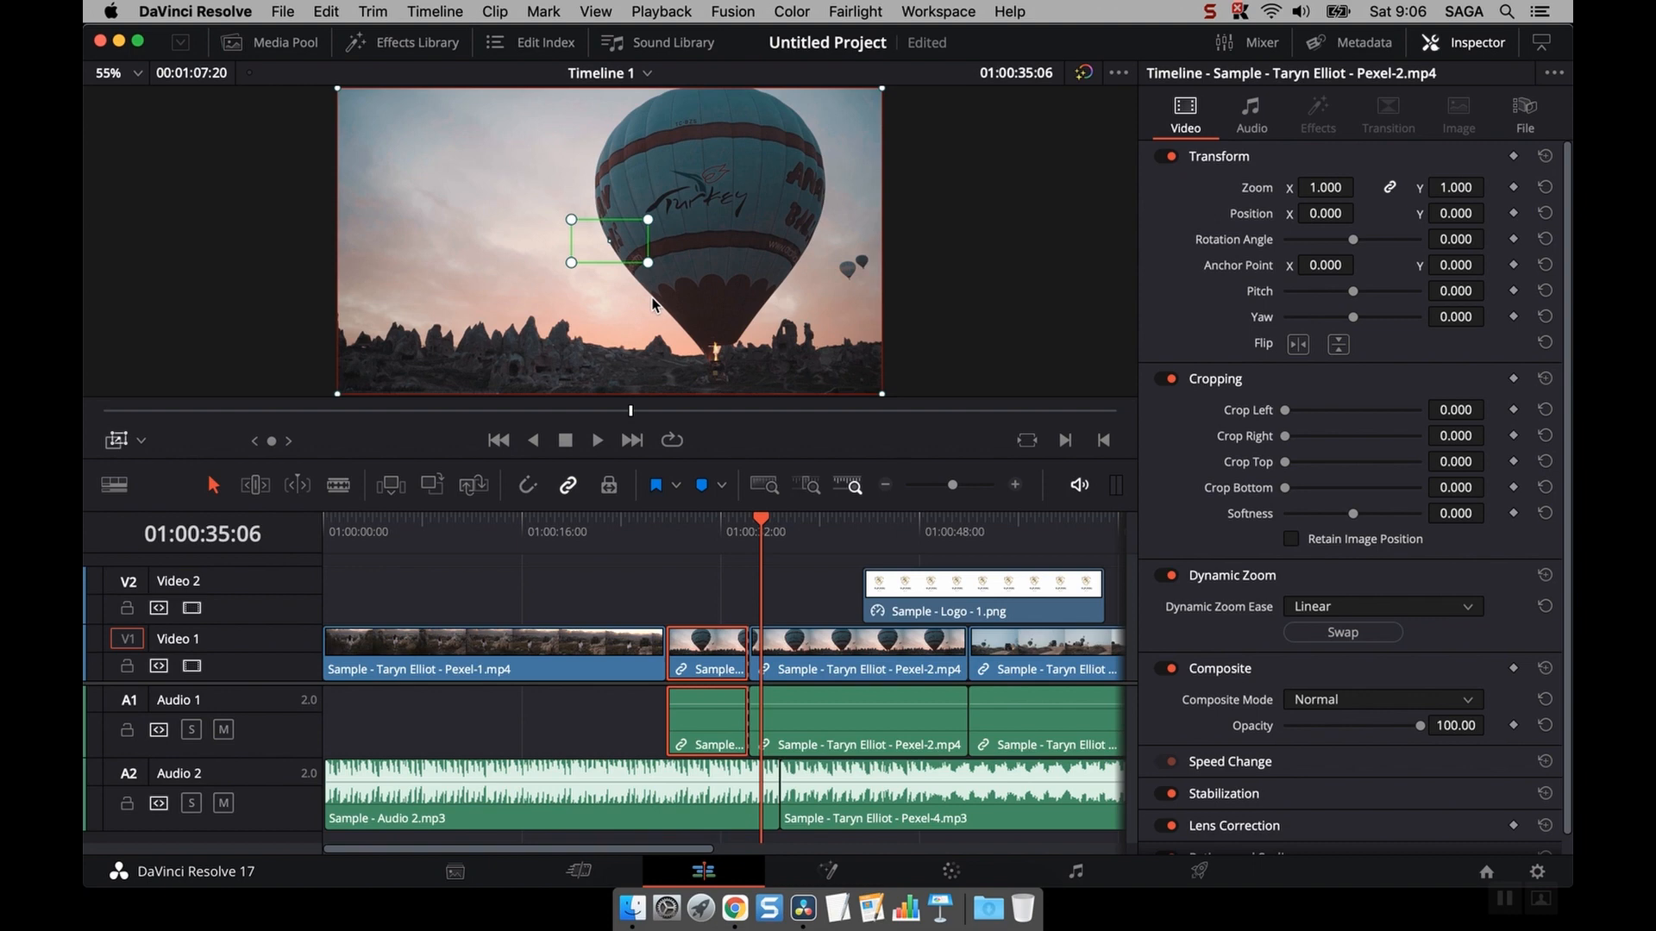
- Select the Sample - Logo - 1.png clip at 01:00:49:16 and switch the viewer overlay to Transform
scroll(1265, 548, down, 1)
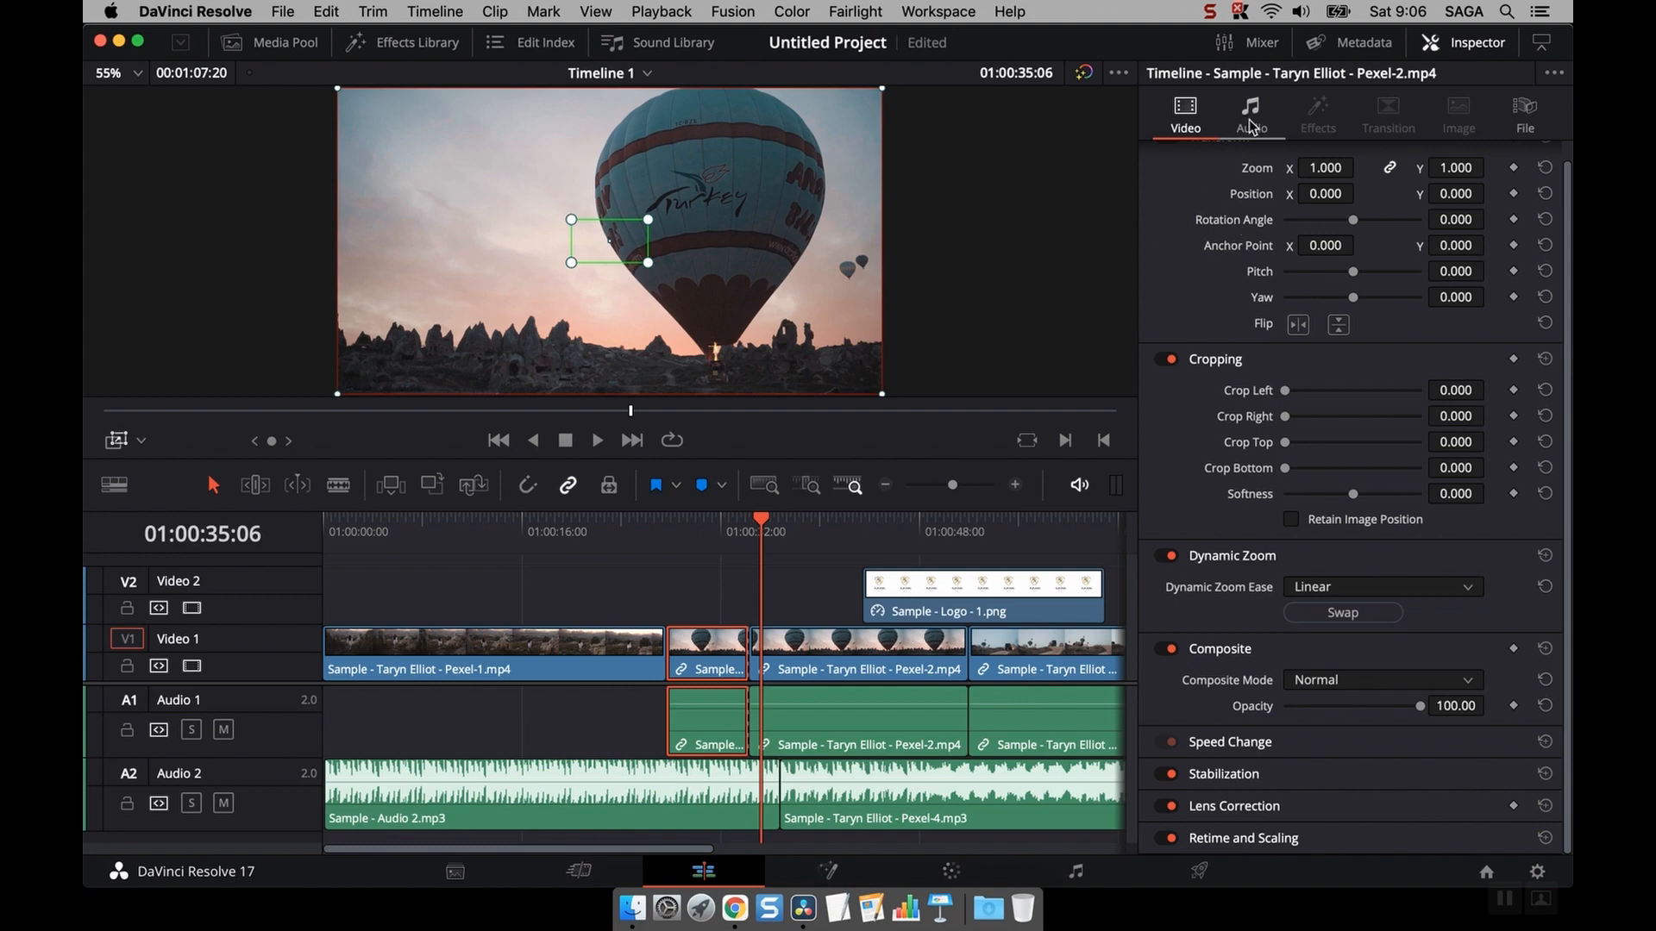
drag(888, 528, 940, 532)
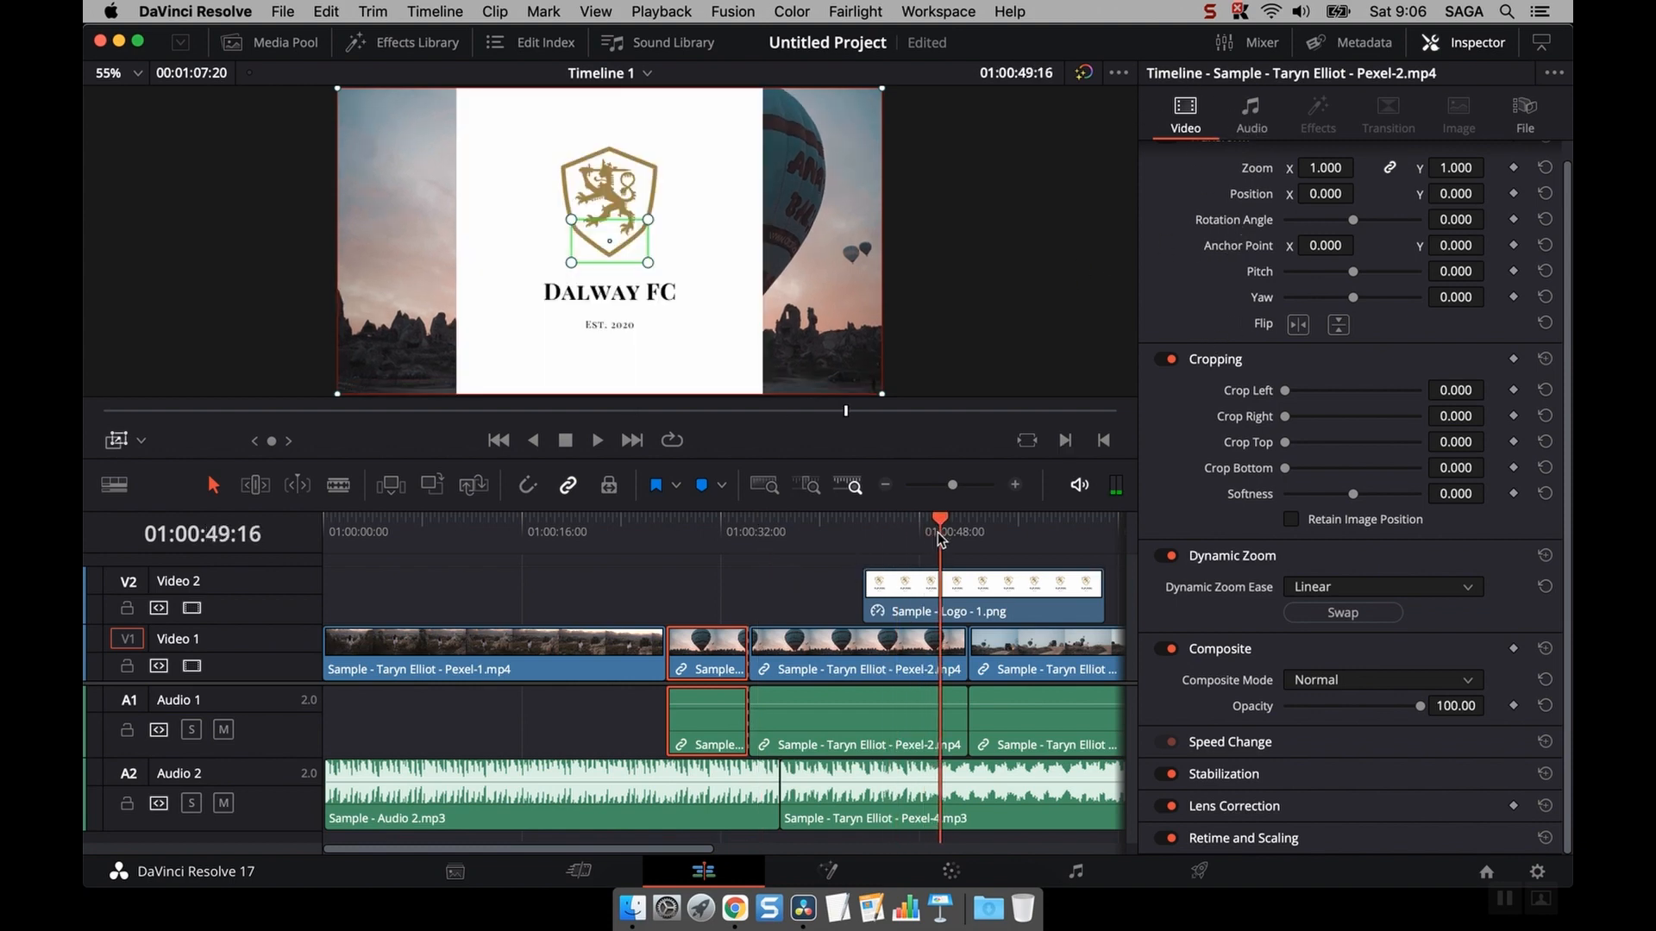
click(921, 589)
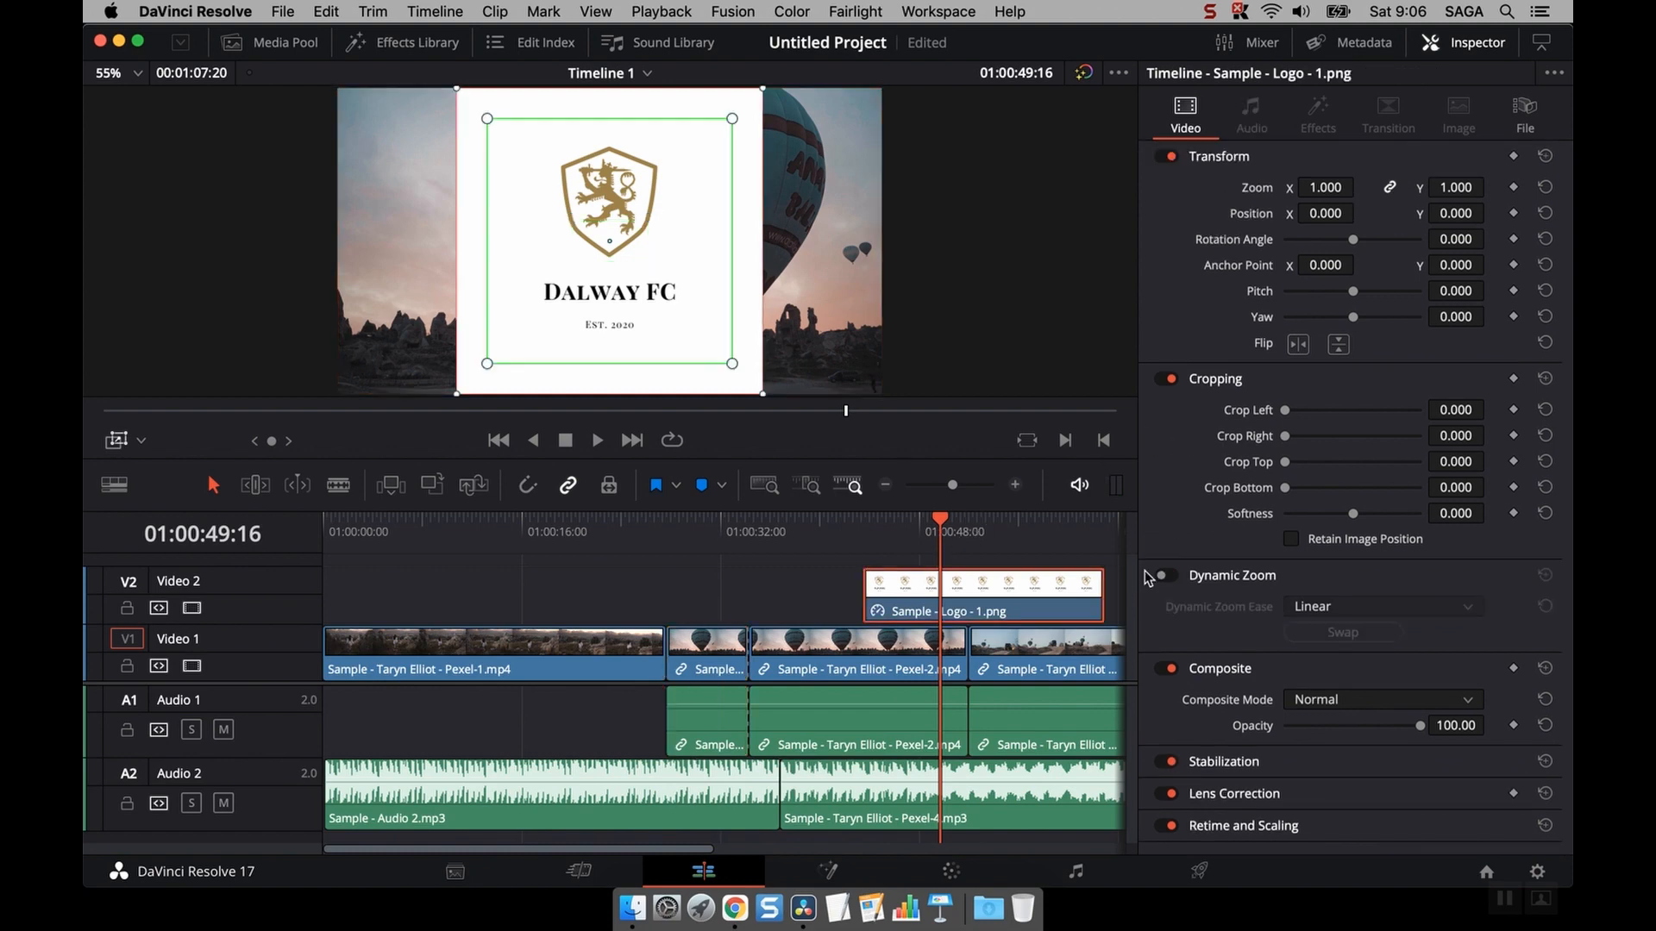
click(778, 641)
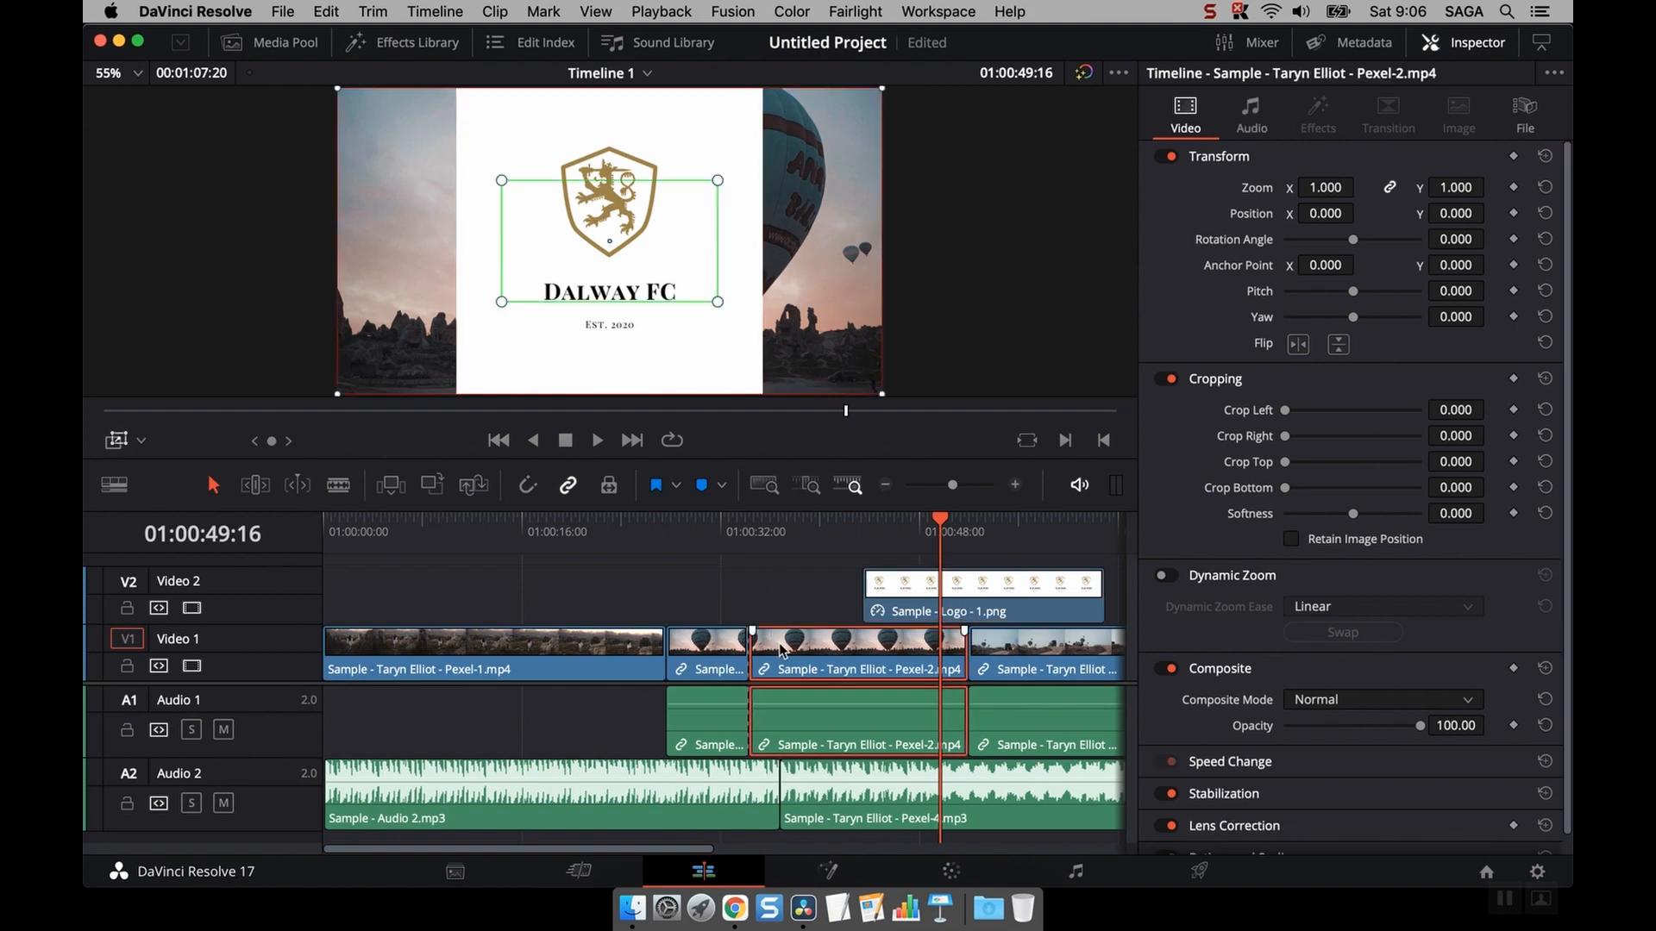
click(944, 585)
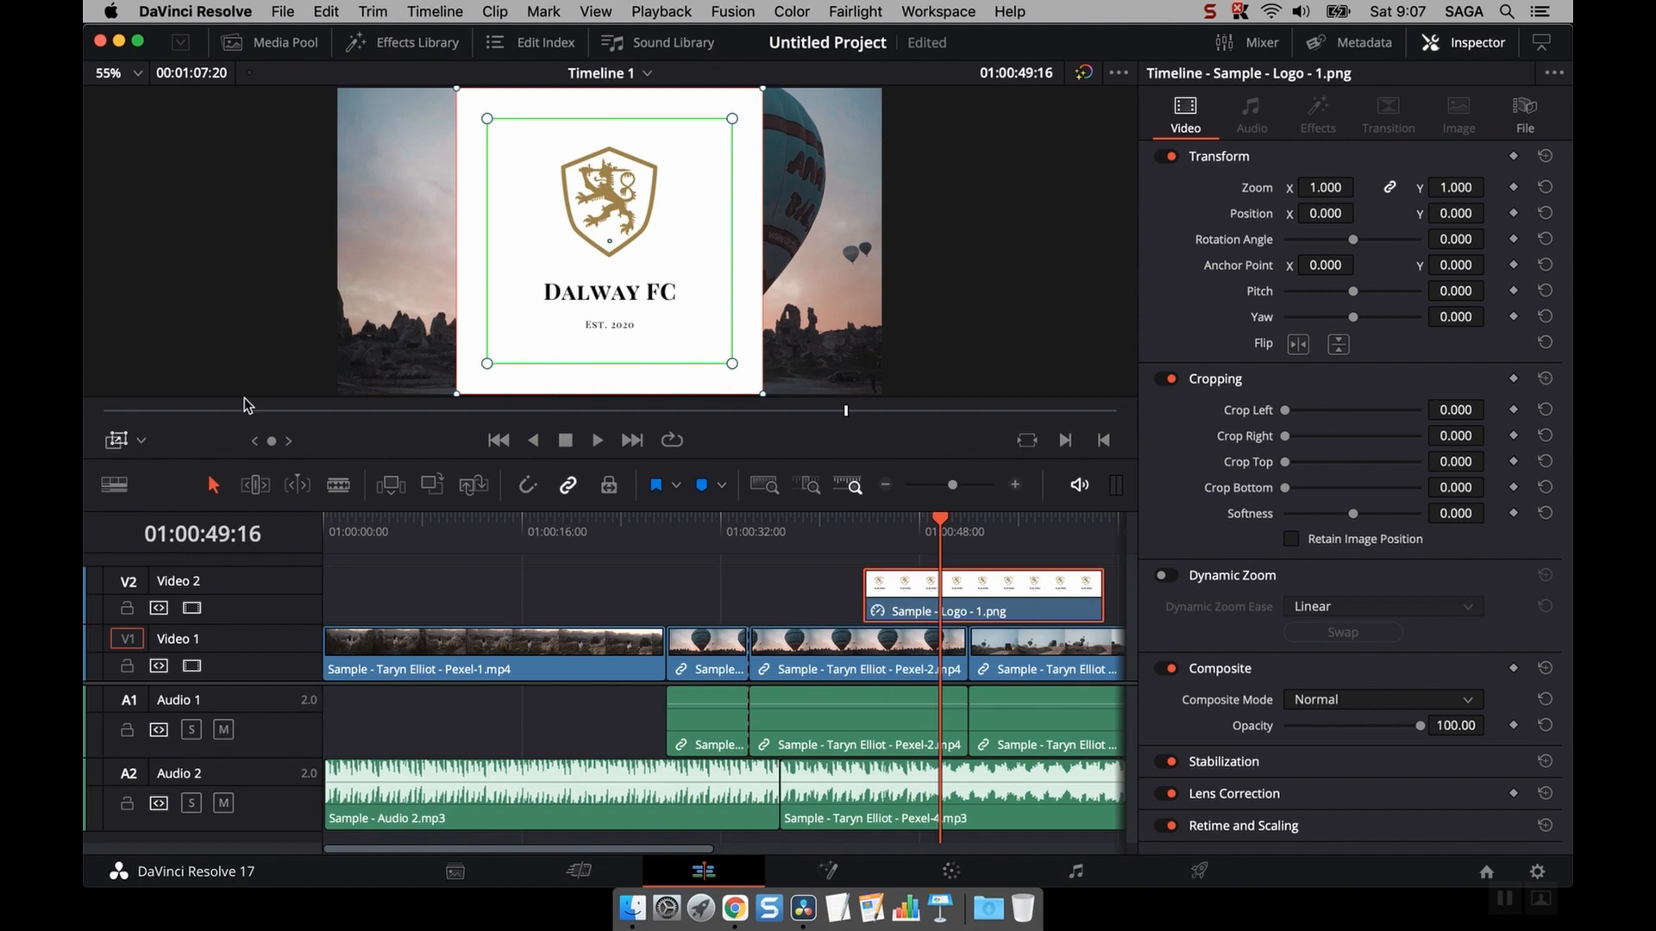
click(141, 440)
click(160, 472)
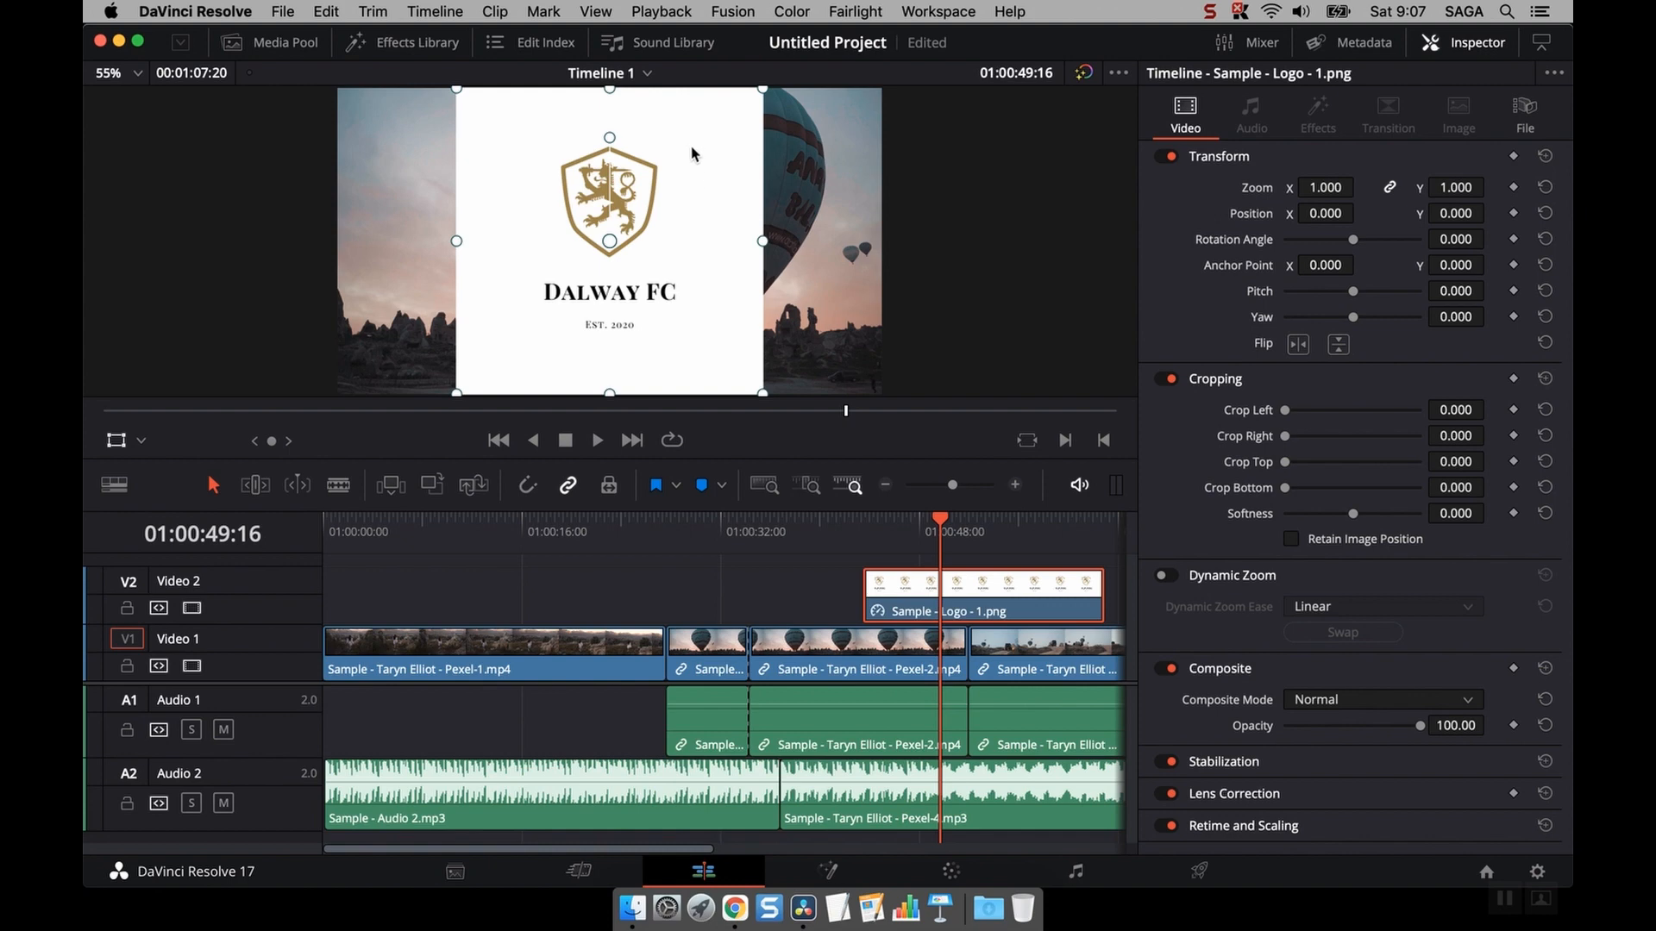
- Scale the logo down to about 0.233 zoom and move it to the lower left of the frame
drag(763, 88, 661, 191)
drag(579, 267, 361, 389)
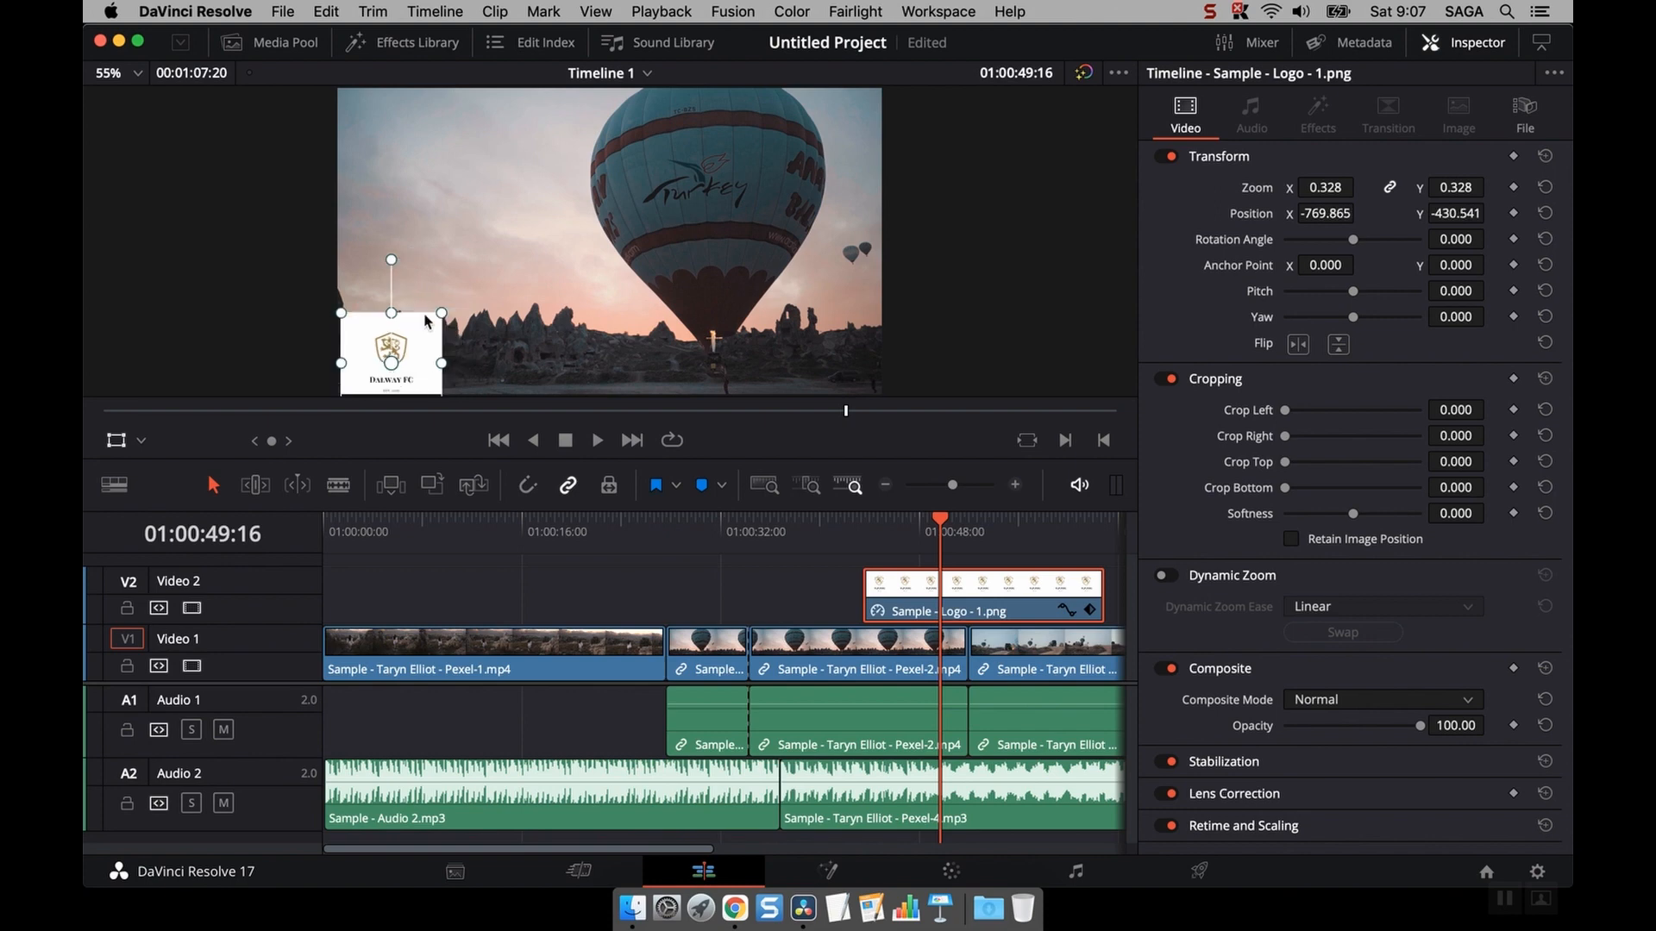
drag(426, 323, 446, 281)
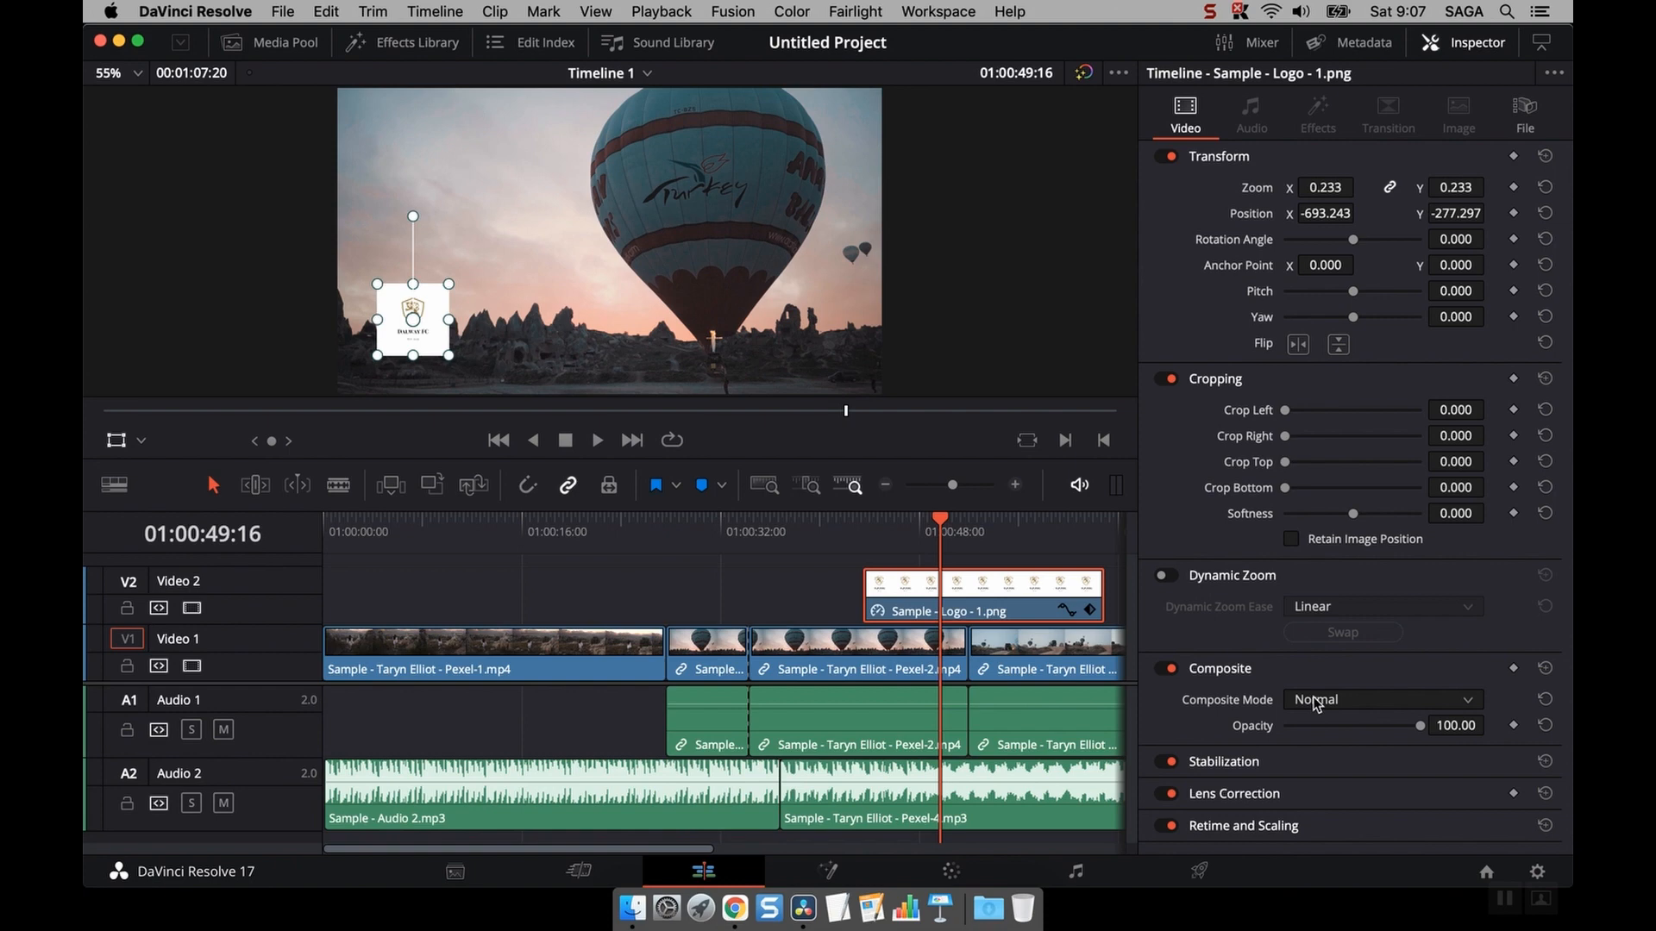
- Try the Add and Color composite modes on the logo and drag its opacity slider
click(1317, 703)
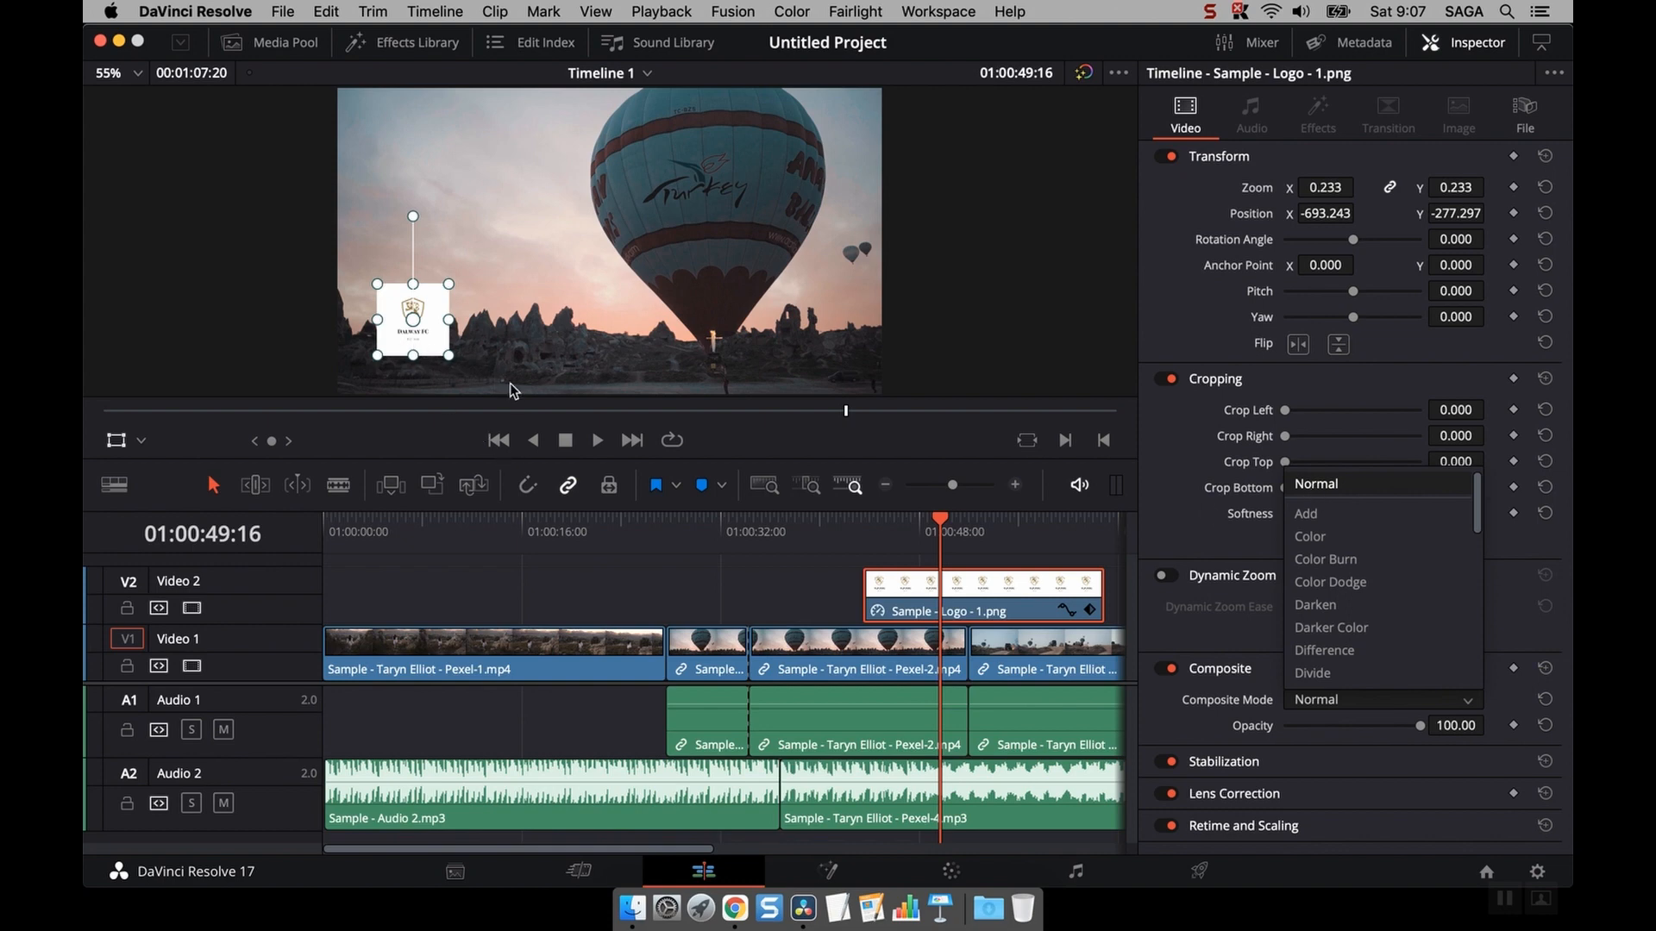
click(1303, 516)
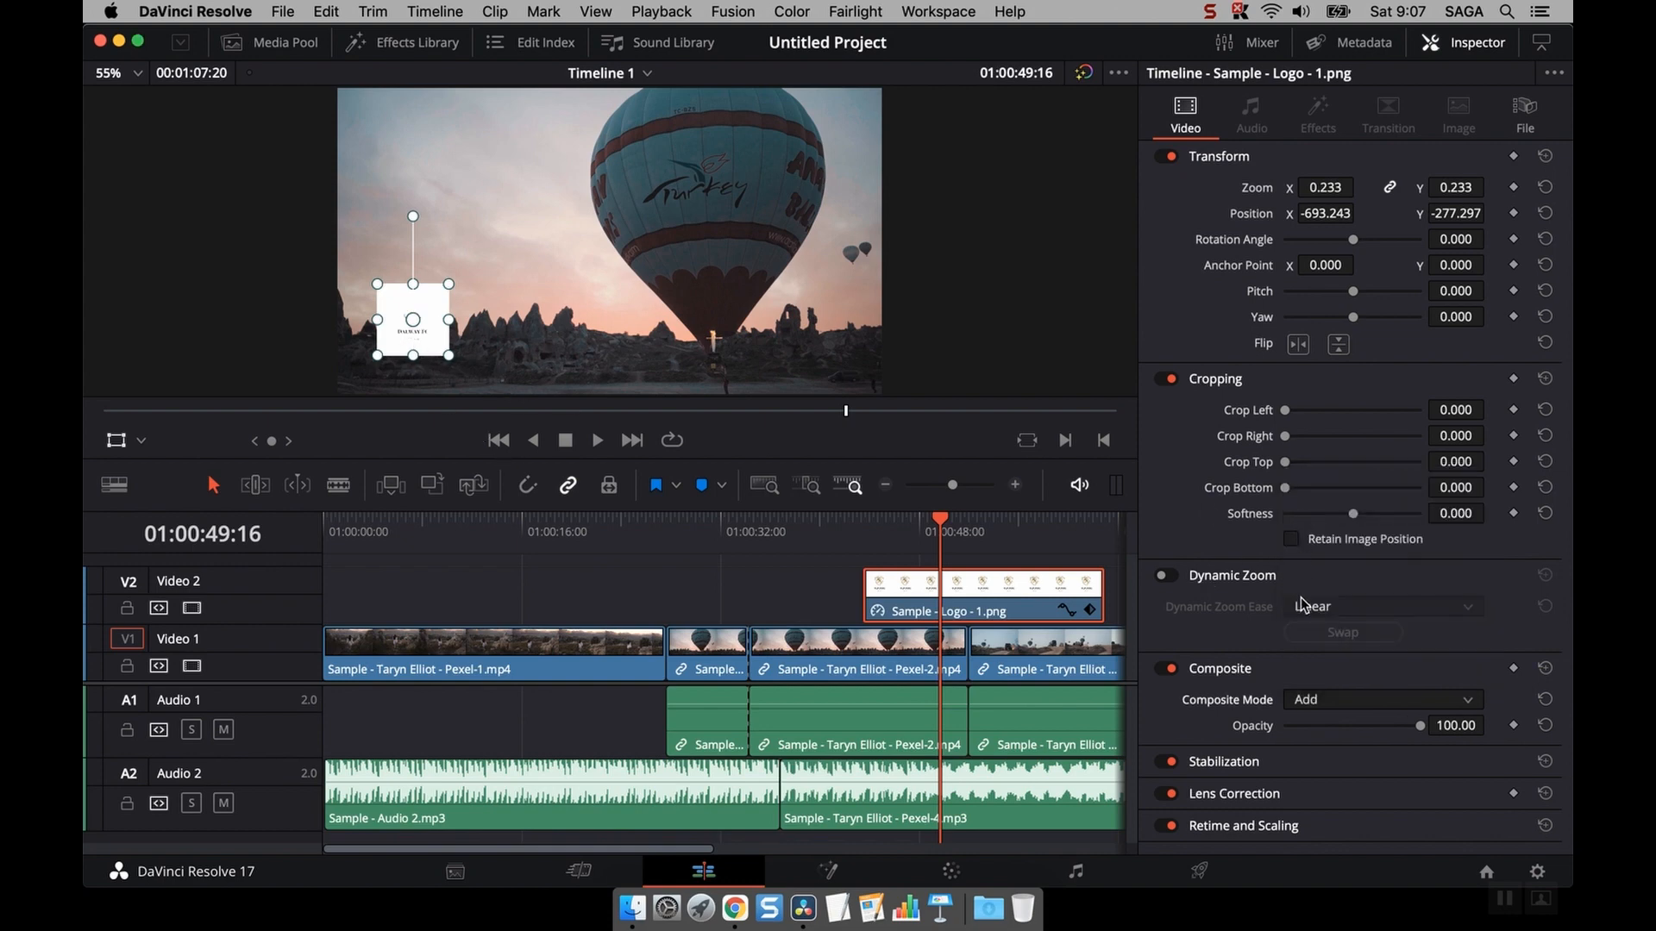
click(1326, 699)
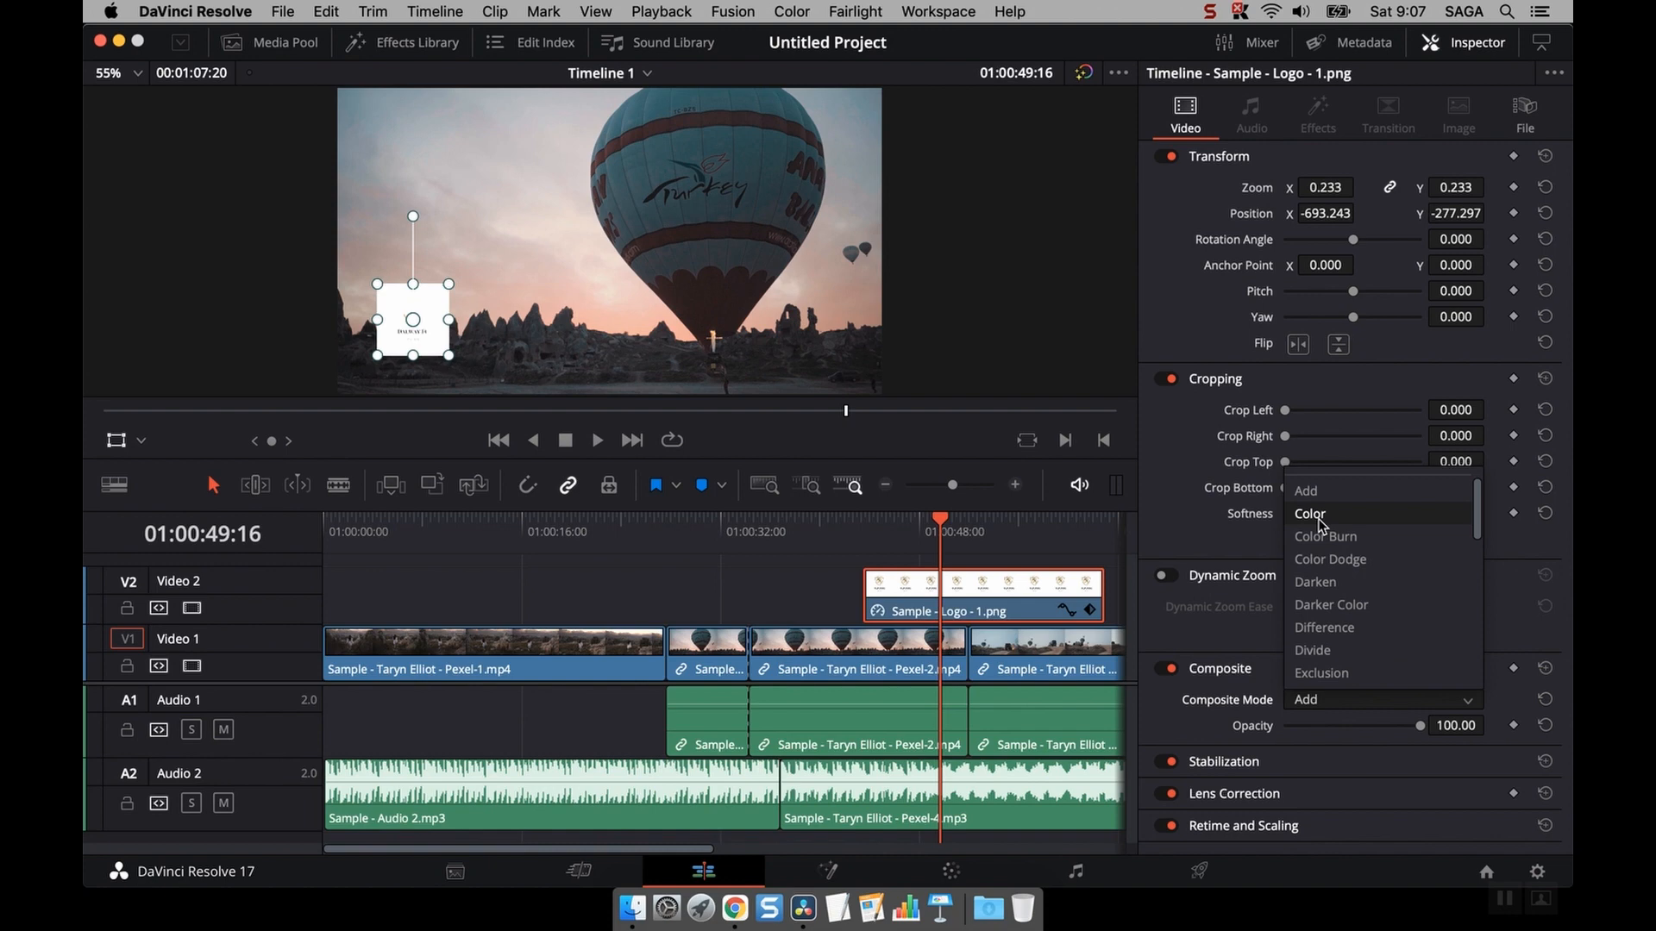
click(1320, 516)
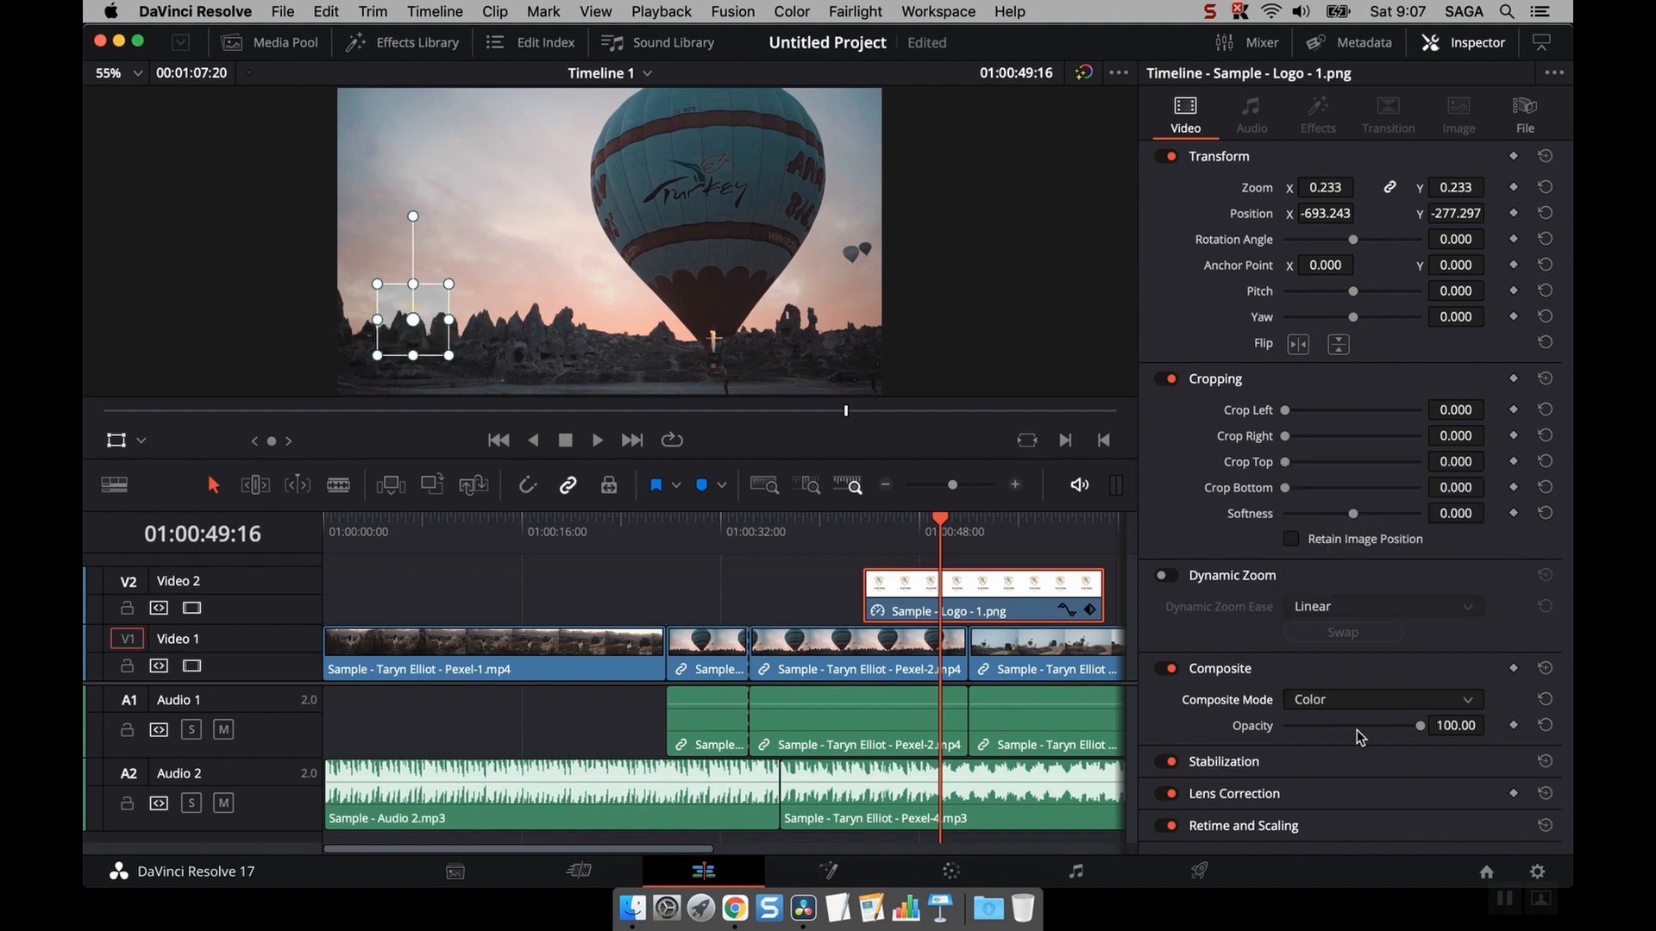
drag(1420, 725, 1518, 729)
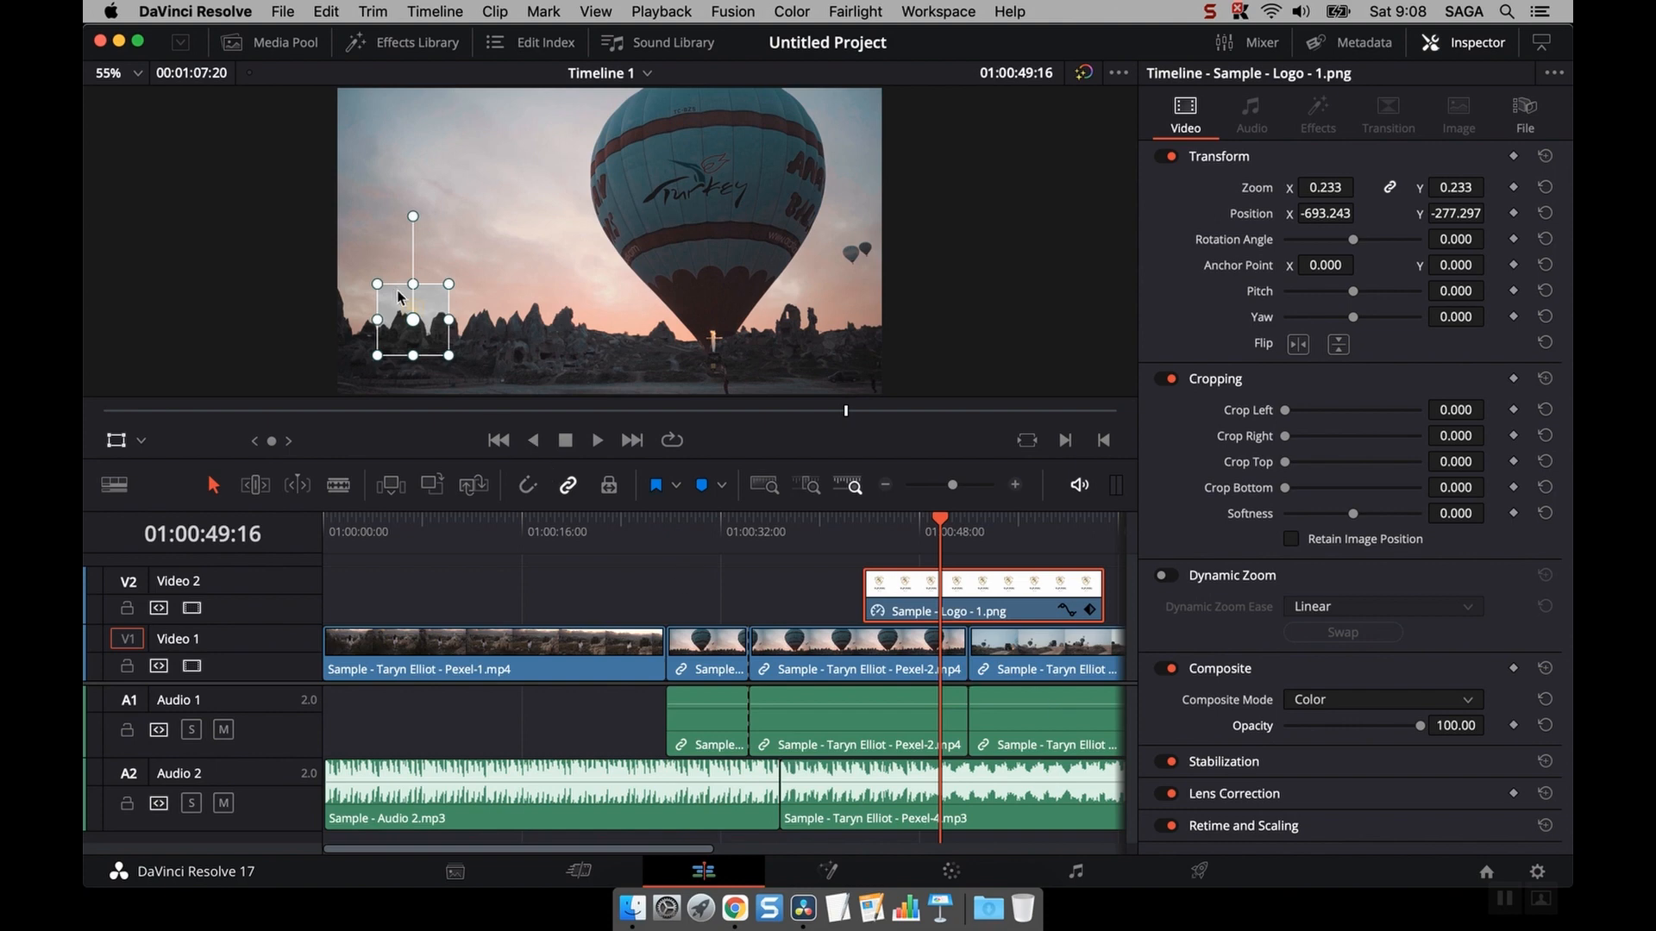
- Move the logo toward the lower centre and set its composite mode to Color Burn
drag(438, 308, 572, 319)
click(1332, 696)
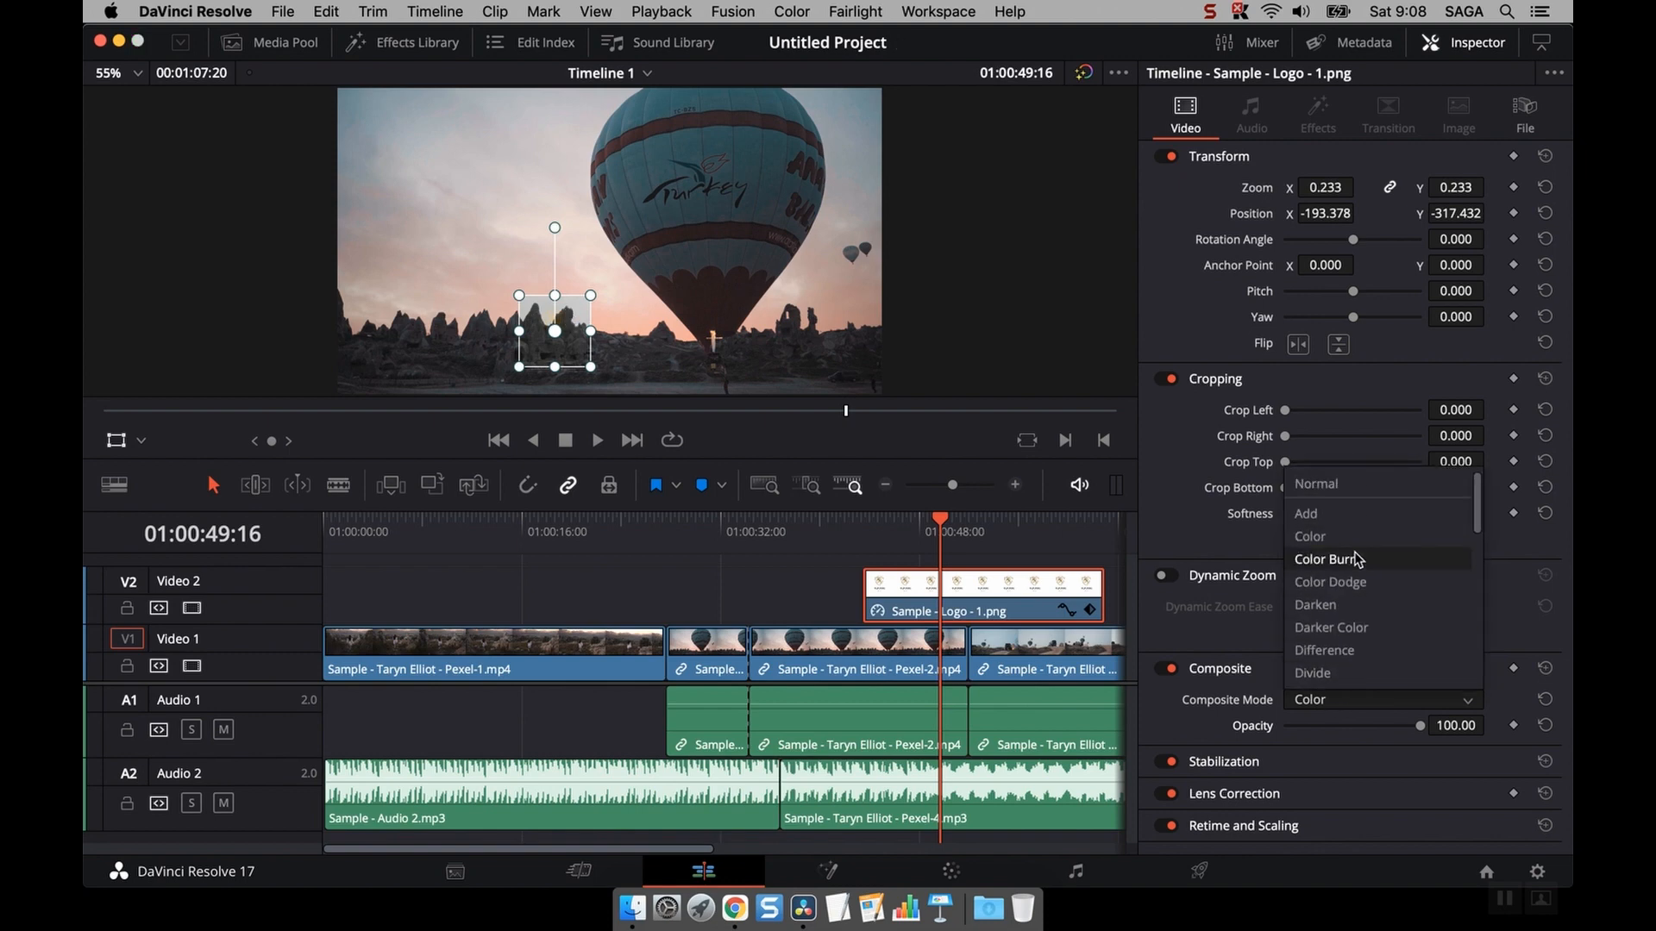
click(1360, 560)
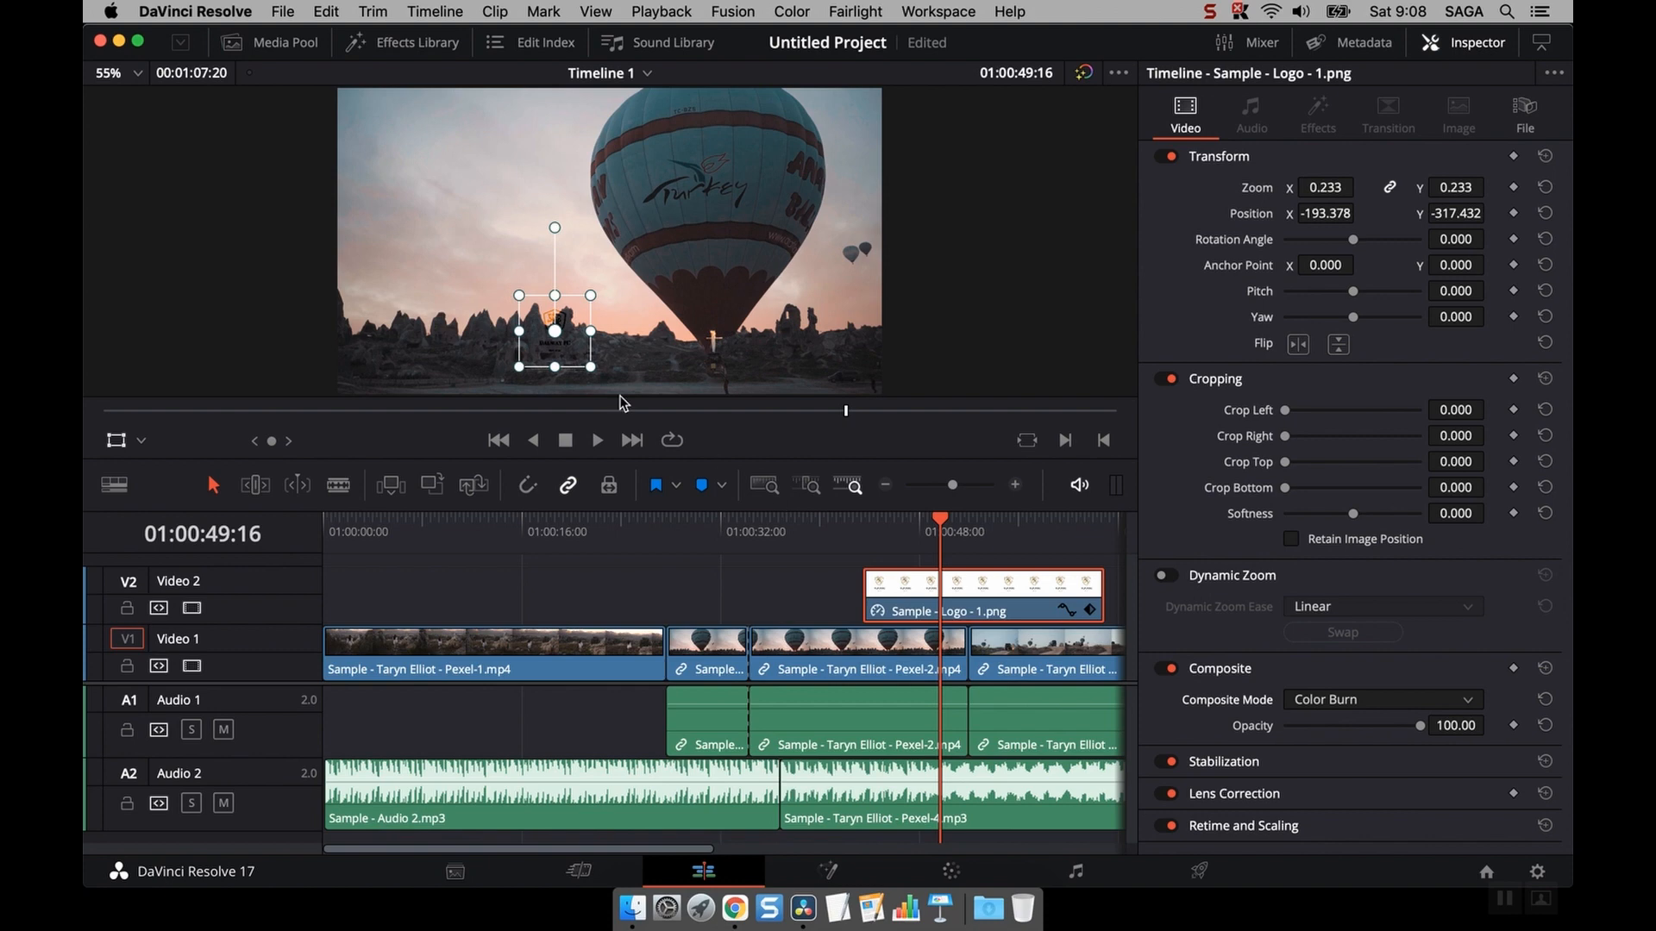
- Move the logo into the top left corner of the frame and turn off the viewer overlay
drag(574, 346, 389, 134)
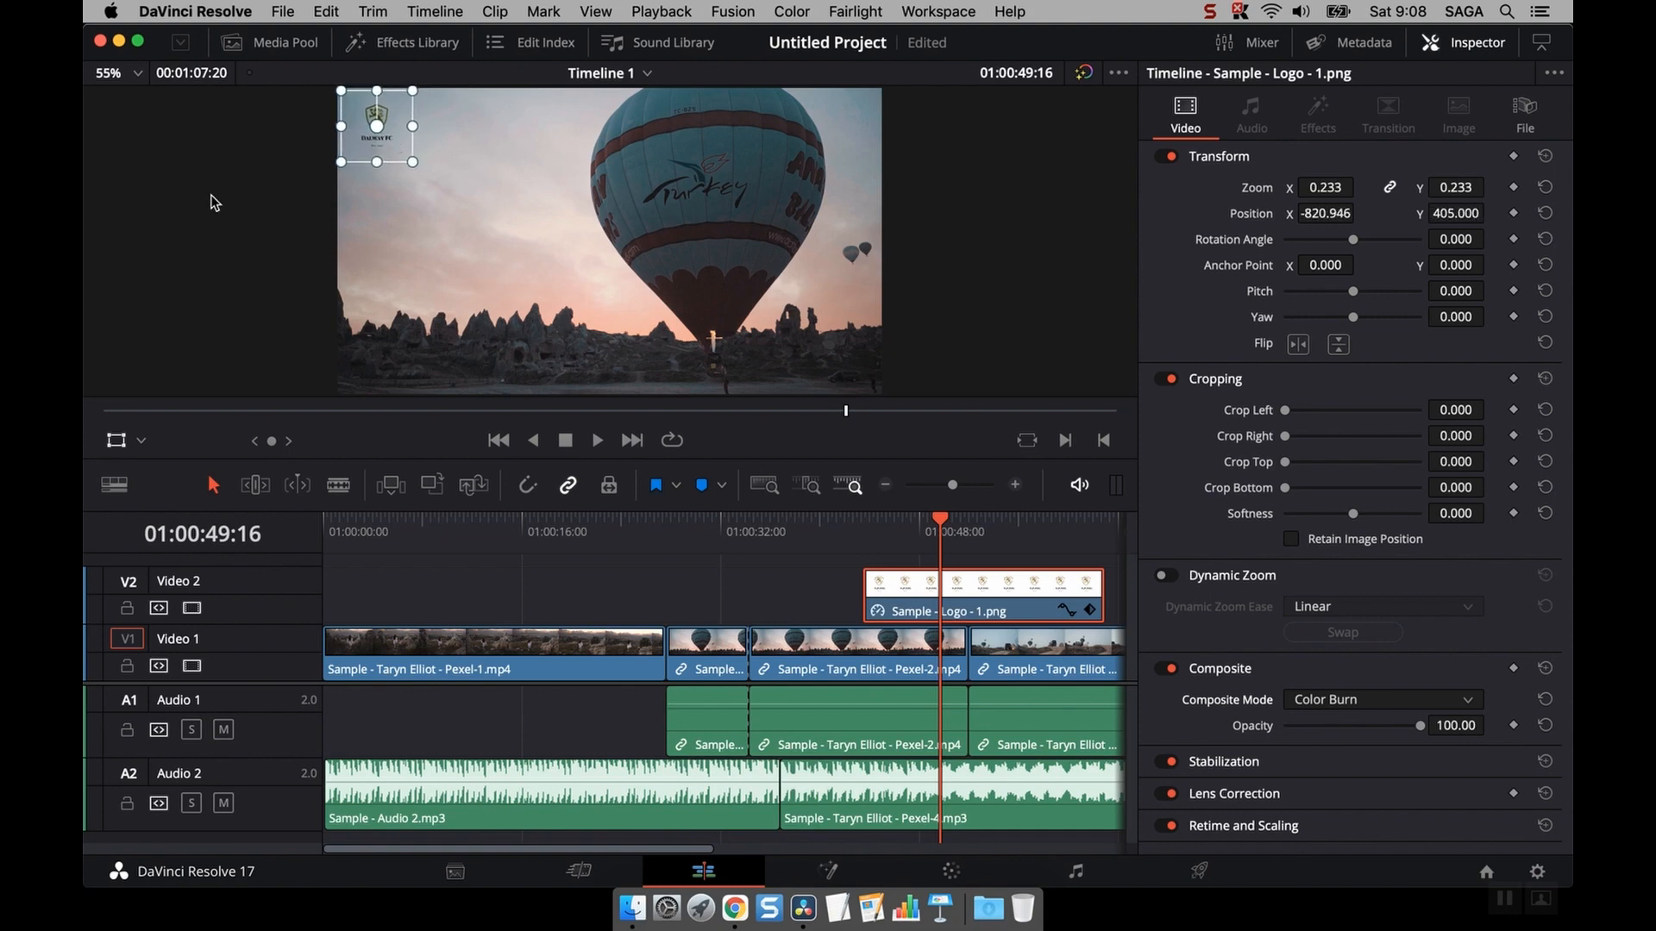
click(117, 441)
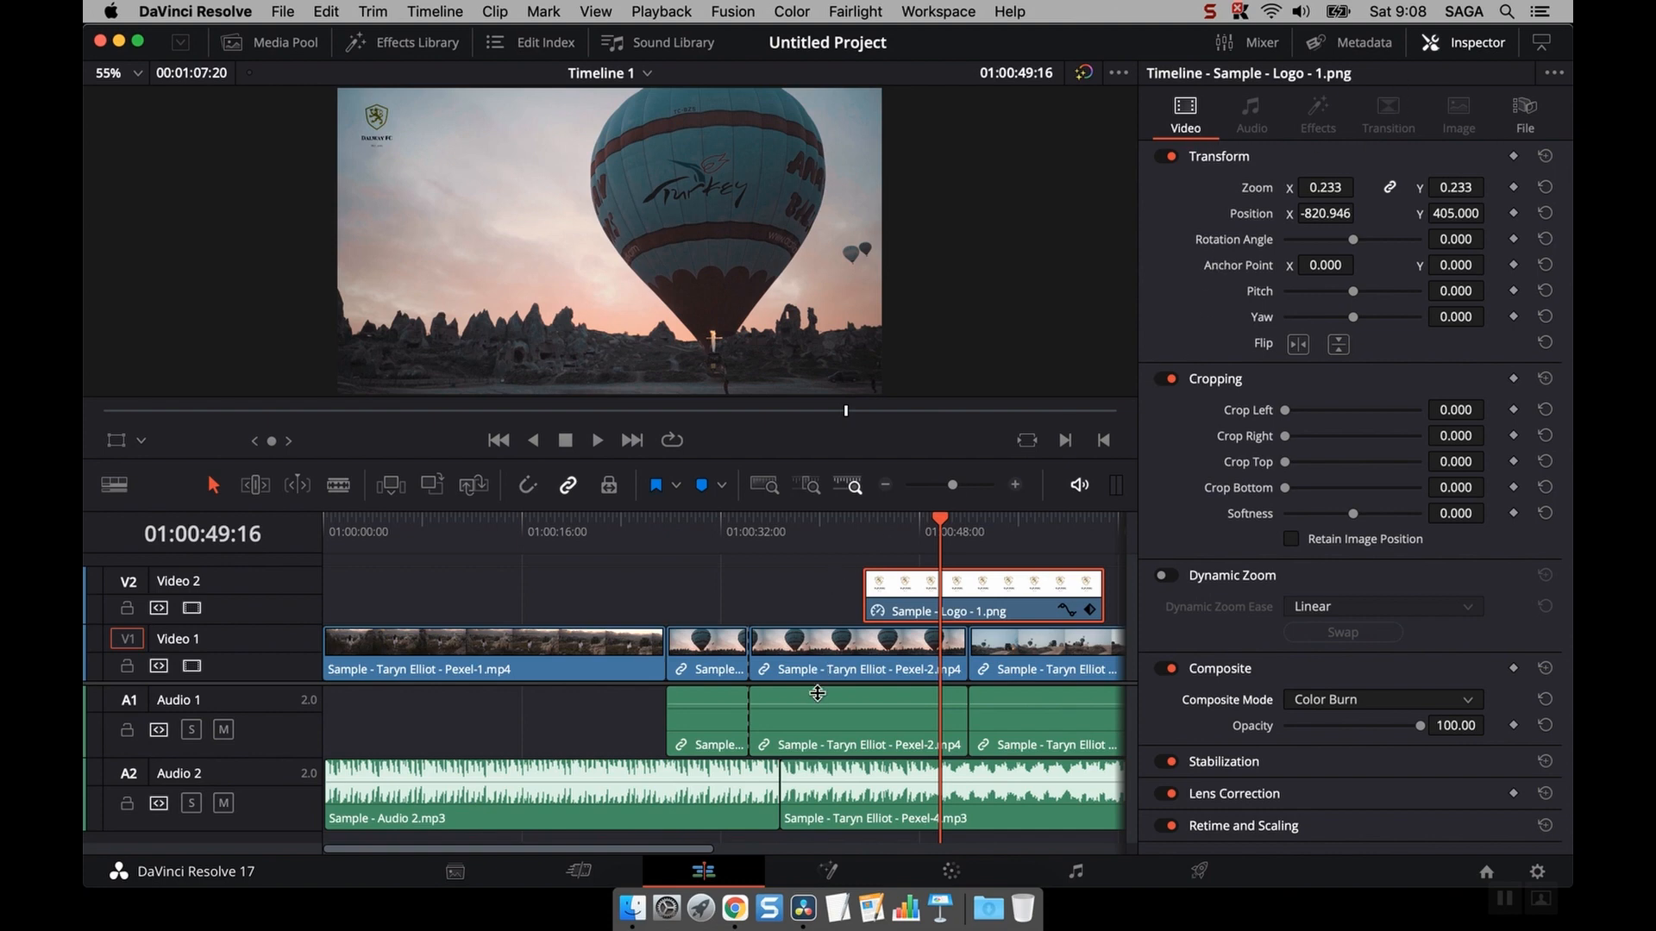
- Select the Sample - Audio 2.mp3 clip and lower its volume to -8.70
click(683, 793)
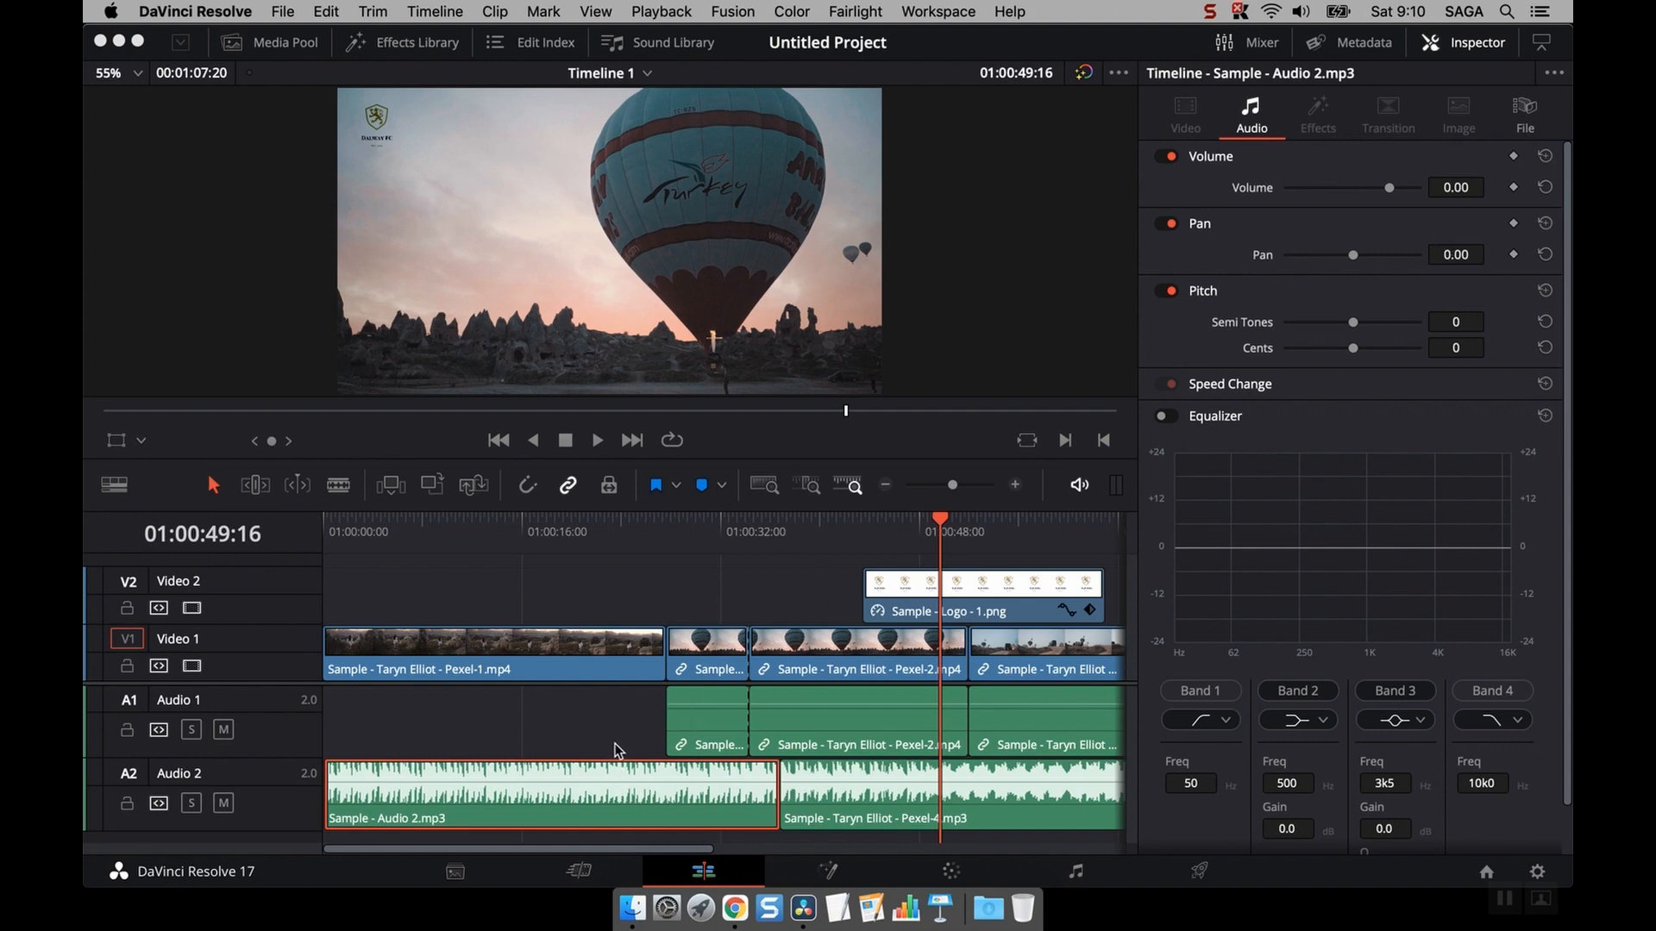
click(625, 780)
mouse_move(1390, 187)
mouse_down()
mouse_move(1354, 177)
mouse_move(1379, 164)
mouse_up()
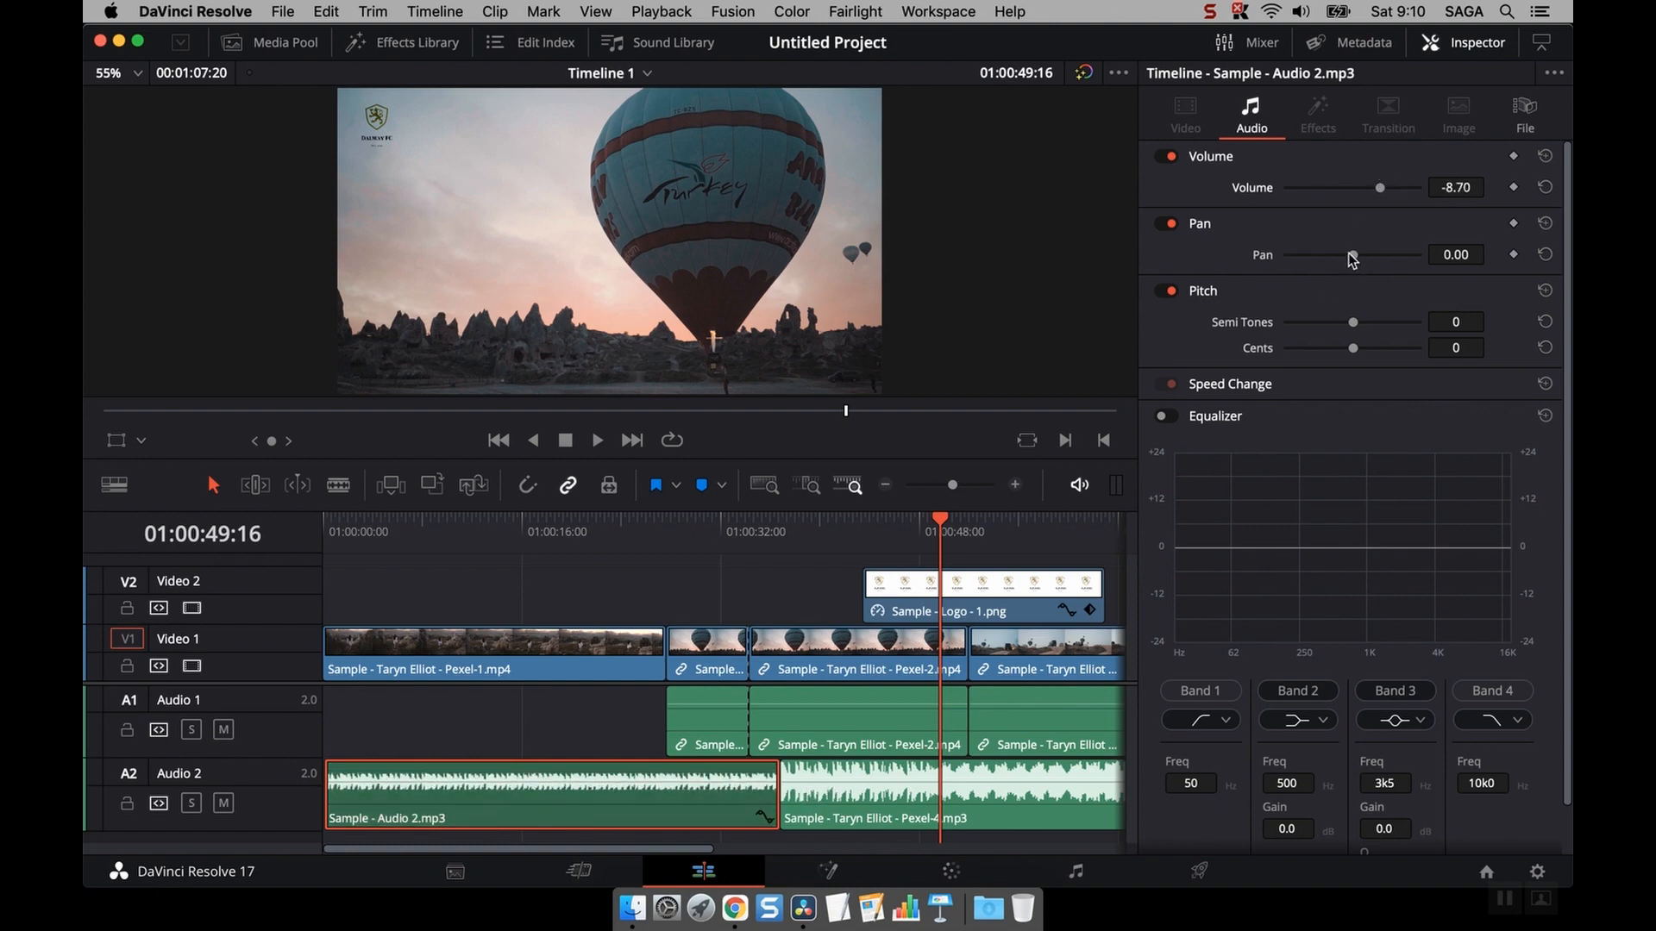
- Scroll through the clip's audio settings and select the Audio 2 track to view its track level
scroll(1348, 387, down, 1)
scroll(1328, 181, up, 1)
scroll(1252, 514, down, 3)
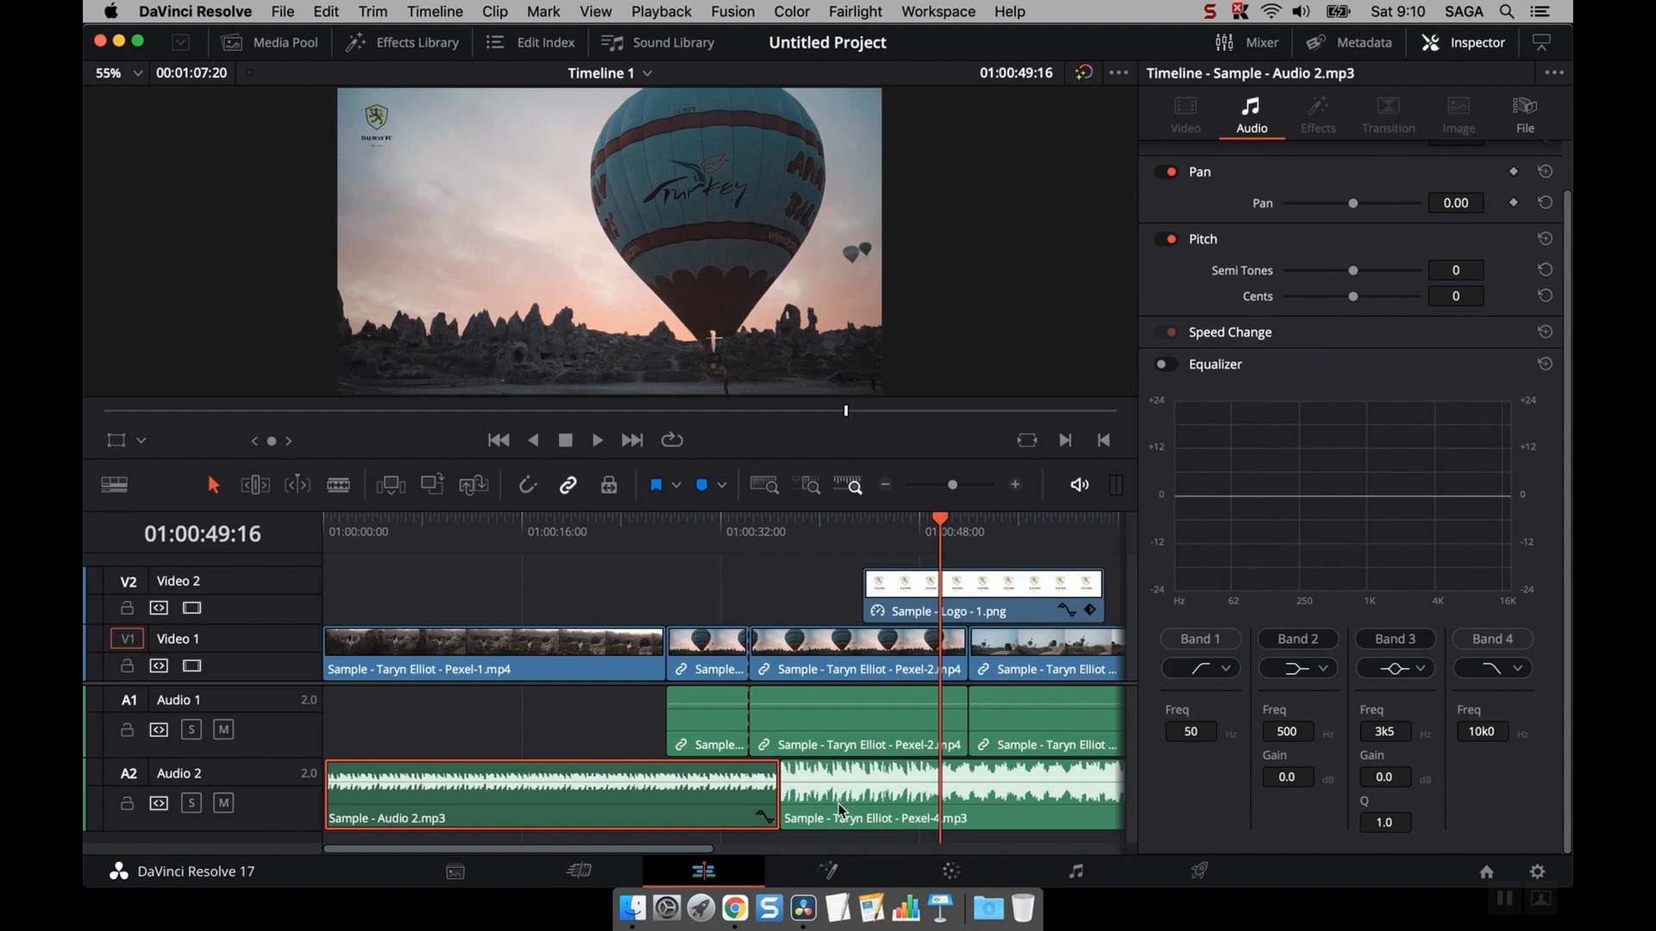
click(247, 801)
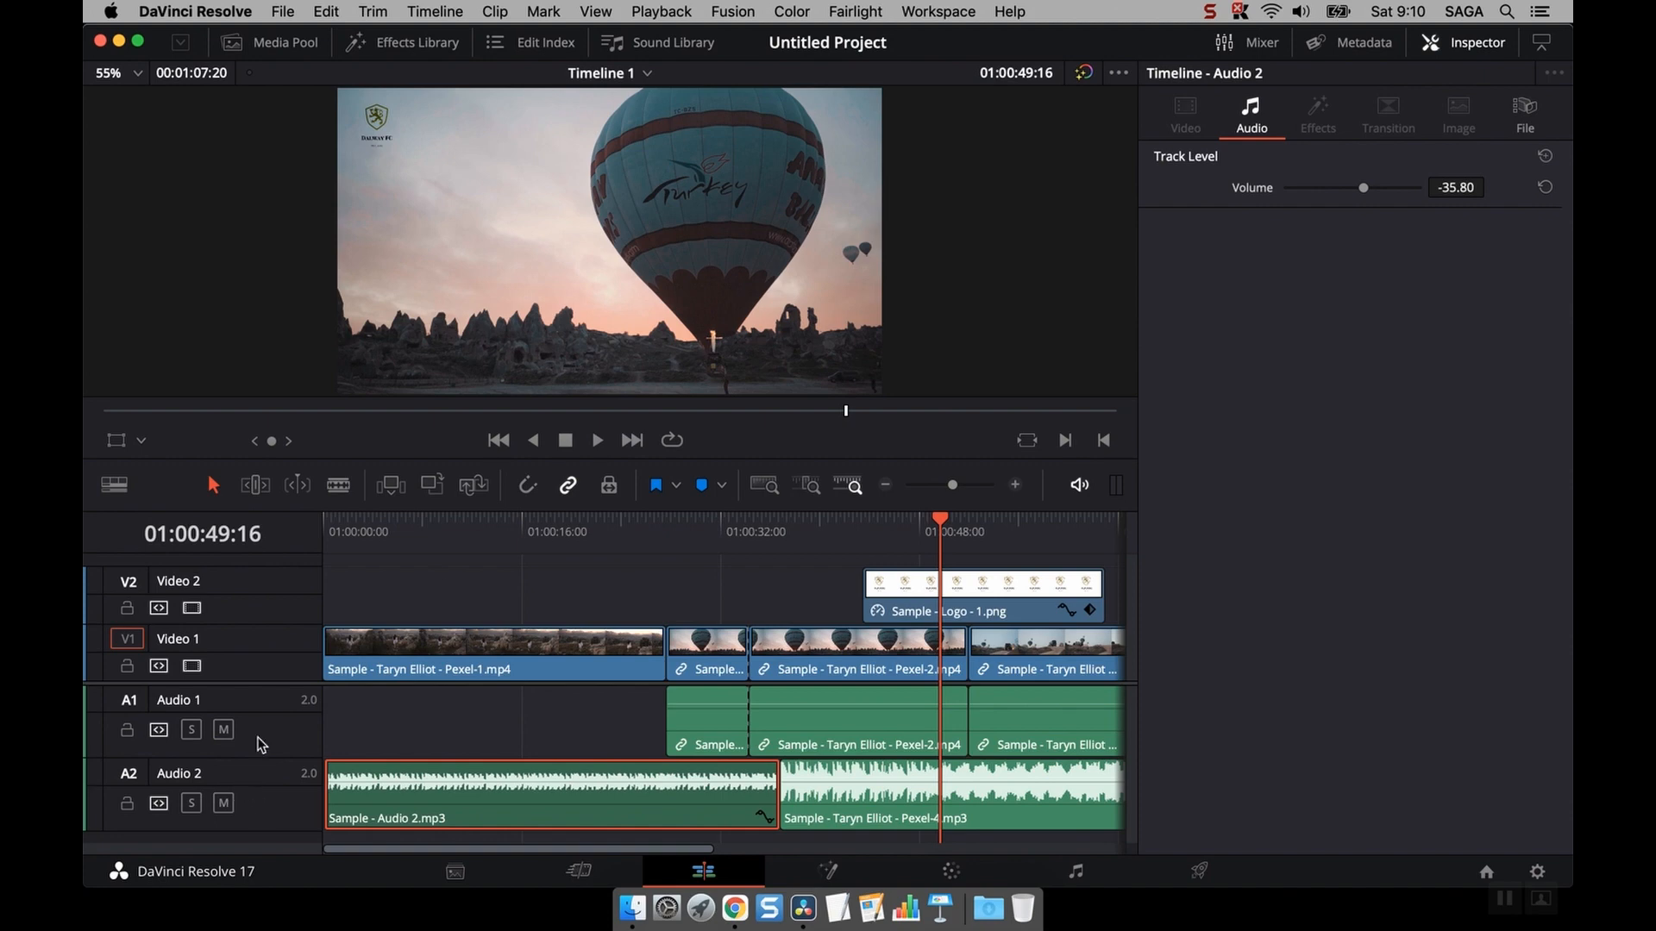
- Open the Mixer and play the timeline briefly from about 01:00:36
click(1254, 43)
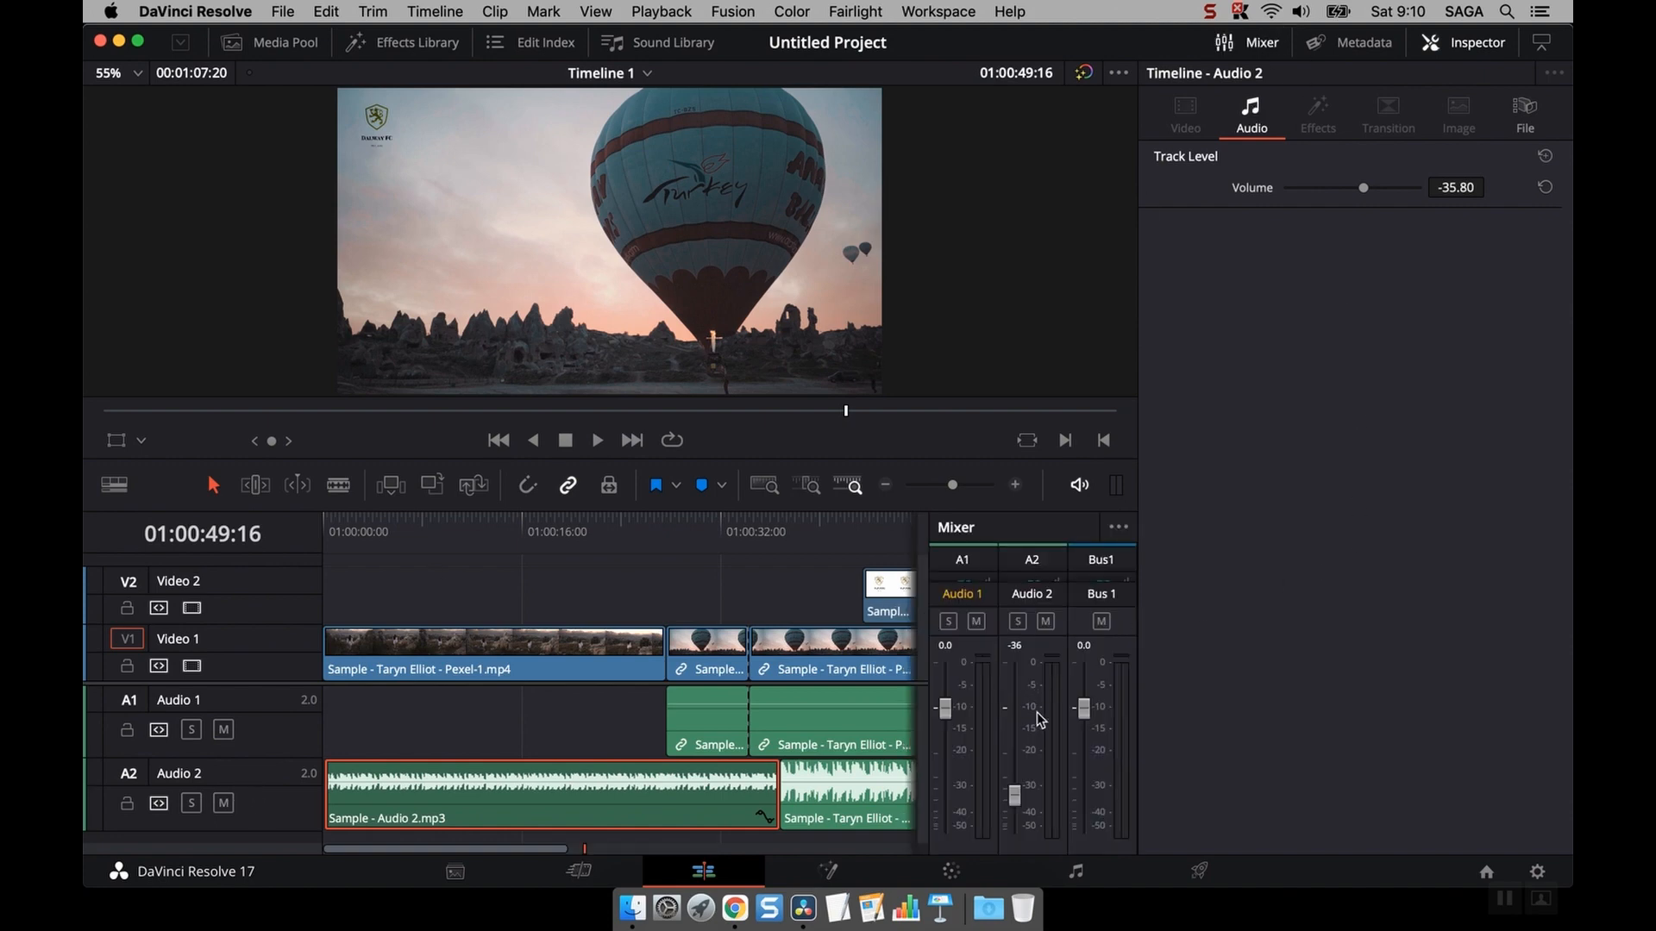
click(737, 522)
key(space)
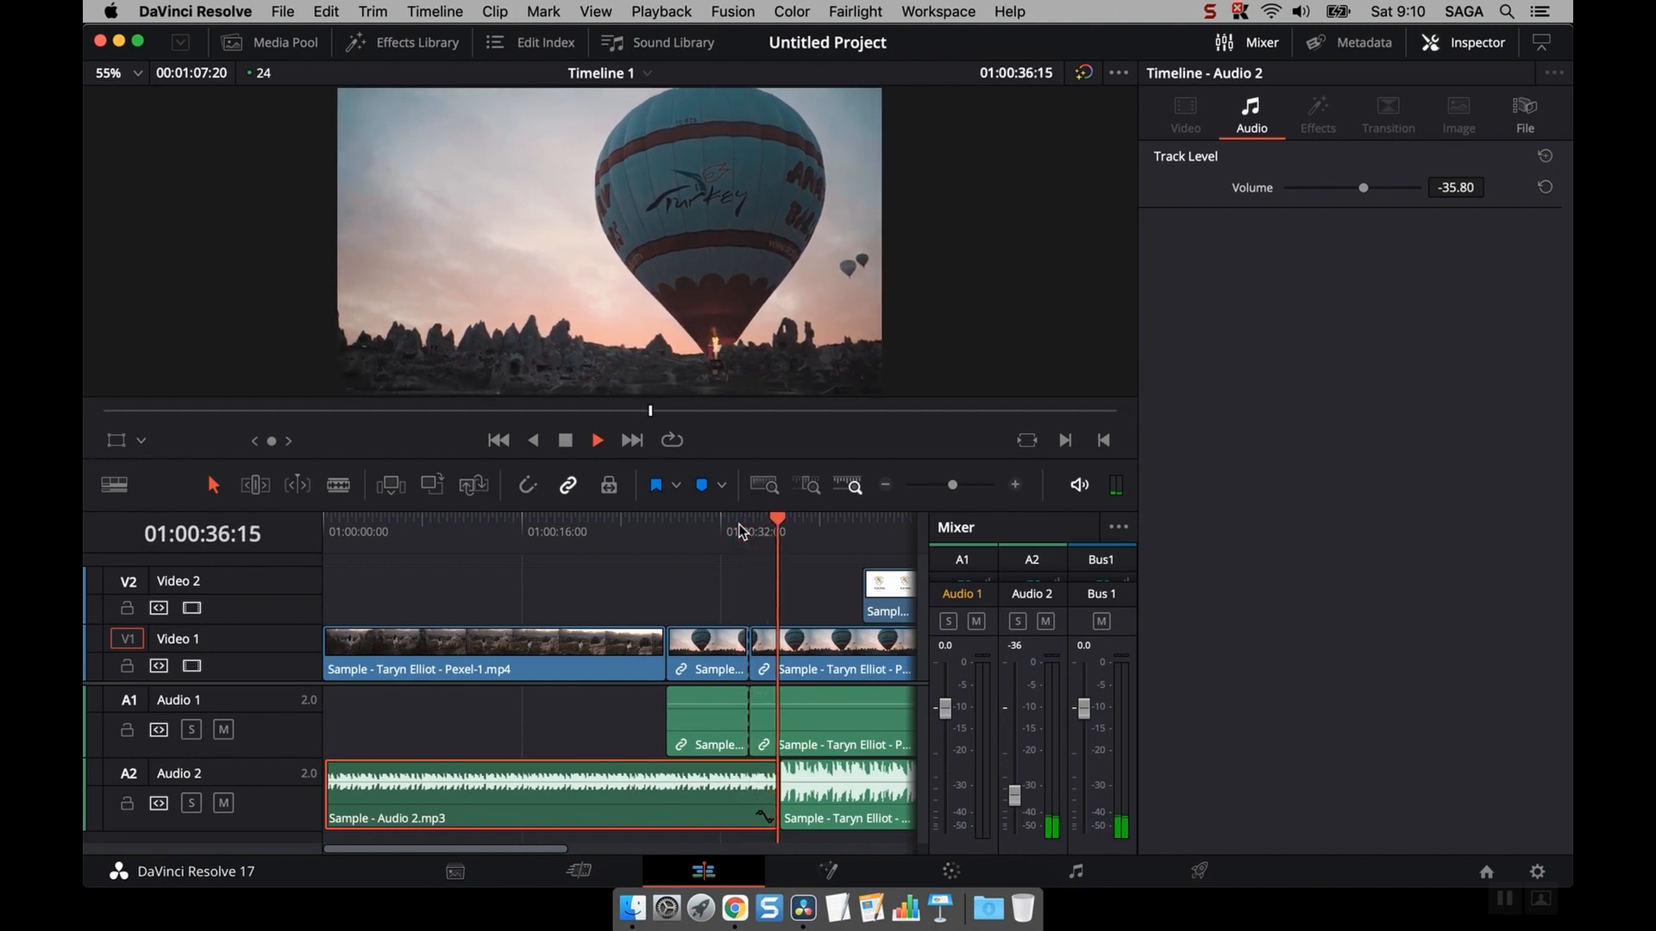
key(space)
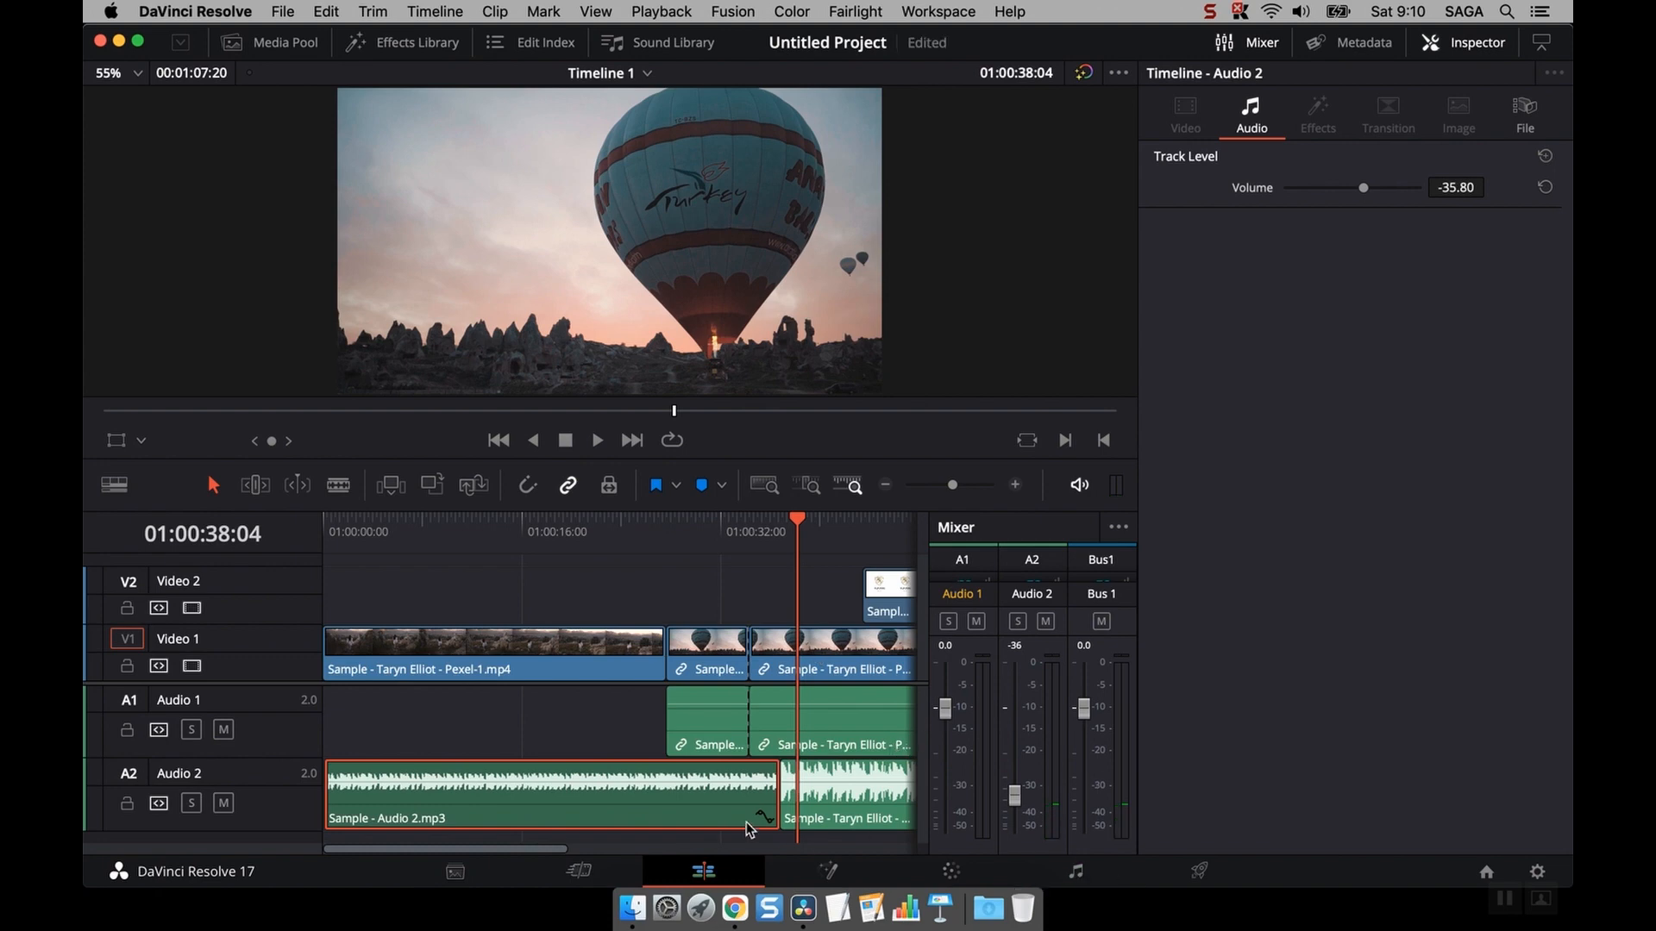
- Preview the Fairlight page, return to the Edit page, and close the Mixer and Inspector panels
click(1073, 873)
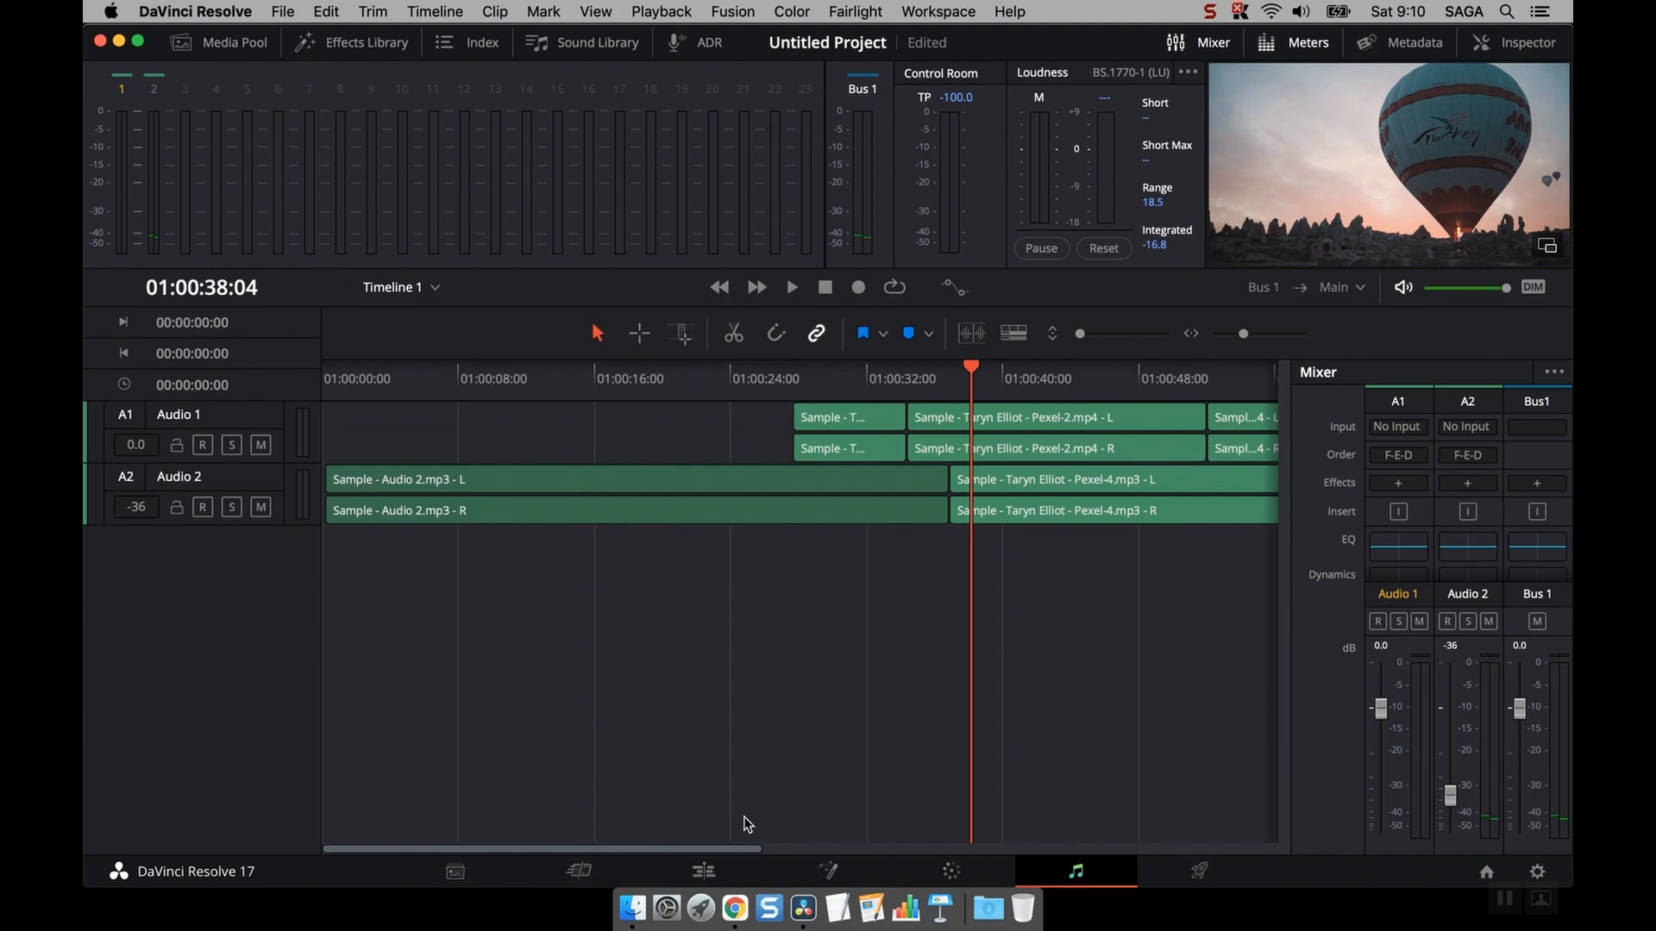
click(703, 872)
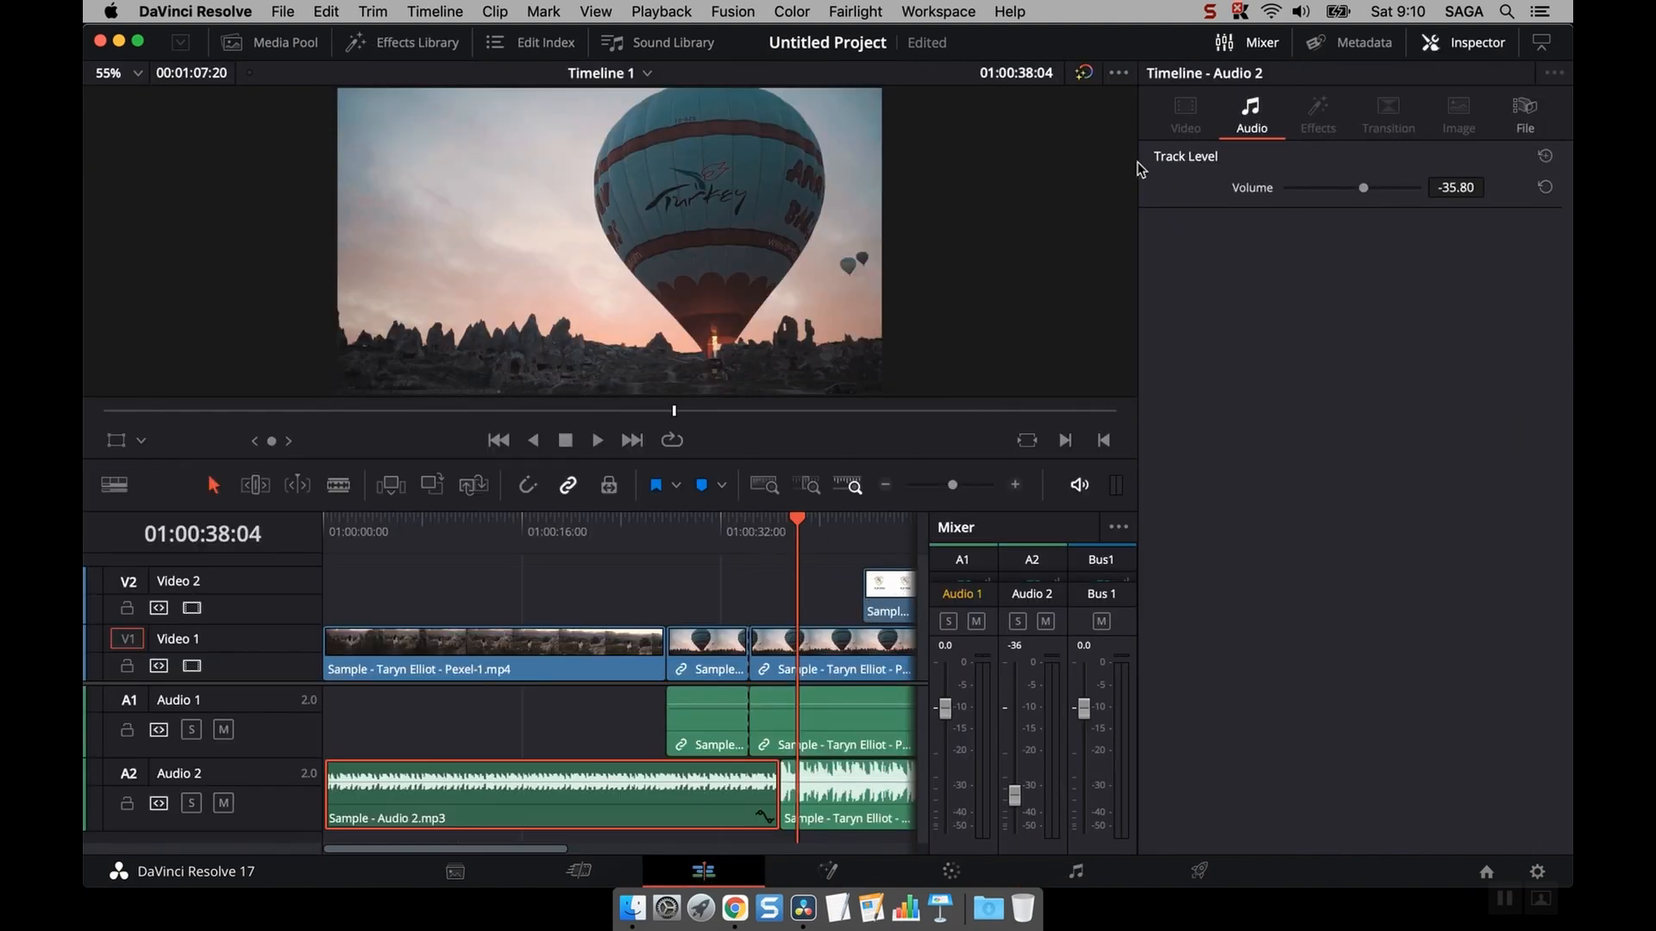
click(1252, 43)
click(1419, 43)
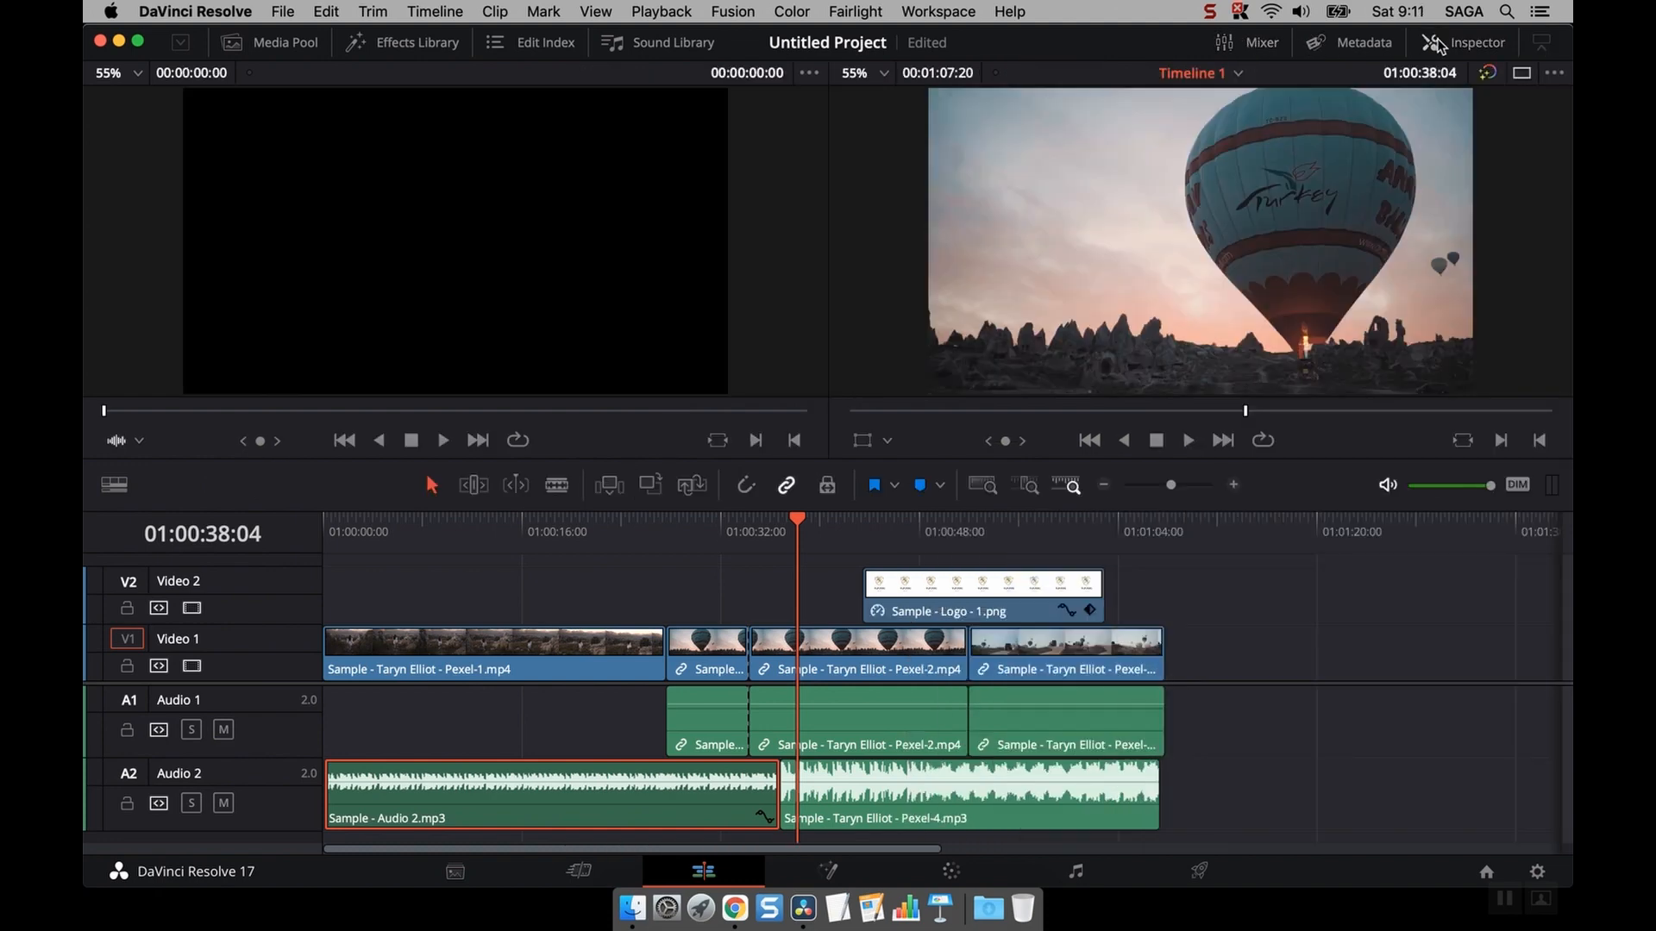